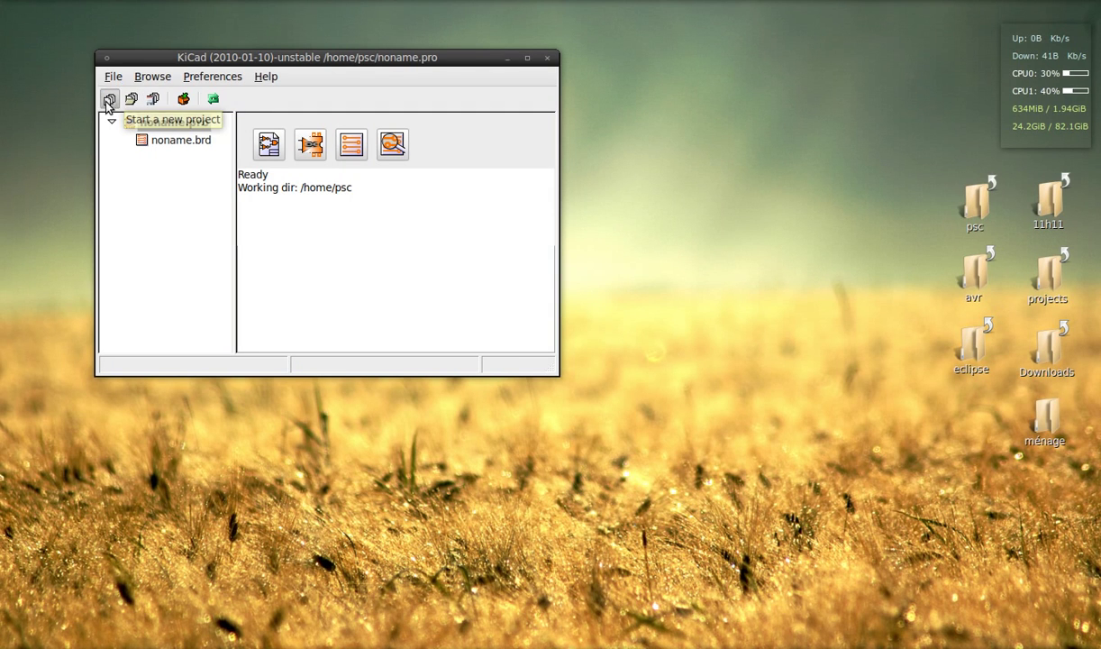
Create a new KiCad project named vusb inside a new vusb folder.
{"action": "left_click", "coordinate": [108, 101]}
{"action": "left_click", "coordinate": [1046, 125]}
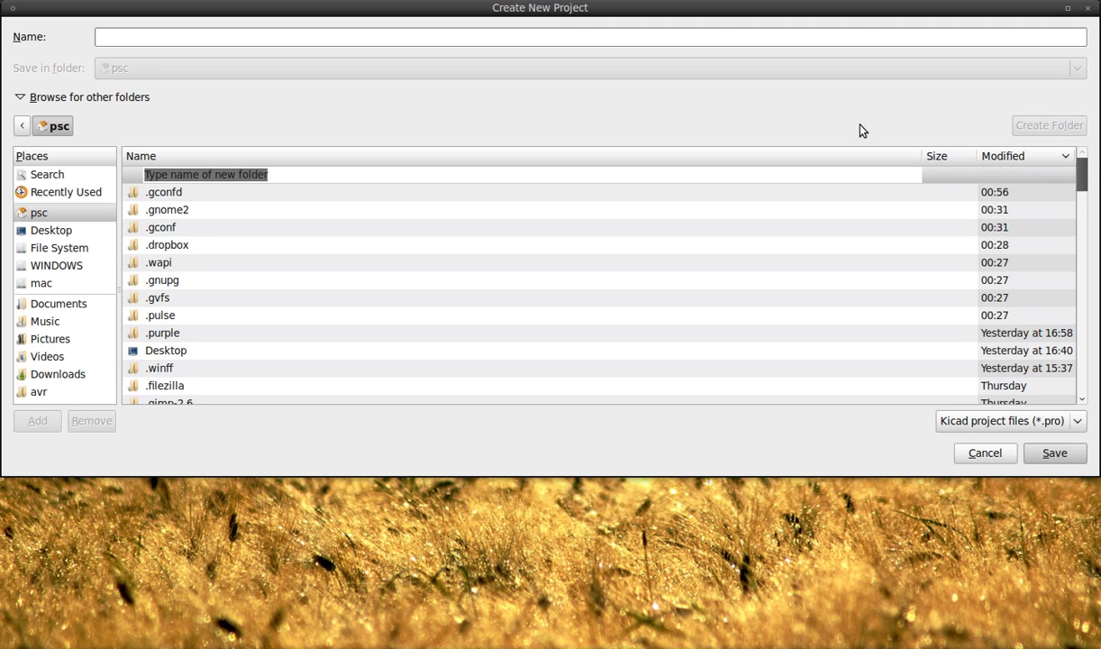
{"action": "type", "text": "vusb"}
{"action": "key", "text": "Return"}
{"action": "left_click", "coordinate": [252, 37]}
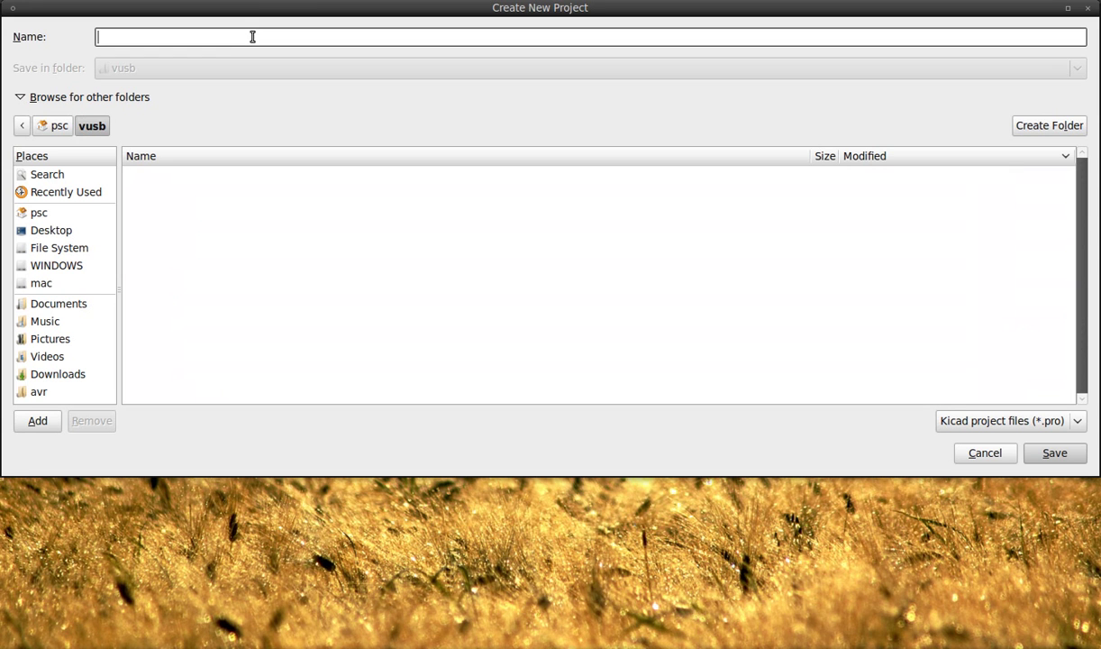
{"action": "key", "text": "Return"}
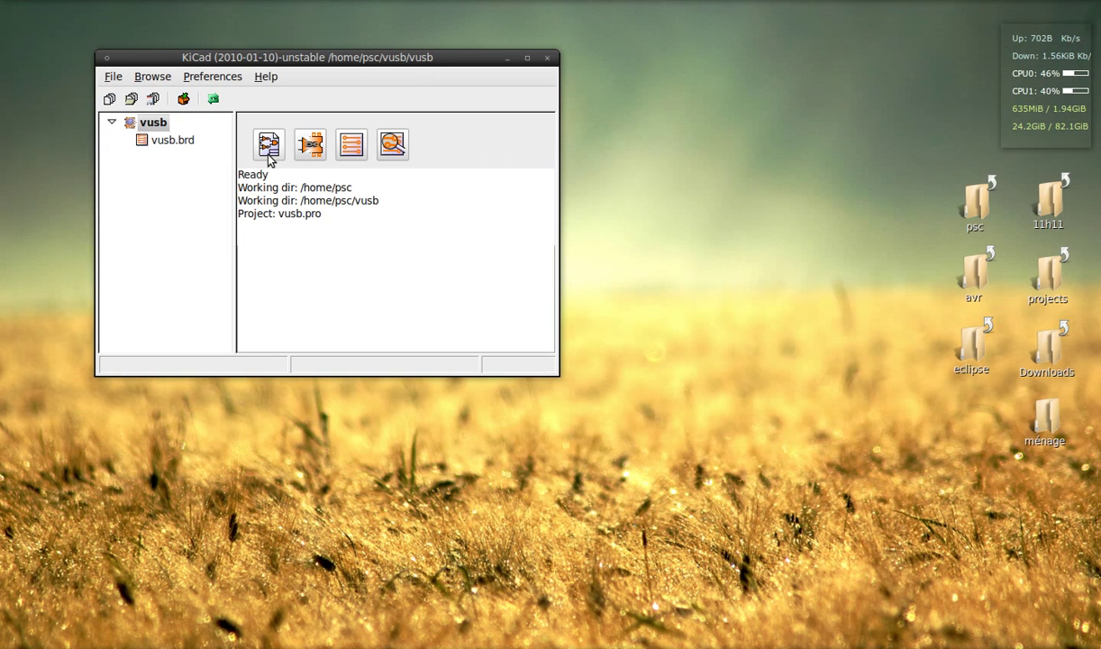
Show the Help > About KiCad dialog and view, then close, its Credits list.
{"action": "left_click", "coordinate": [266, 76]}
{"action": "left_click", "coordinate": [289, 118]}
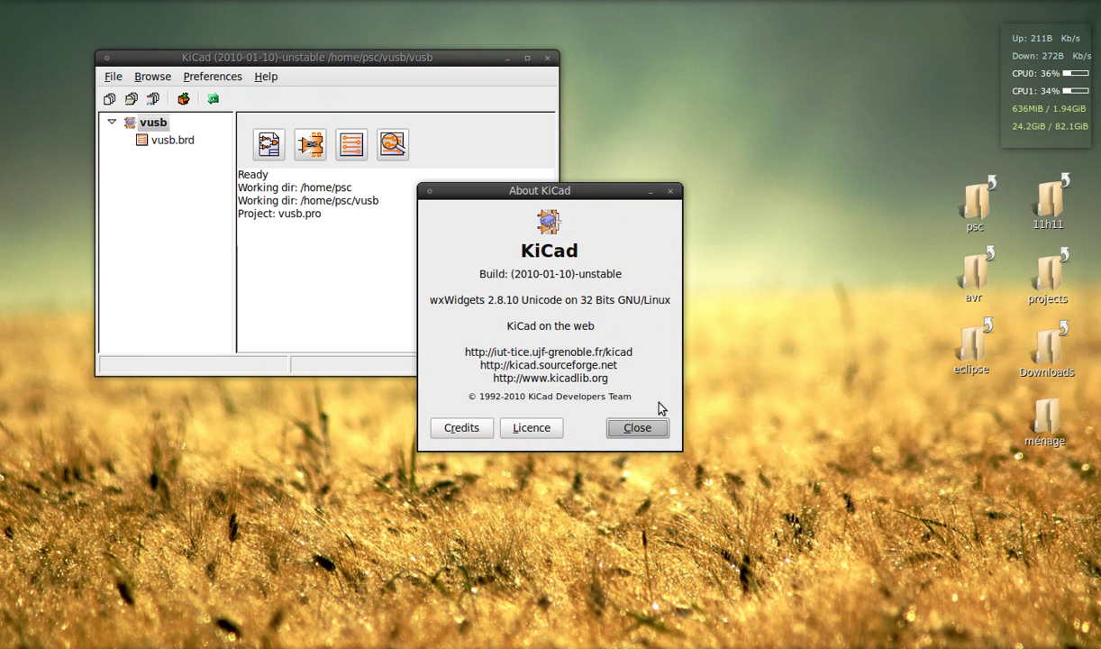
{"action": "left_click", "coordinate": [462, 429]}
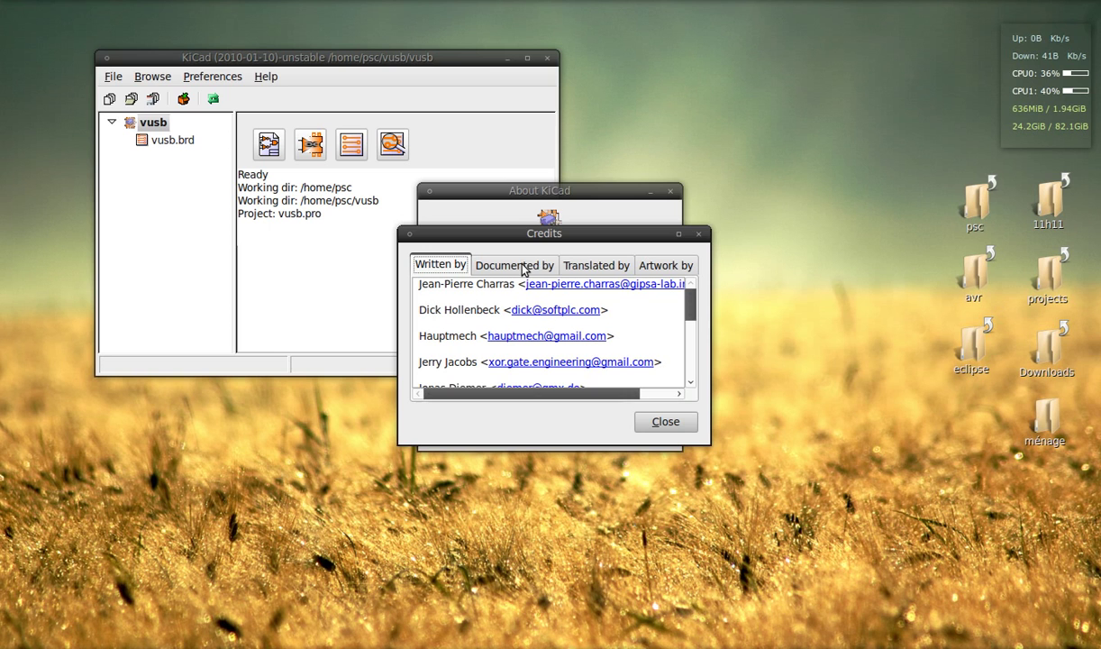
{"action": "left_click", "coordinate": [677, 426]}
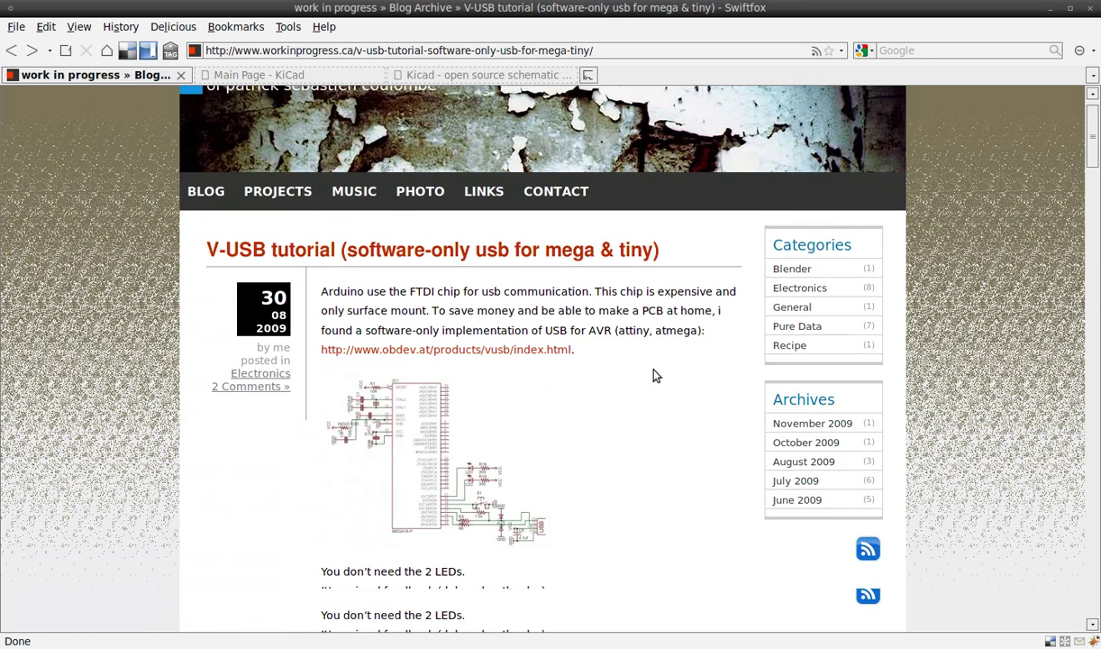
View the tutorial's breadboard photo and reference schematic enlarged, then return to KiCad.
{"action": "scroll", "coordinate": [592, 383], "scroll_direction": "down", "scroll_amount": 3}
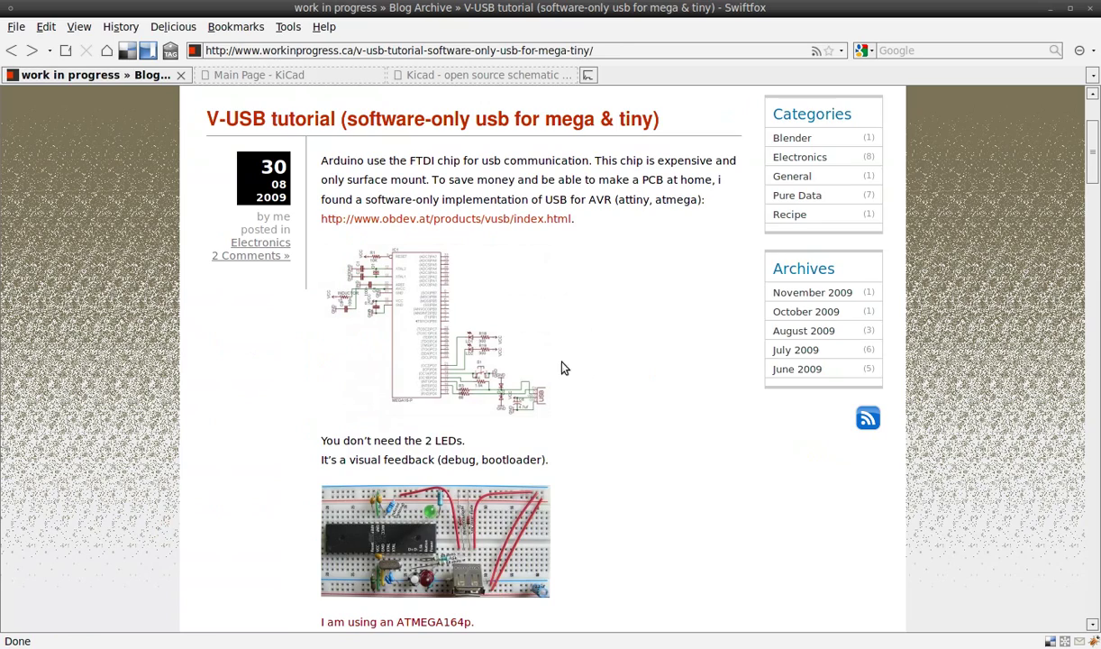
{"action": "scroll", "coordinate": [559, 377], "scroll_direction": "down", "scroll_amount": 2}
{"action": "left_click", "coordinate": [440, 462]}
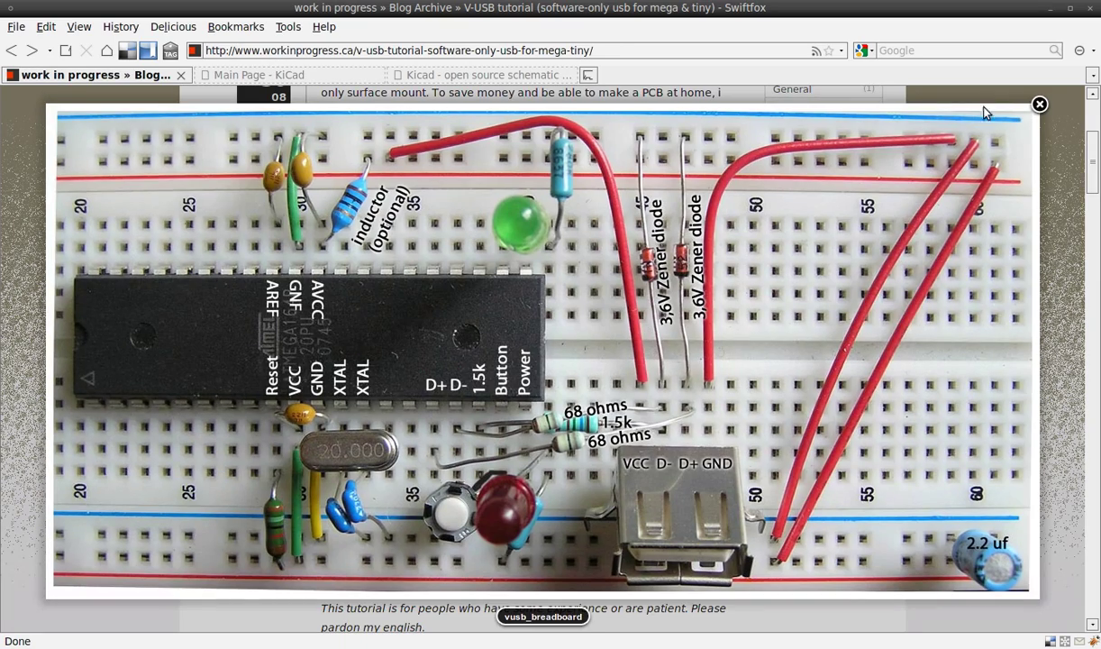
{"action": "left_click", "coordinate": [1040, 104]}
{"action": "left_click", "coordinate": [445, 283]}
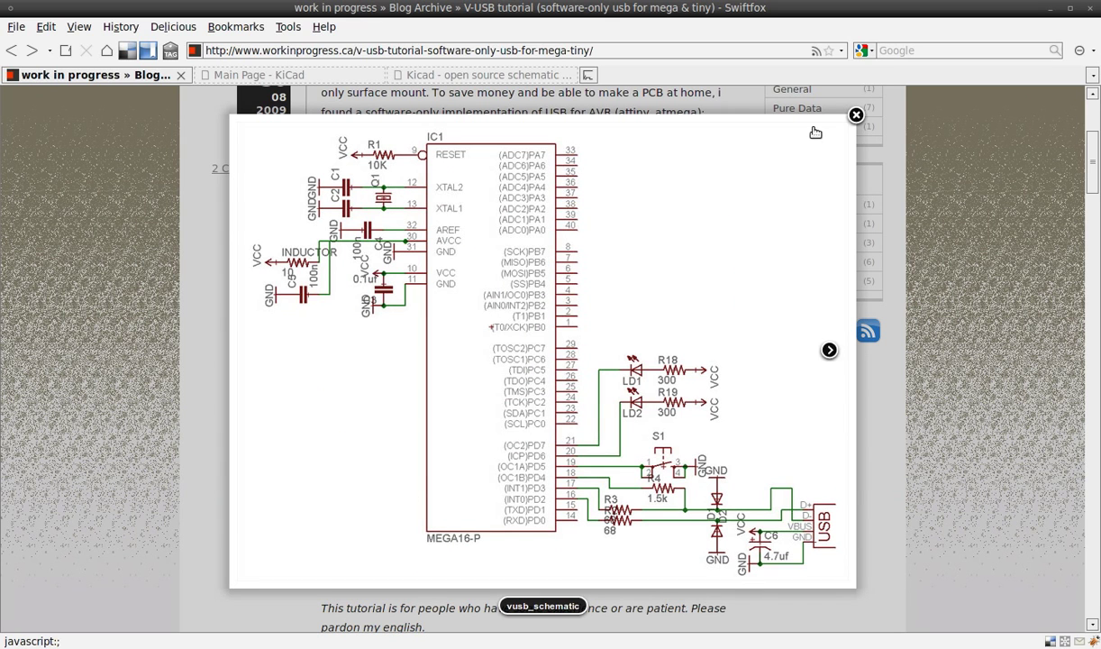
{"action": "left_click", "coordinate": [856, 116]}
{"action": "key", "text": "alt+Tab"}
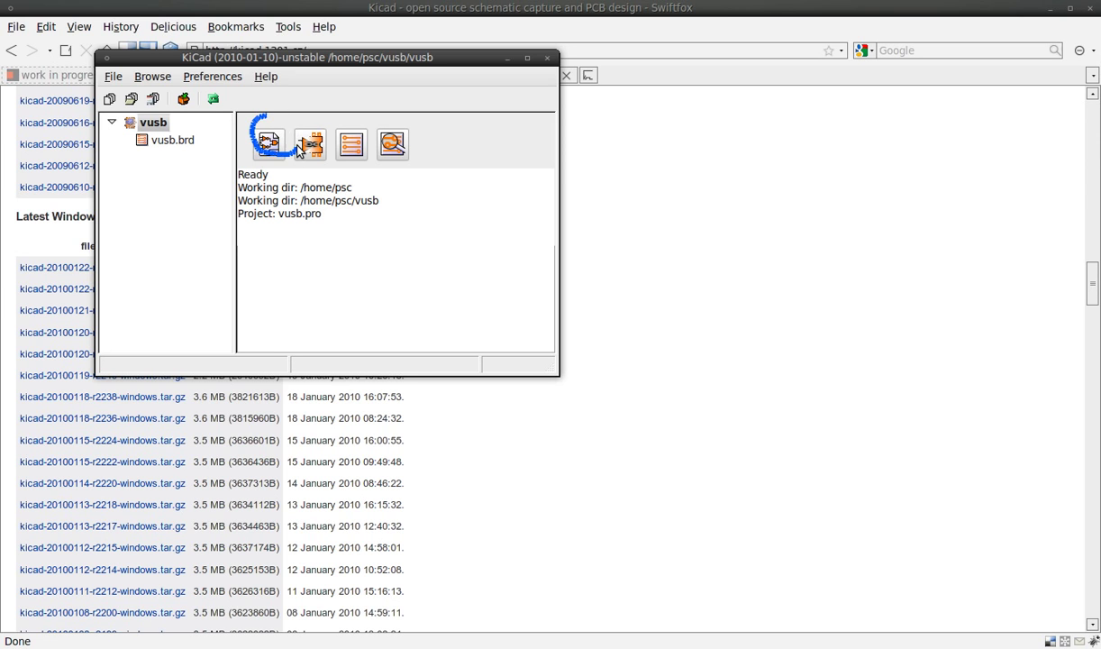
Open the vusb schematic in Eeschema, dismiss the file-not-found notice, and review the hotkey list.
{"action": "left_click", "coordinate": [268, 146]}
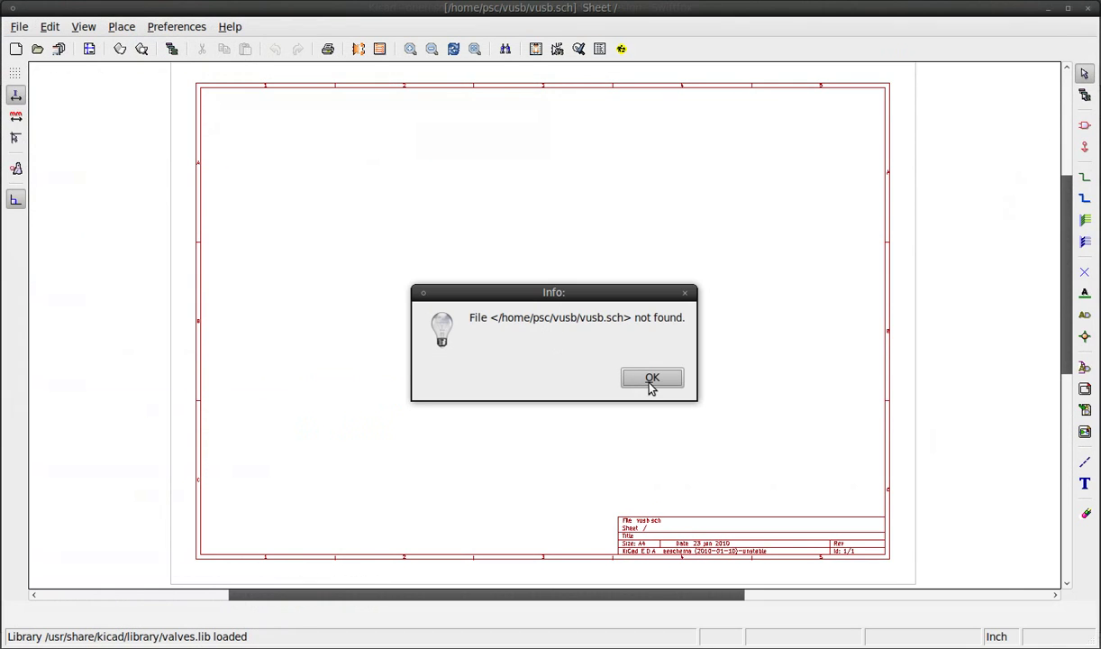
{"action": "left_click", "coordinate": [651, 378]}
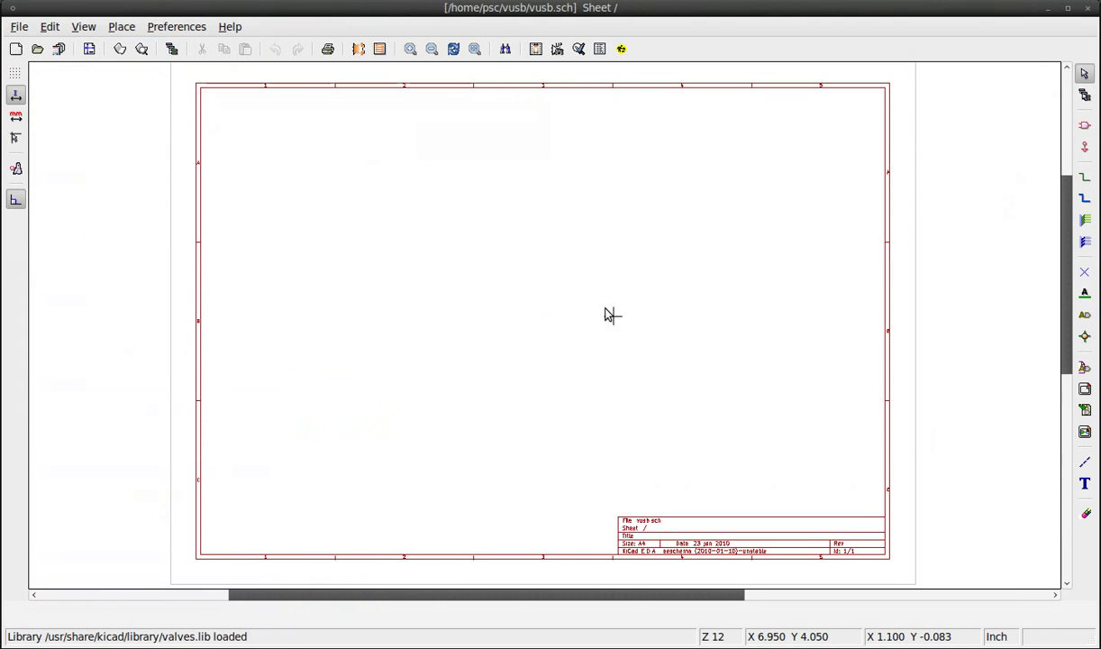
{"action": "key", "text": "question"}
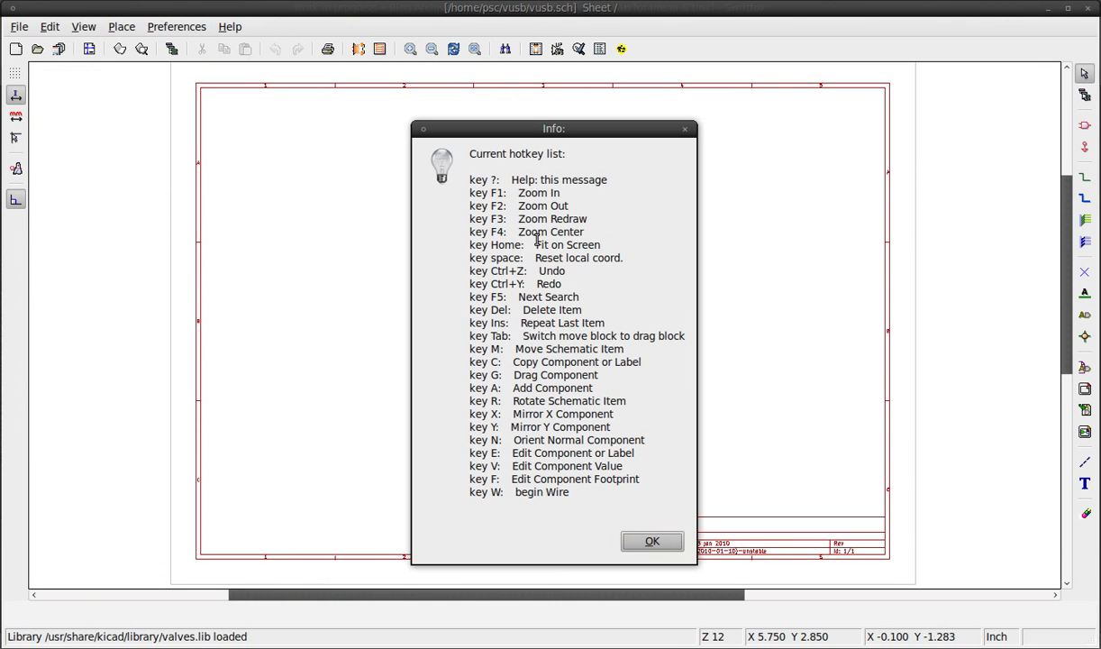
{"action": "left_click", "coordinate": [652, 539]}
Try a black schematic background in the Colors settings, then revert to white.
{"action": "left_click", "coordinate": [188, 27]}
{"action": "mouse_move", "coordinate": [216, 127]}
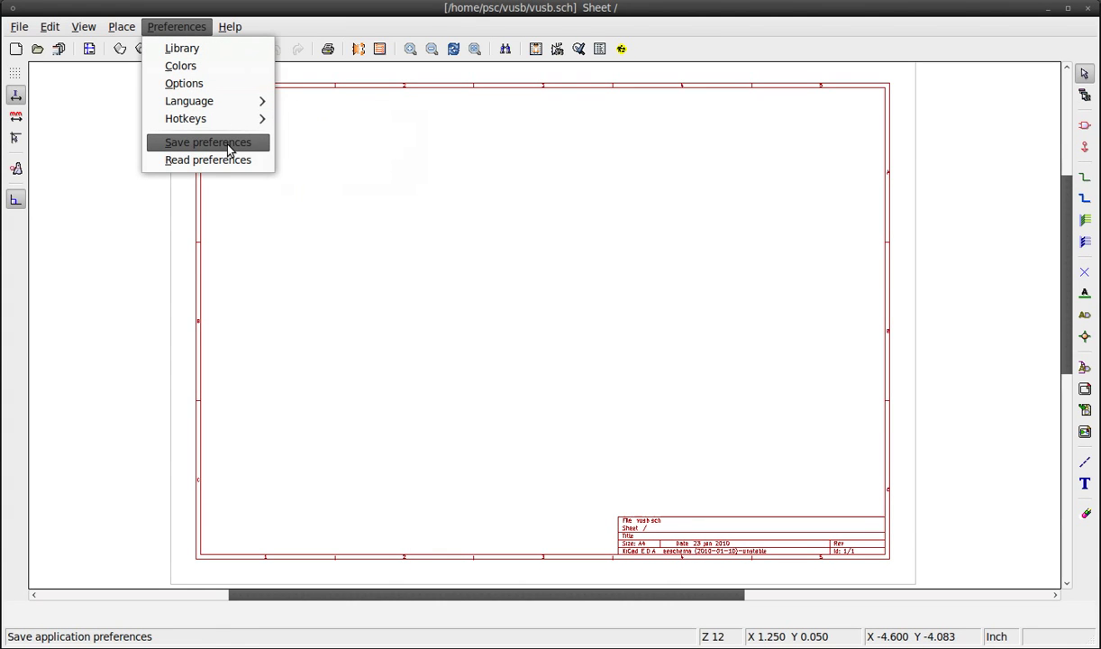
{"action": "left_click", "coordinate": [212, 65]}
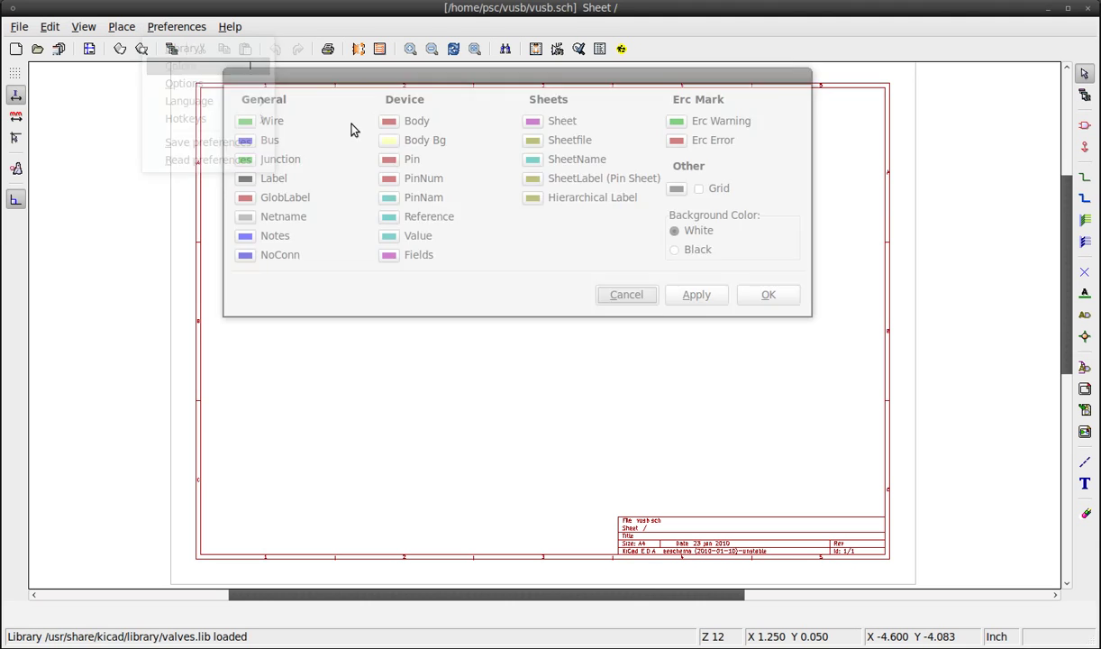
{"action": "left_click", "coordinate": [696, 251]}
{"action": "left_click", "coordinate": [696, 295]}
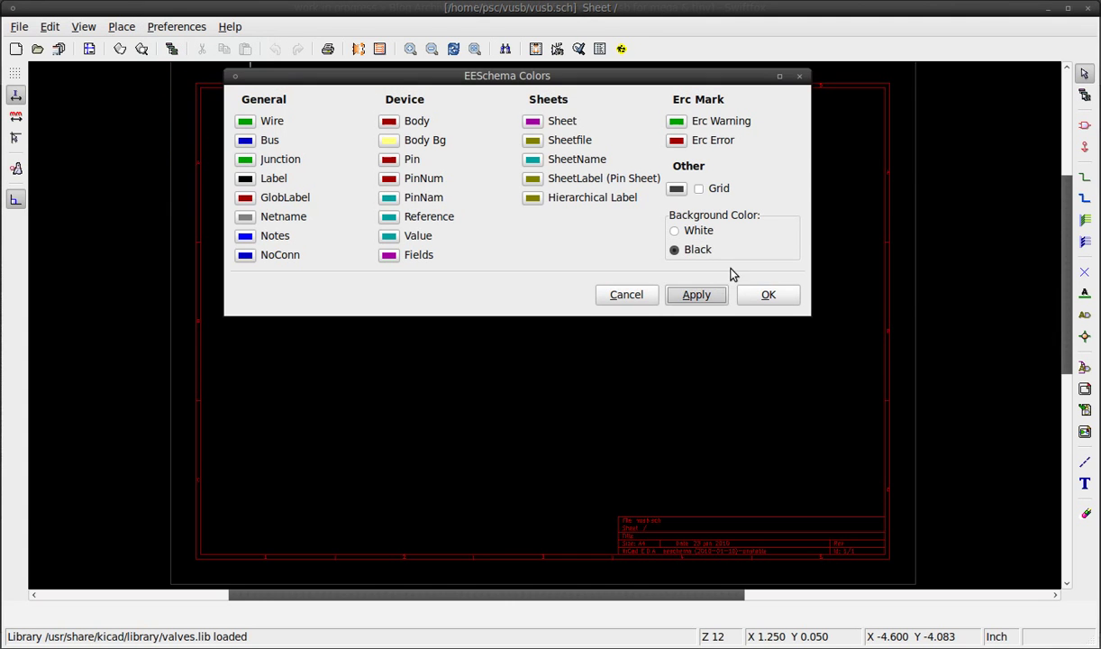
{"action": "left_click", "coordinate": [698, 231]}
{"action": "left_click", "coordinate": [767, 296]}
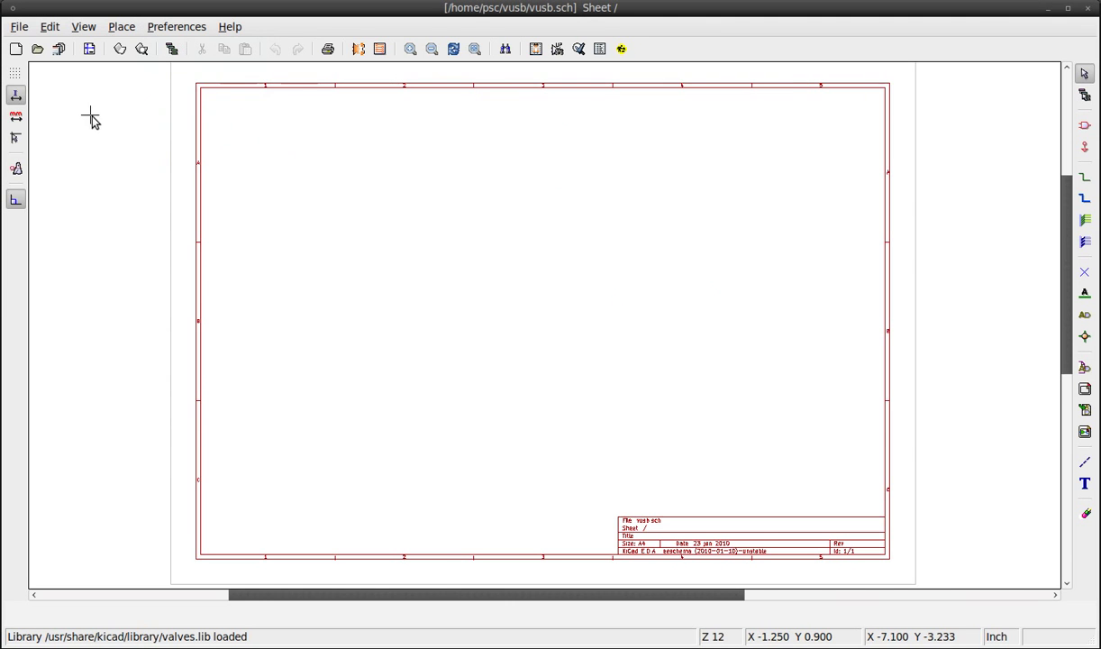
Hide the grid and set the Page Settings title to 'vusb', checking the title block.
{"action": "left_click", "coordinate": [17, 78]}
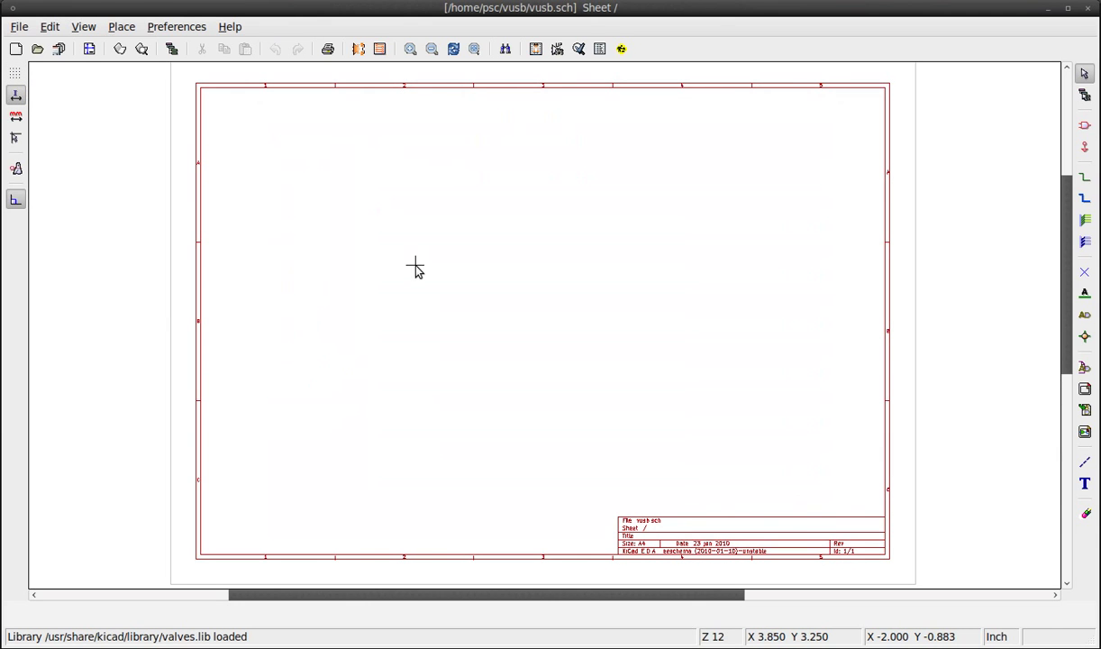
{"action": "left_click", "coordinate": [89, 50]}
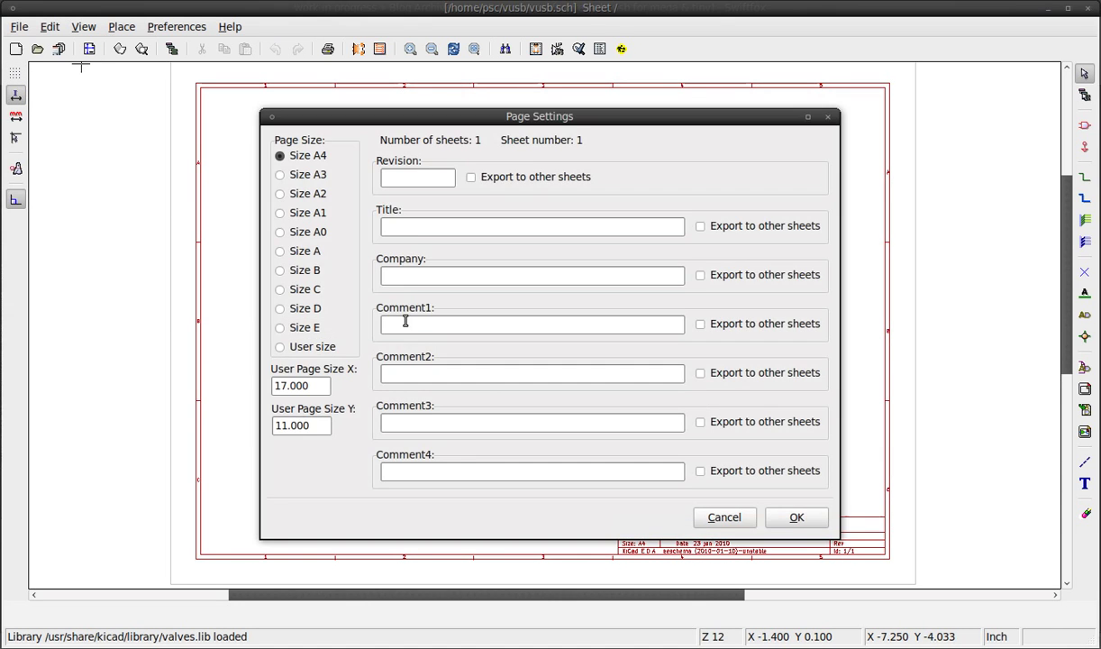
{"action": "left_click", "coordinate": [406, 226]}
{"action": "type", "text": "vusb"}
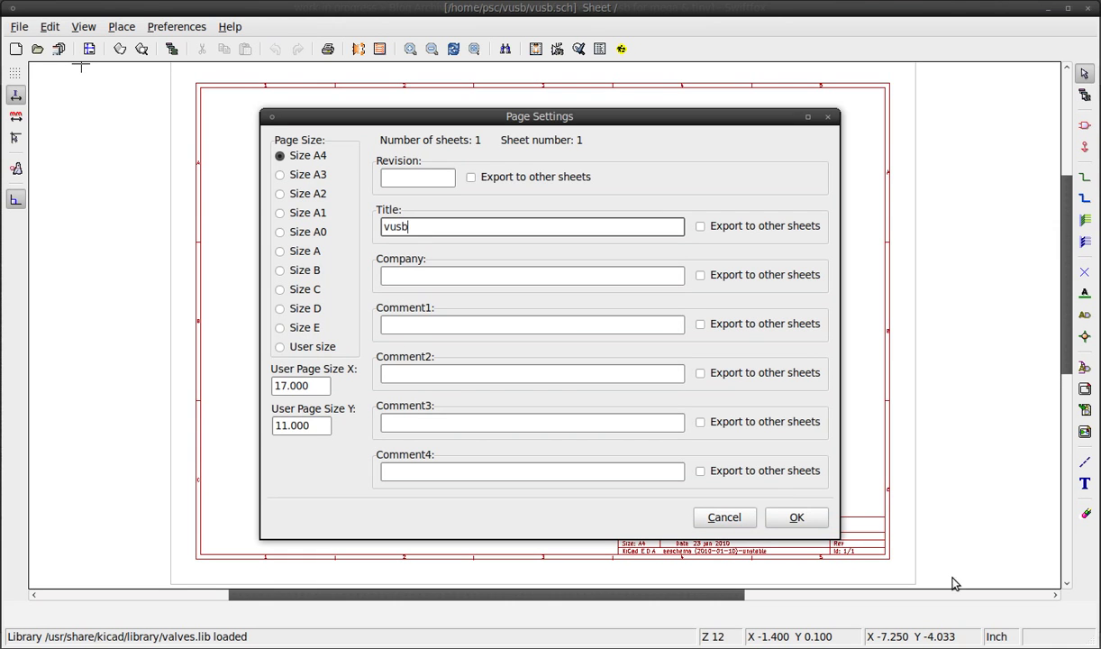
{"action": "left_click", "coordinate": [796, 517]}
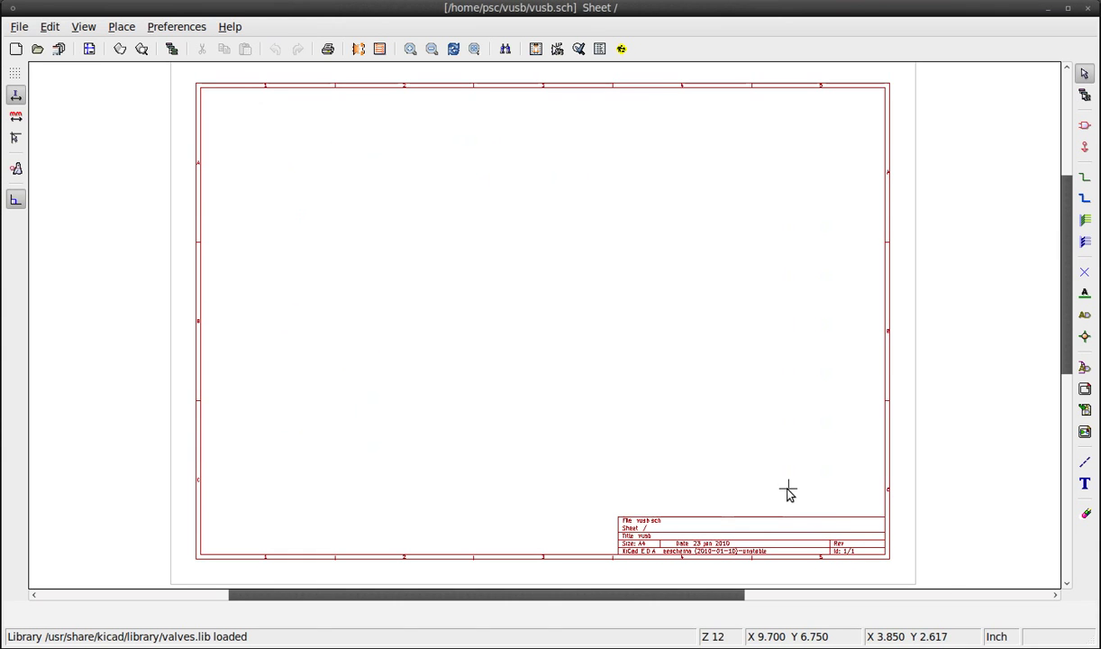
{"action": "scroll", "coordinate": [659, 531], "scroll_direction": "up", "scroll_amount": 6}
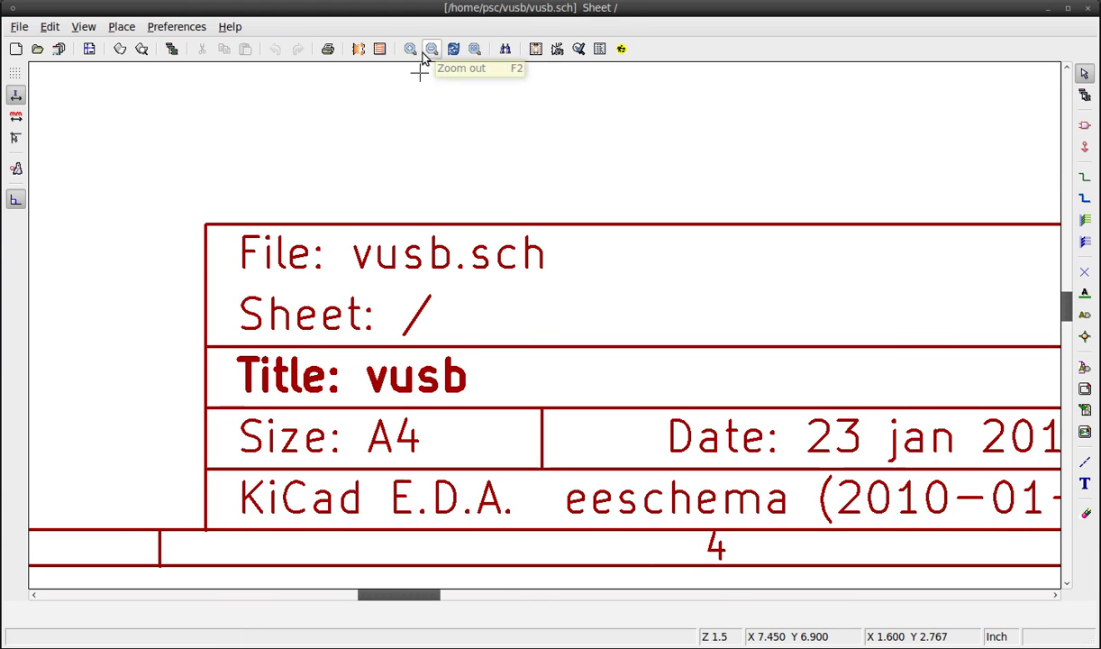
{"action": "left_click", "coordinate": [477, 51]}
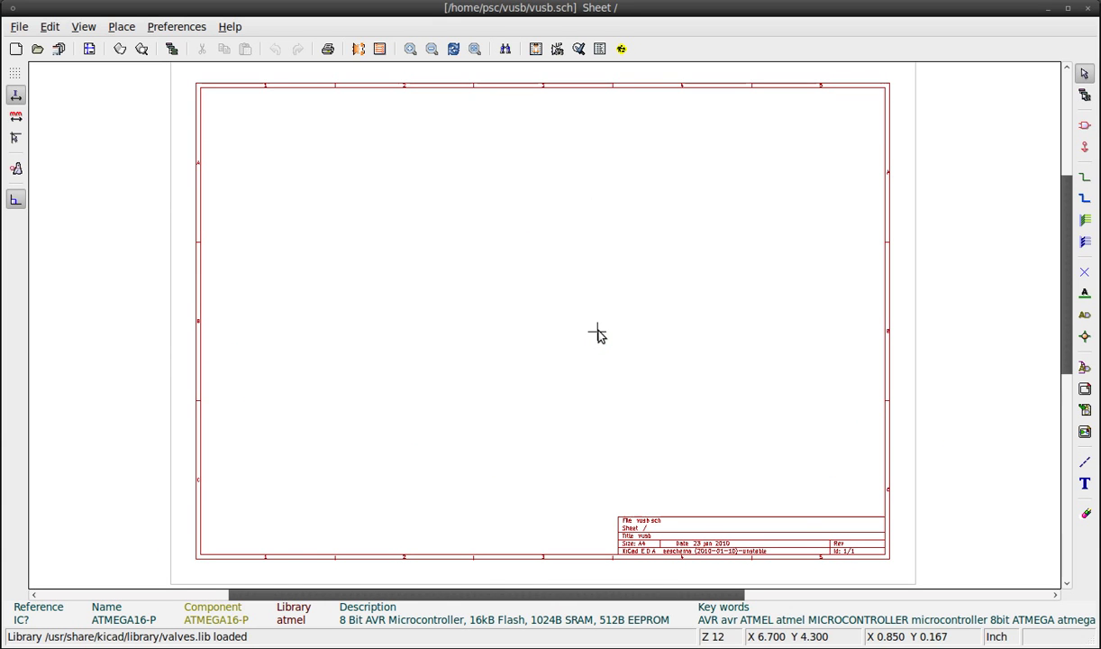
Place the atmel ATMEGA16-P microcontroller near the sheet centre via the library browser.
{"action": "key", "text": "a"}
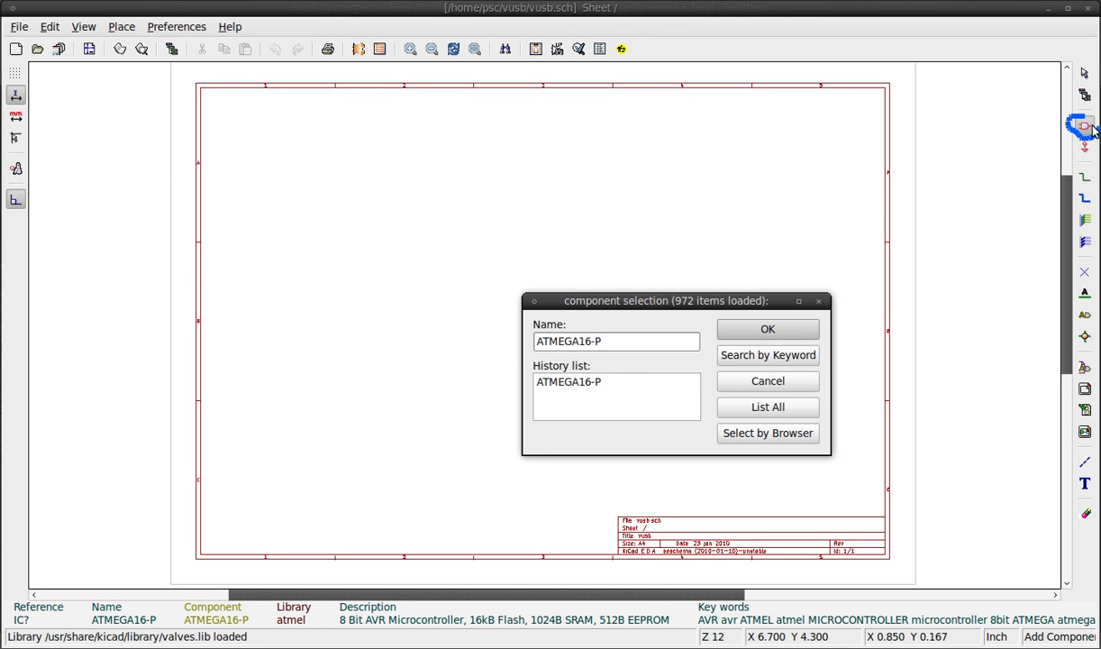
{"action": "left_click", "coordinate": [739, 435]}
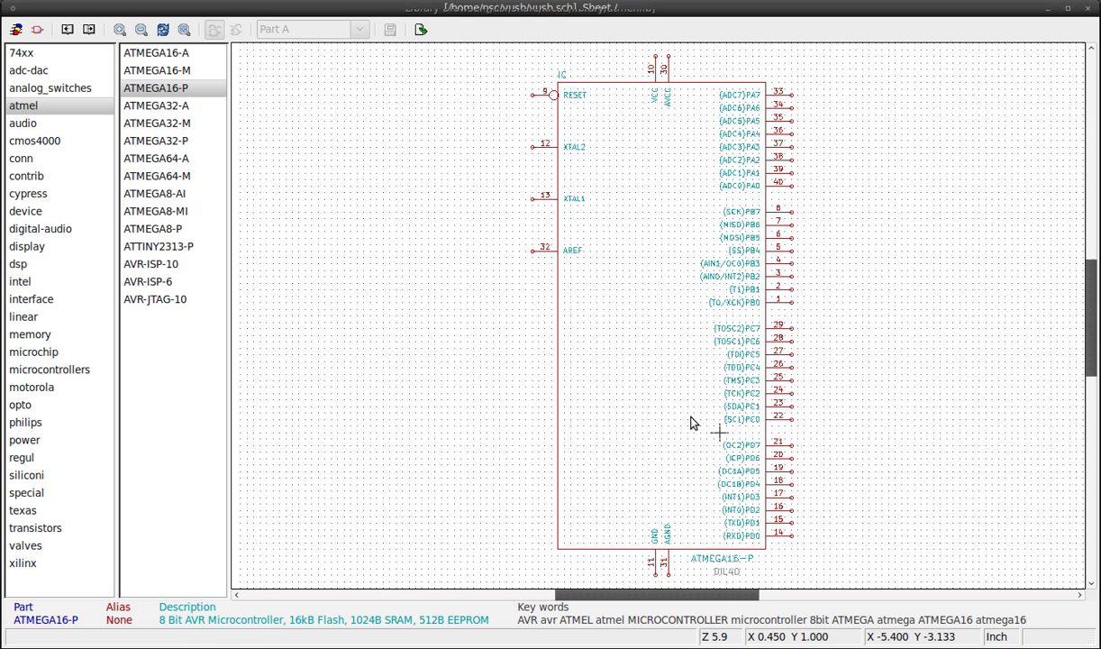
{"action": "left_click", "coordinate": [37, 107]}
{"action": "left_click", "coordinate": [171, 96]}
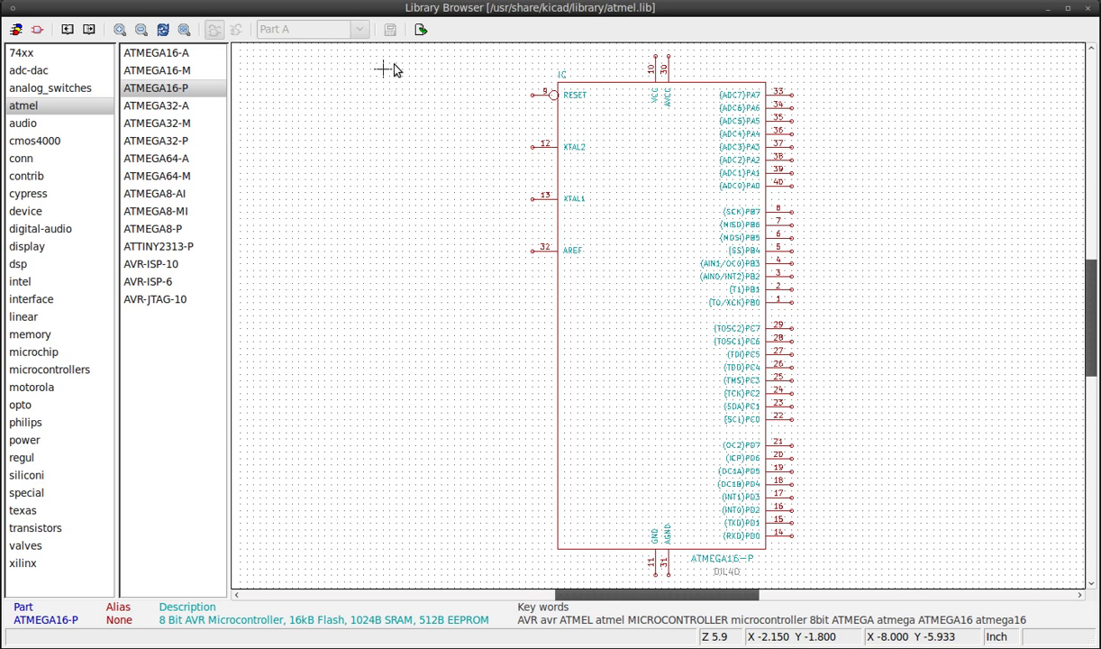
{"action": "left_click", "coordinate": [423, 31]}
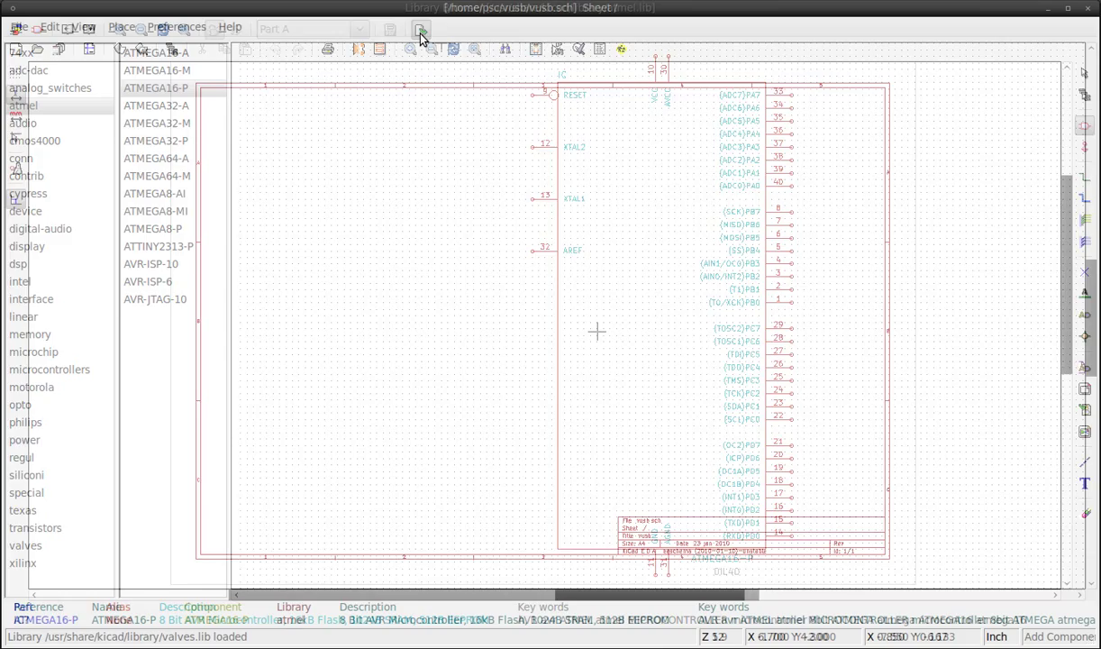
{"action": "left_click", "coordinate": [559, 309]}
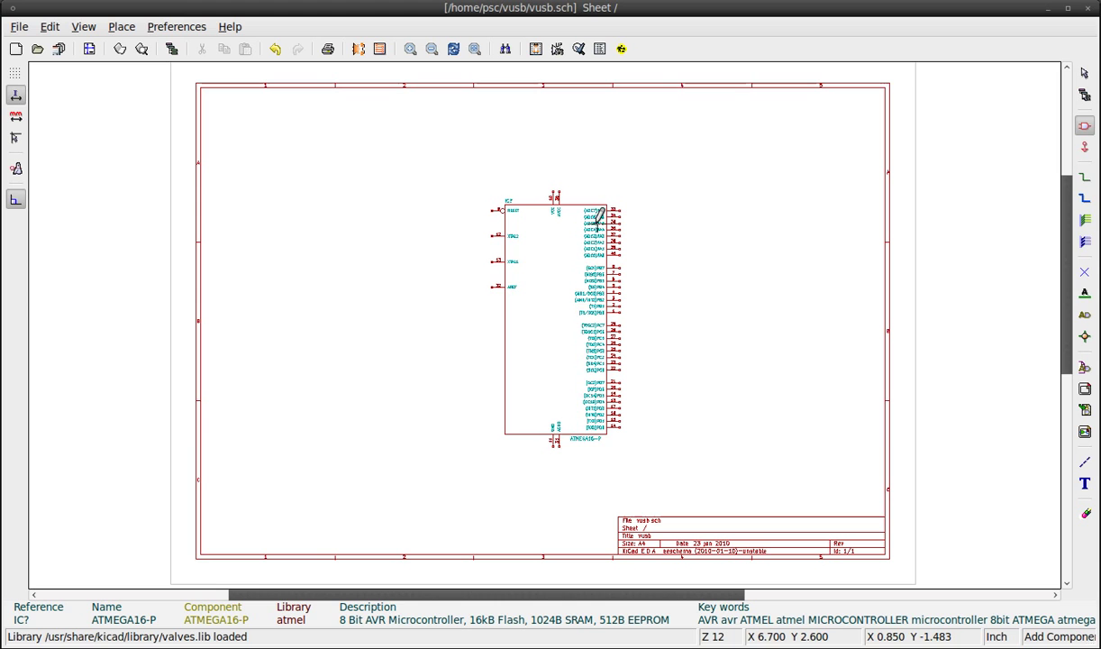
Place a resistor R and a capacitor C to the right of the microcontroller.
{"action": "left_click", "coordinate": [695, 208]}
{"action": "type", "text": "r"}
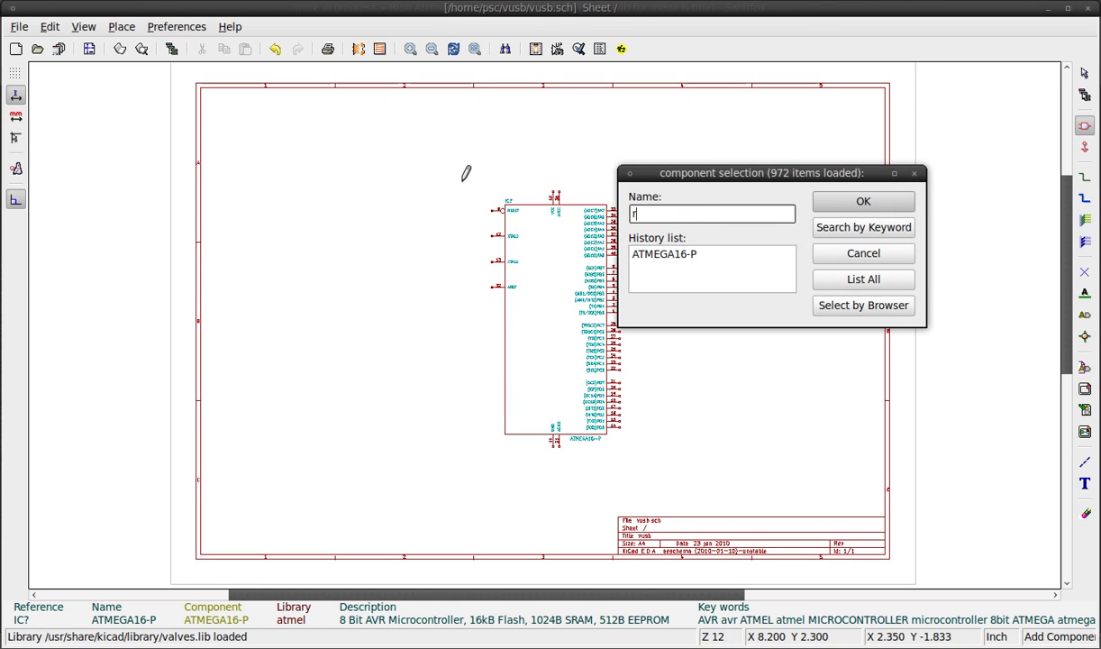
{"action": "key", "text": "Return"}
{"action": "left_click", "coordinate": [690, 203]}
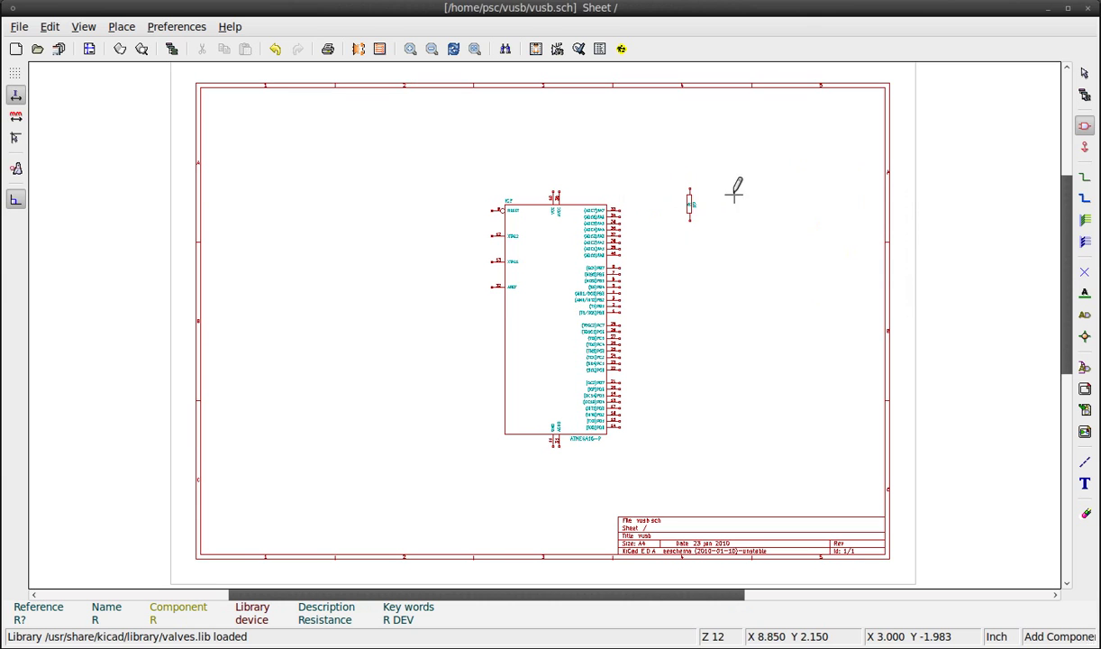
{"action": "left_click", "coordinate": [719, 203]}
{"action": "type", "text": "c"}
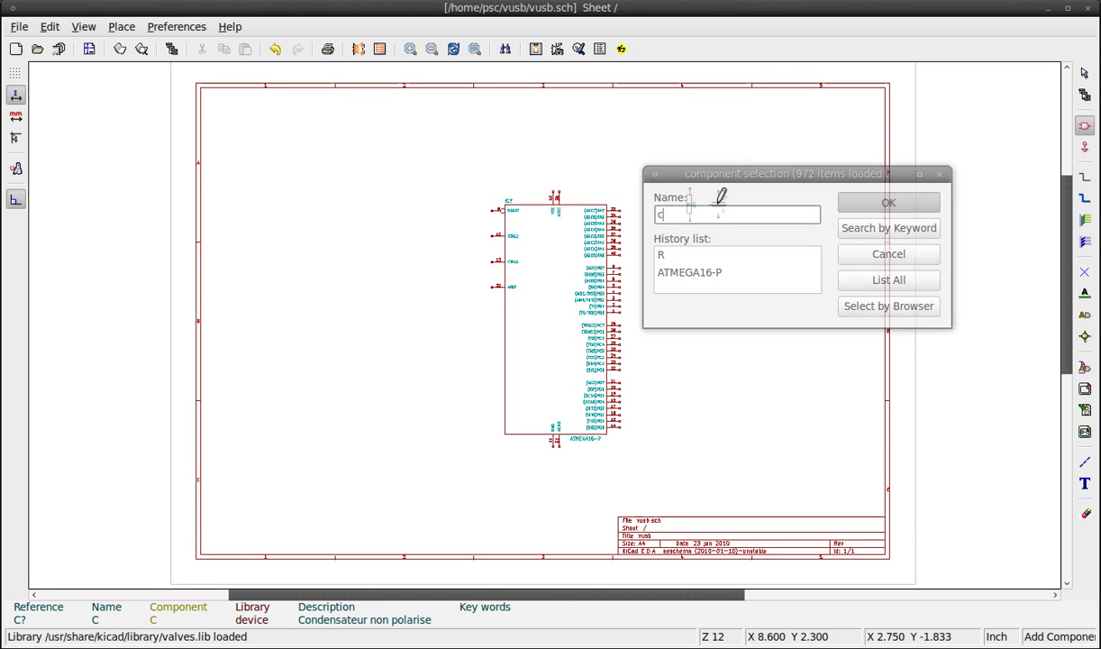
{"action": "key", "text": "Return"}
{"action": "left_click", "coordinate": [719, 204]}
Place polarised capacitor CP1 beside capacitor C and a diode right of CP1.
{"action": "left_click", "coordinate": [750, 203]}
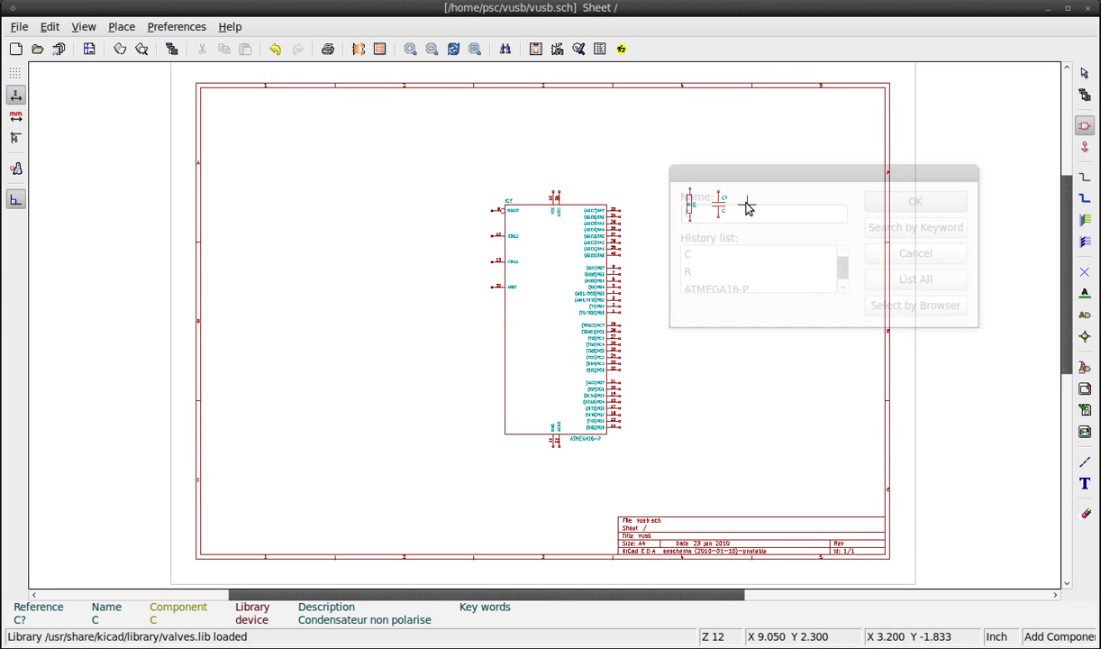
{"action": "type", "text": "P1"}
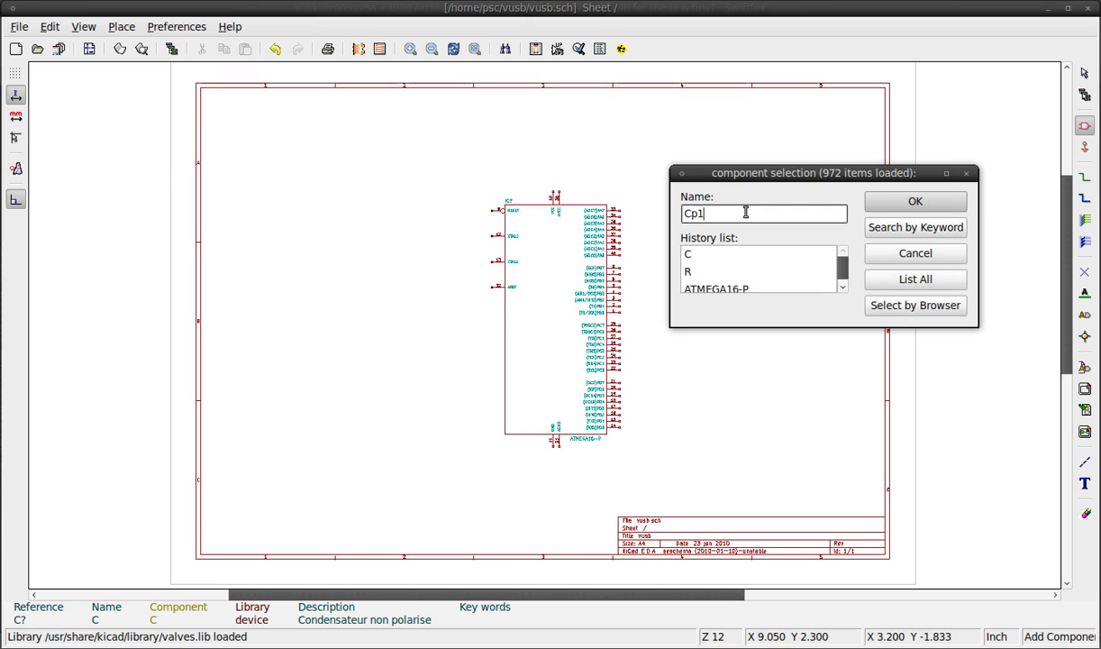
{"action": "key", "text": "Return"}
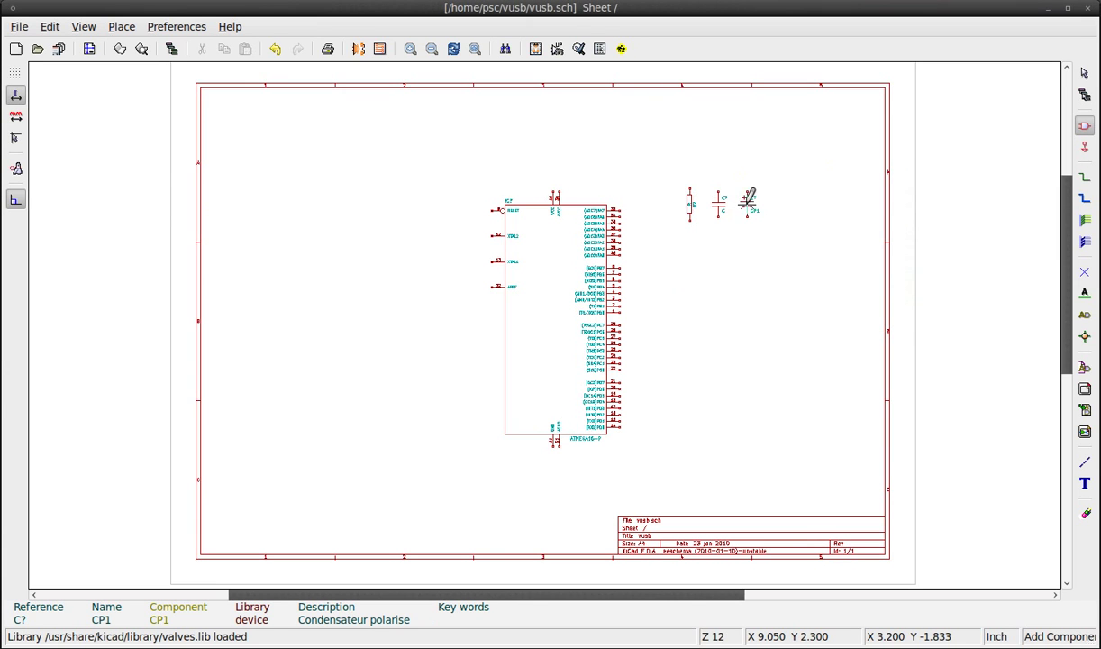
{"action": "left_click", "coordinate": [748, 203]}
{"action": "left_click", "coordinate": [752, 200]}
{"action": "type", "text": "d"}
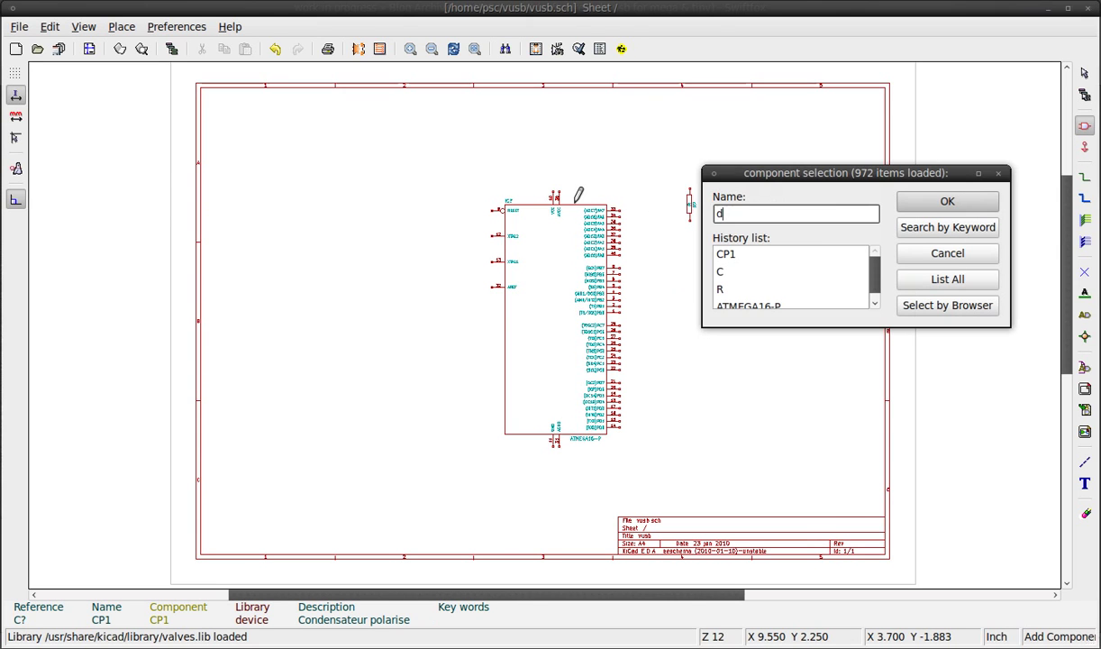
{"action": "type", "text": "iode"}
{"action": "key", "text": "Return"}
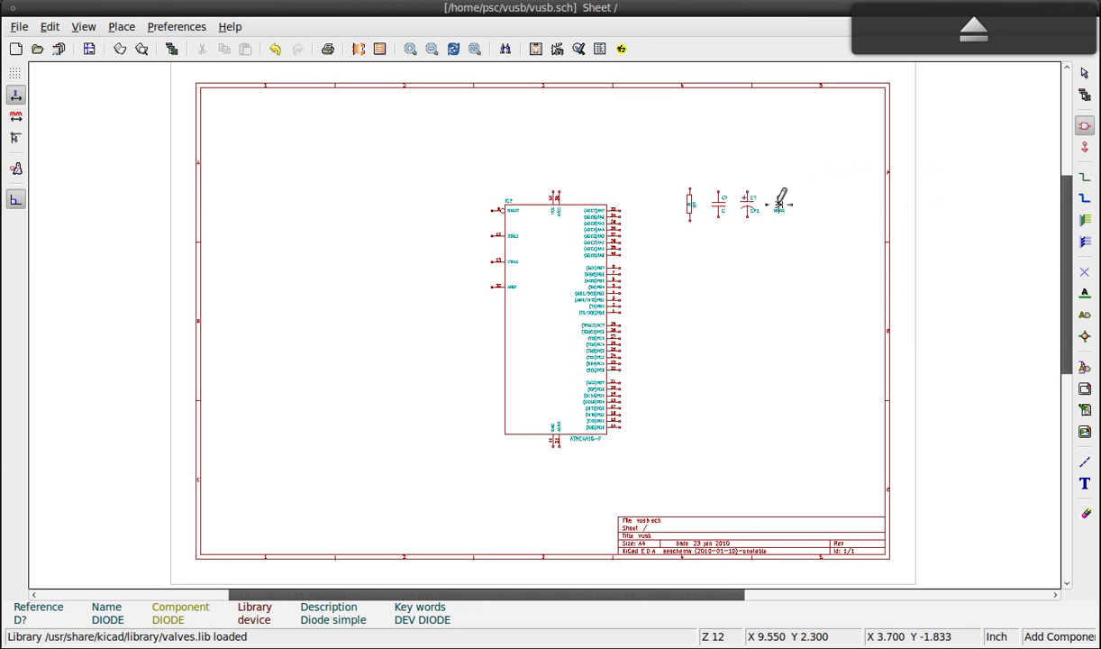
{"action": "left_click", "coordinate": [778, 205]}
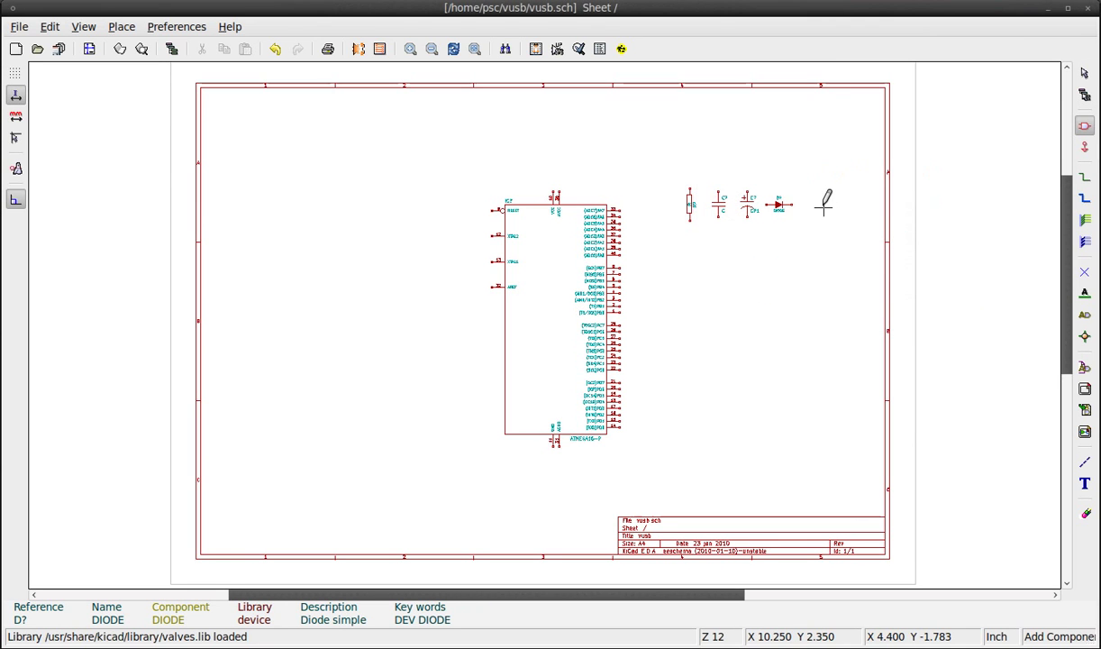
Place a crystal to the right of the diode.
{"action": "left_click", "coordinate": [816, 203]}
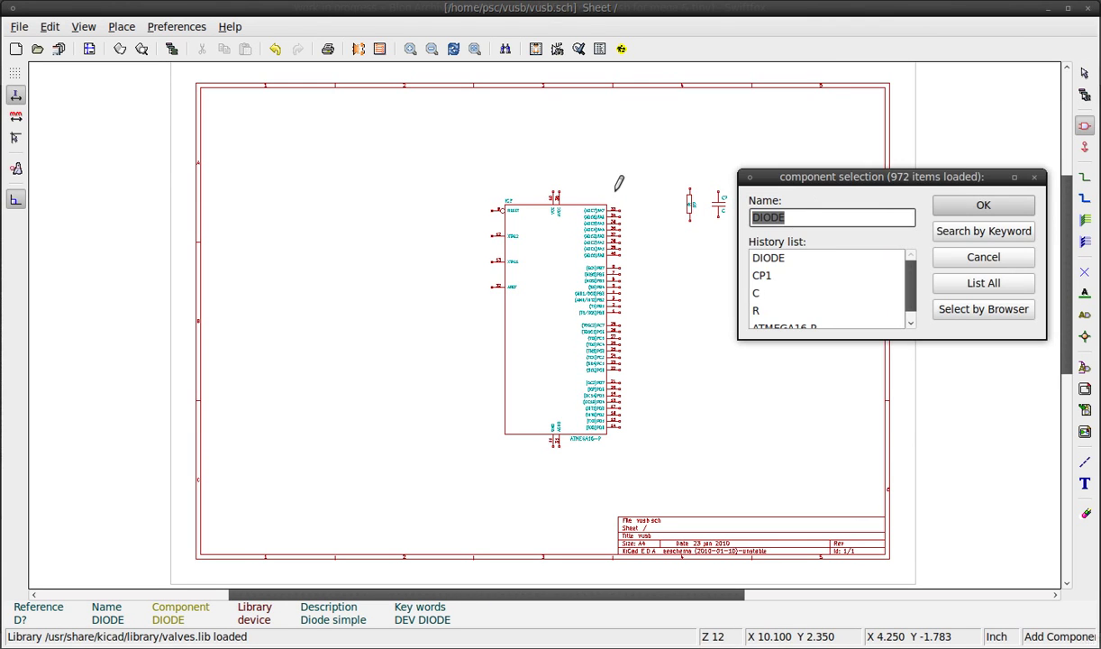
{"action": "type", "text": "crysta;"}
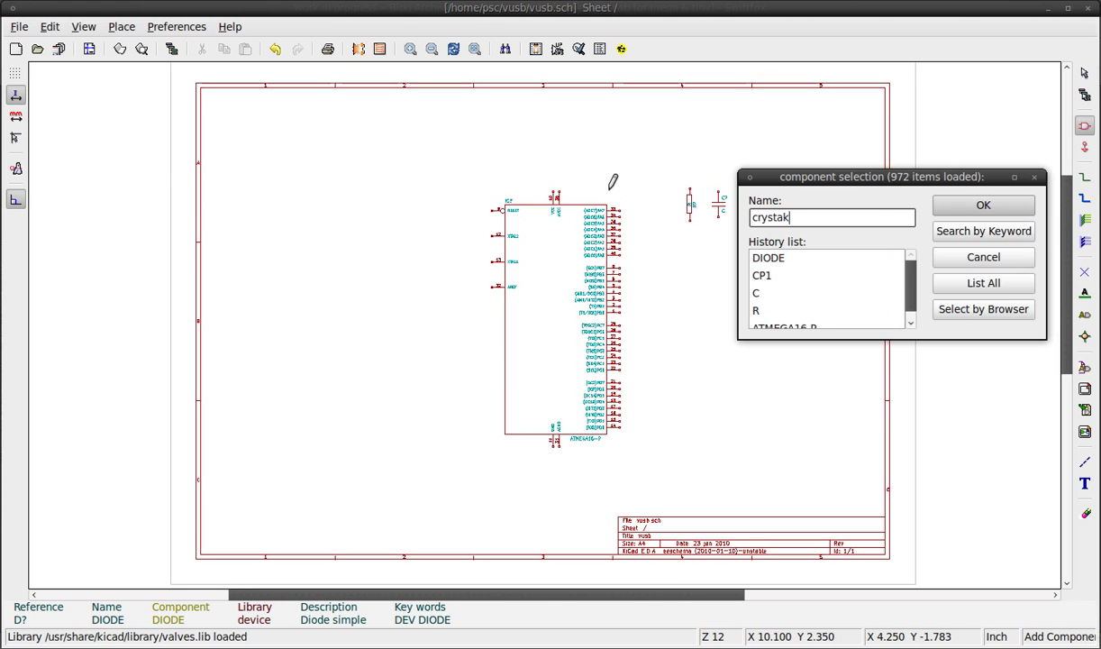
{"action": "key", "text": "Return"}
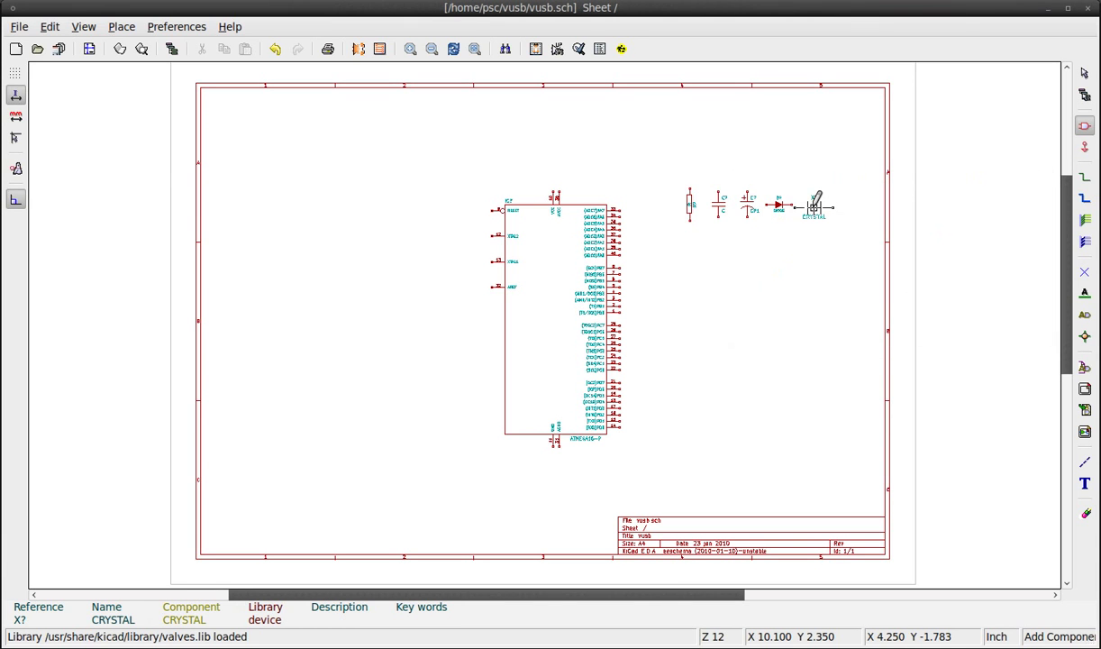
{"action": "left_click", "coordinate": [822, 205]}
{"action": "left_click", "coordinate": [308, 183]}
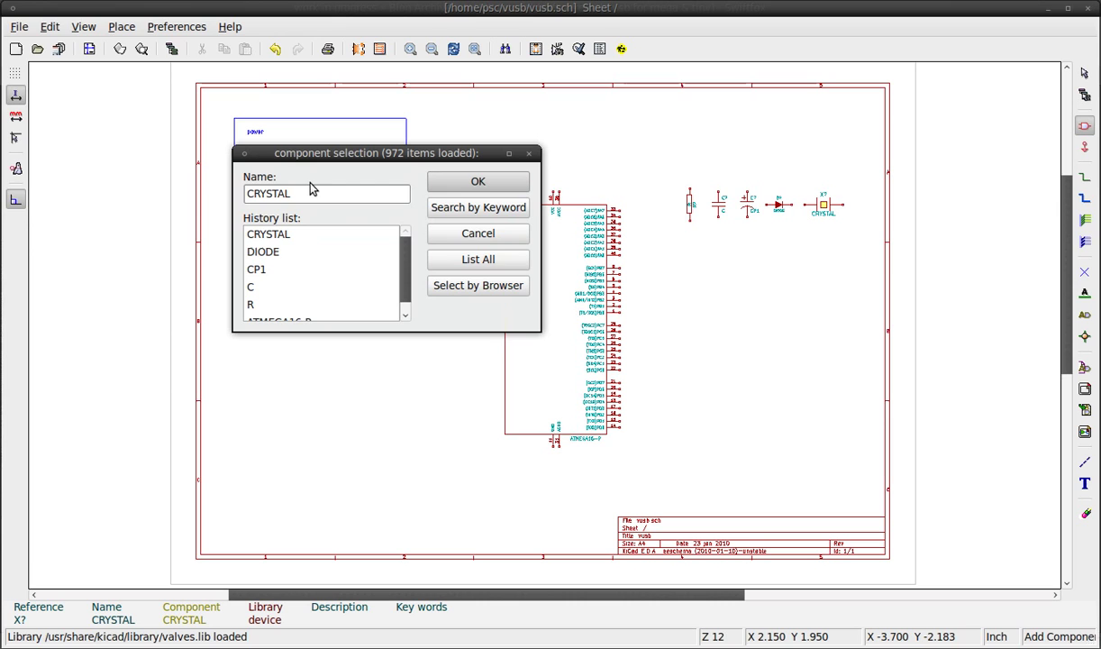
Place the USB connector from the conn library inside the power box.
{"action": "left_click", "coordinate": [478, 286]}
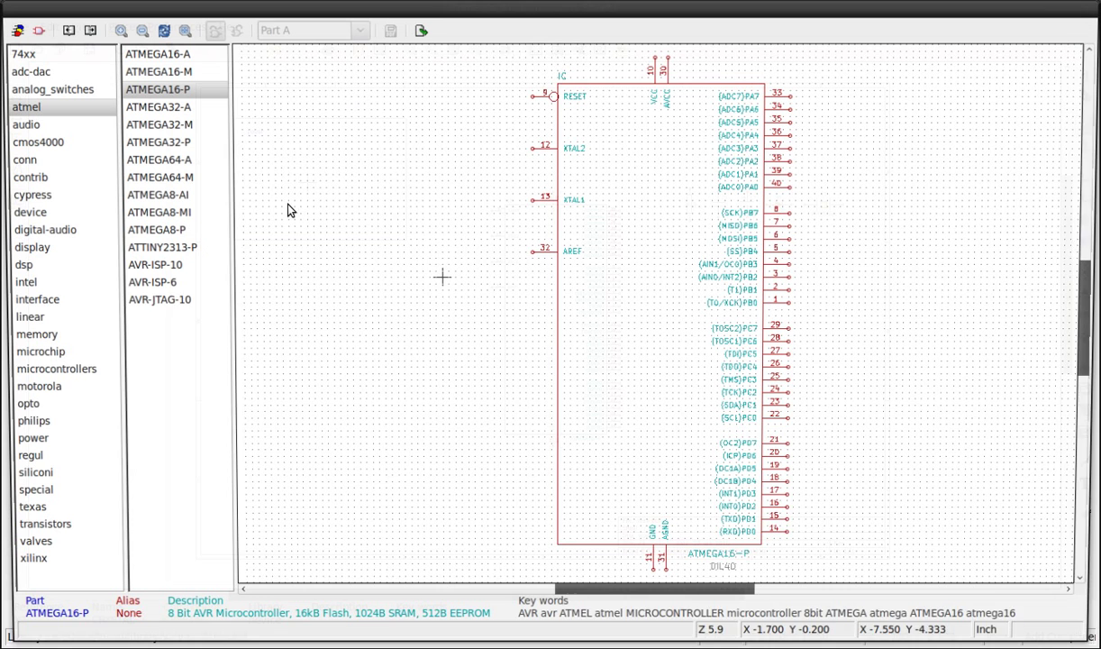
{"action": "left_click", "coordinate": [34, 159]}
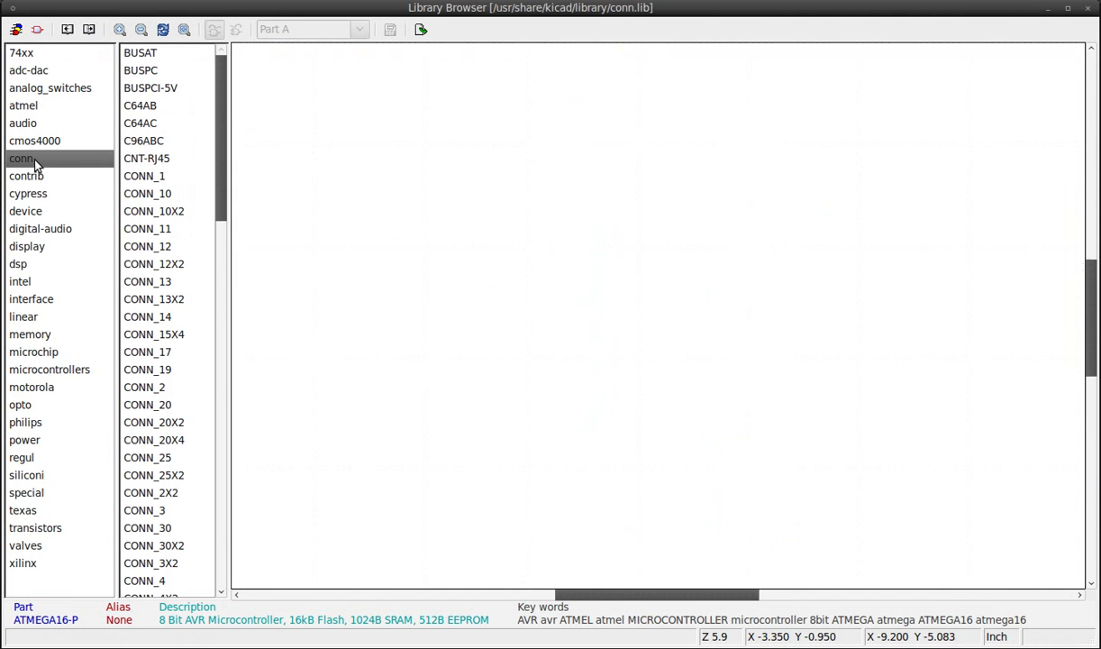
{"action": "scroll", "coordinate": [223, 147], "scroll_direction": "down", "scroll_amount": 1}
{"action": "left_click_drag", "start_coordinate": [224, 146], "coordinate": [239, 531]}
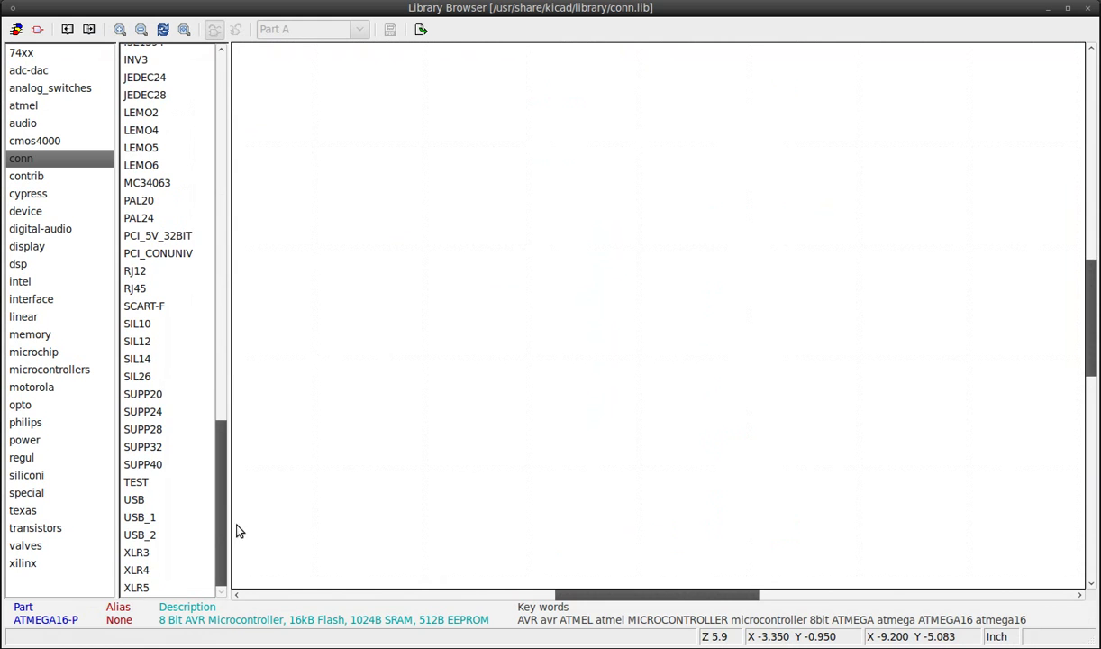
{"action": "left_click", "coordinate": [158, 502]}
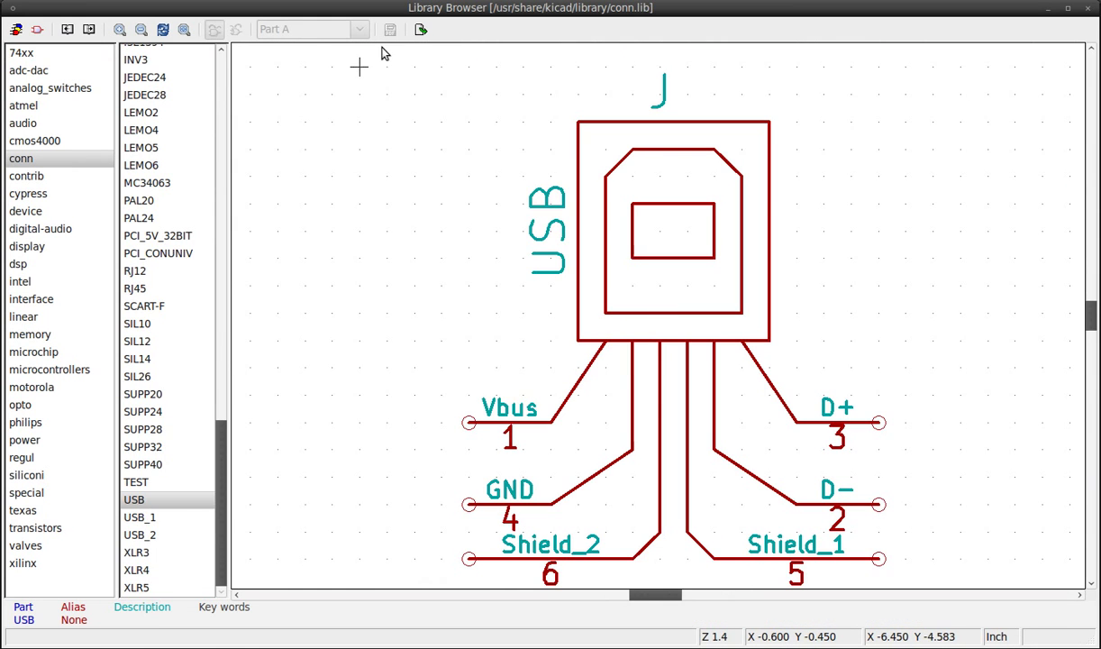
{"action": "left_click", "coordinate": [421, 29]}
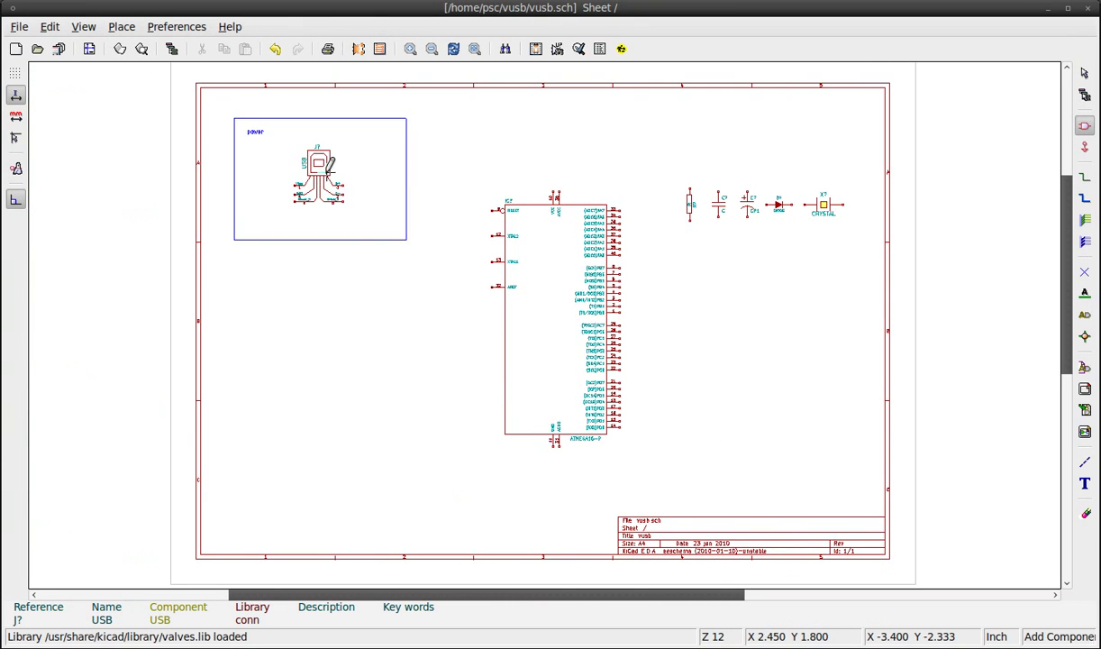
{"action": "scroll", "coordinate": [318, 176], "scroll_direction": "up", "scroll_amount": 1}
{"action": "scroll", "coordinate": [548, 317], "scroll_direction": "up", "scroll_amount": 4}
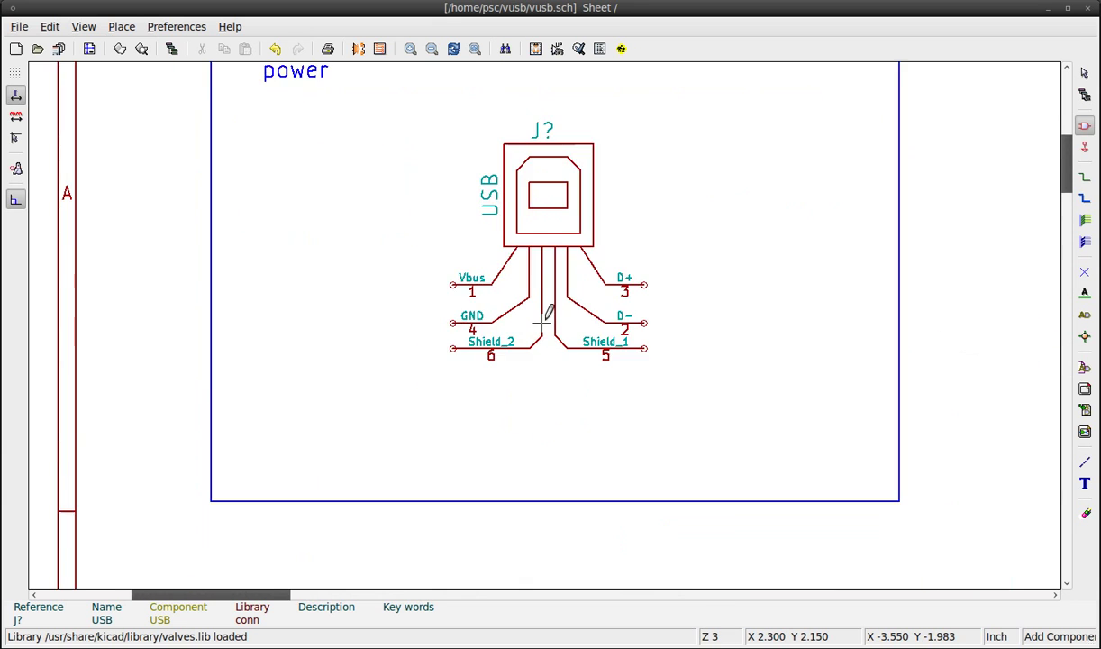
Place a +5V power symbol to the left of the USB connector's Vbus pin.
{"action": "left_click", "coordinate": [1085, 147]}
{"action": "left_click", "coordinate": [261, 262]}
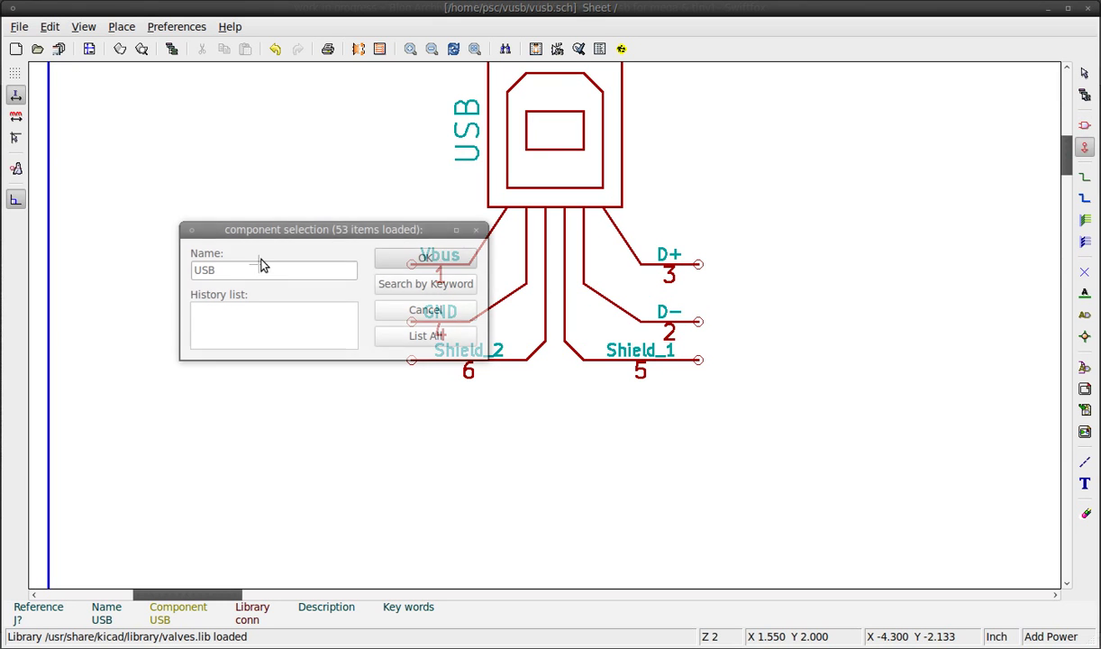
{"action": "left_click", "coordinate": [426, 334]}
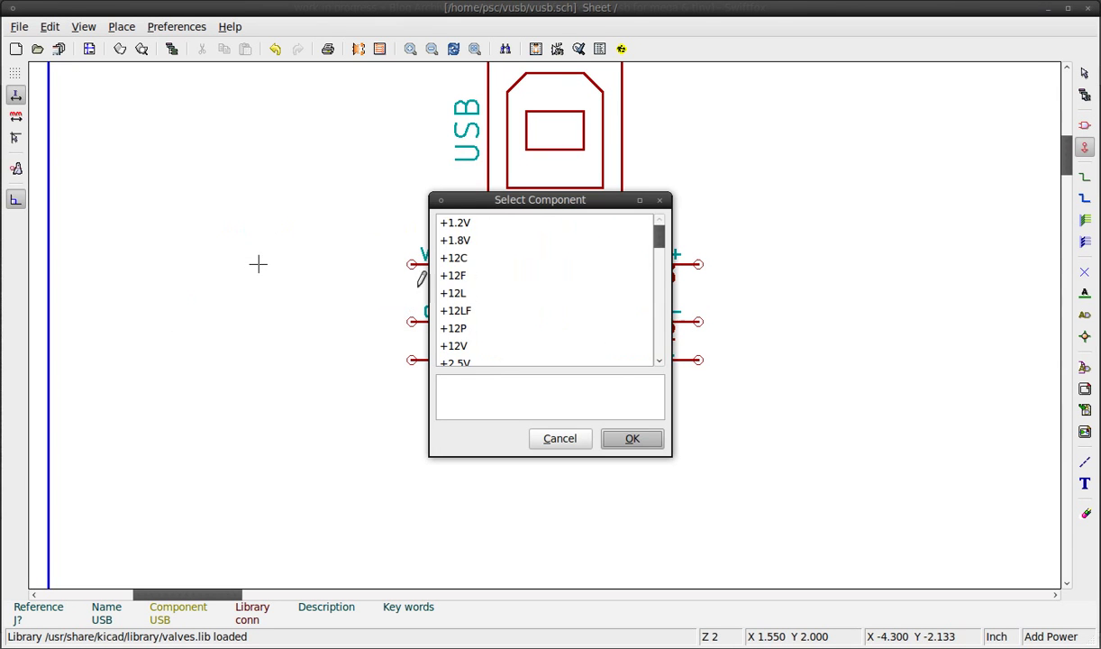
{"action": "scroll", "coordinate": [497, 295], "scroll_direction": "down", "scroll_amount": 1}
{"action": "scroll", "coordinate": [494, 297], "scroll_direction": "up", "scroll_amount": 1}
{"action": "scroll", "coordinate": [491, 297], "scroll_direction": "down", "scroll_amount": 5}
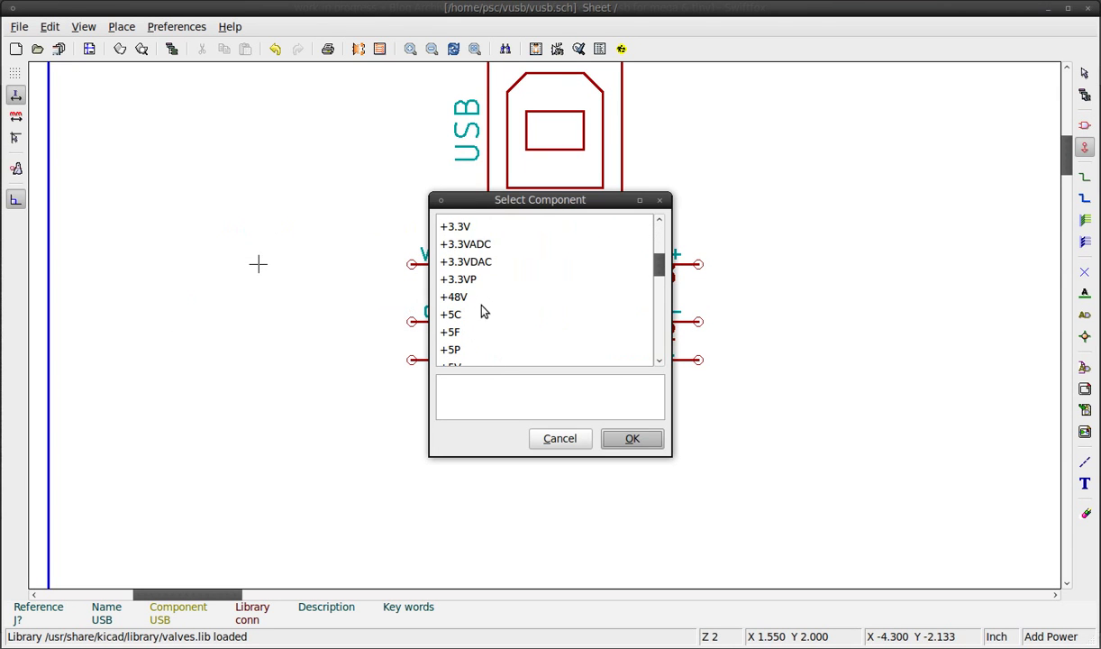
{"action": "left_click", "coordinate": [498, 315]}
{"action": "left_click", "coordinate": [631, 438]}
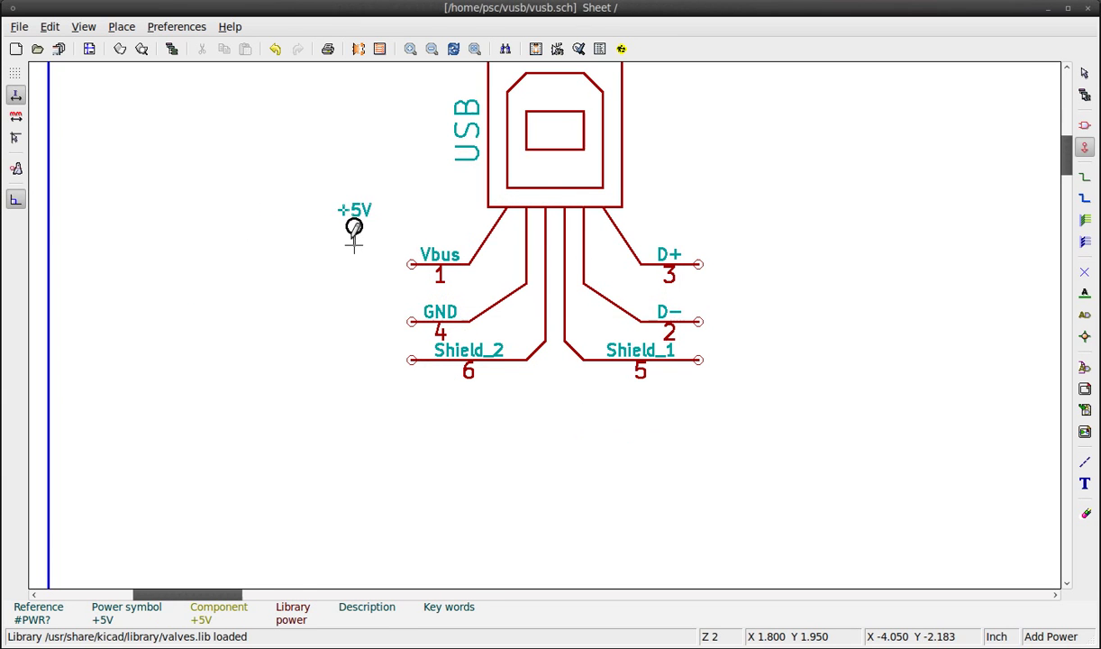
{"action": "left_click", "coordinate": [354, 261]}
Wire the Vbus pin to the +5V power symbol.
{"action": "key", "text": "w"}
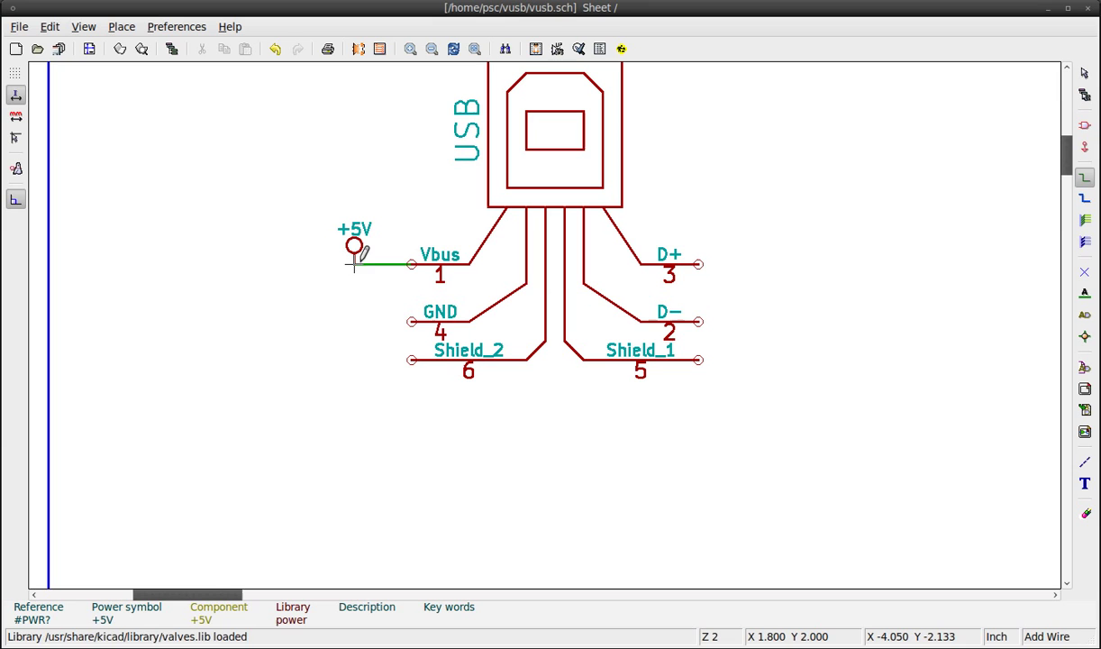
{"action": "left_click", "coordinate": [355, 263]}
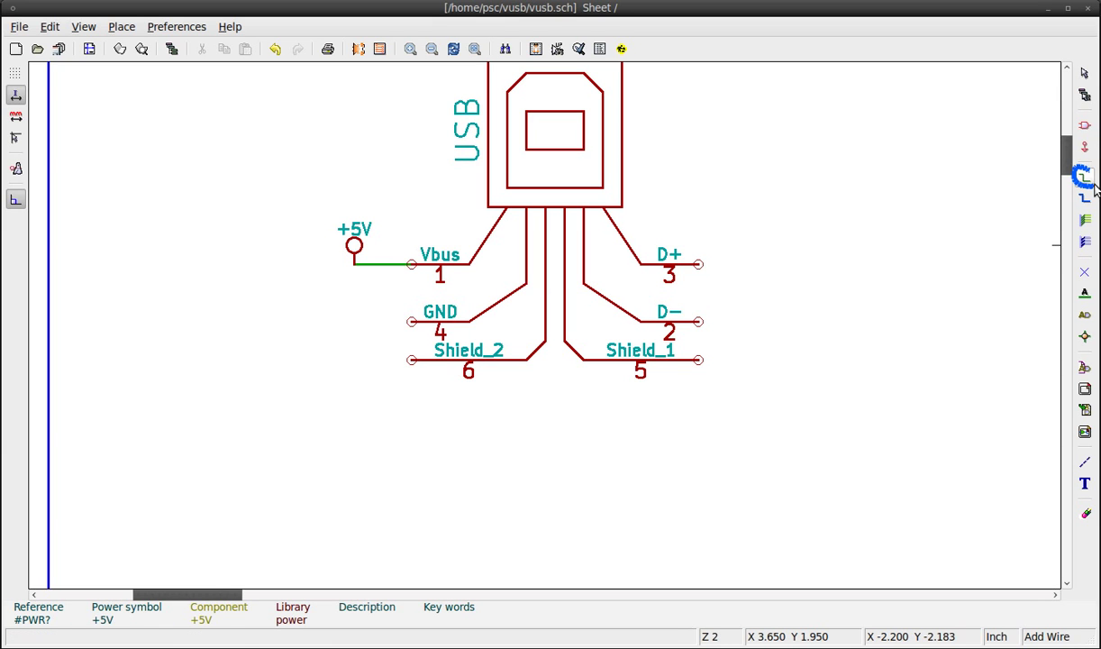
{"action": "left_click", "coordinate": [1085, 178]}
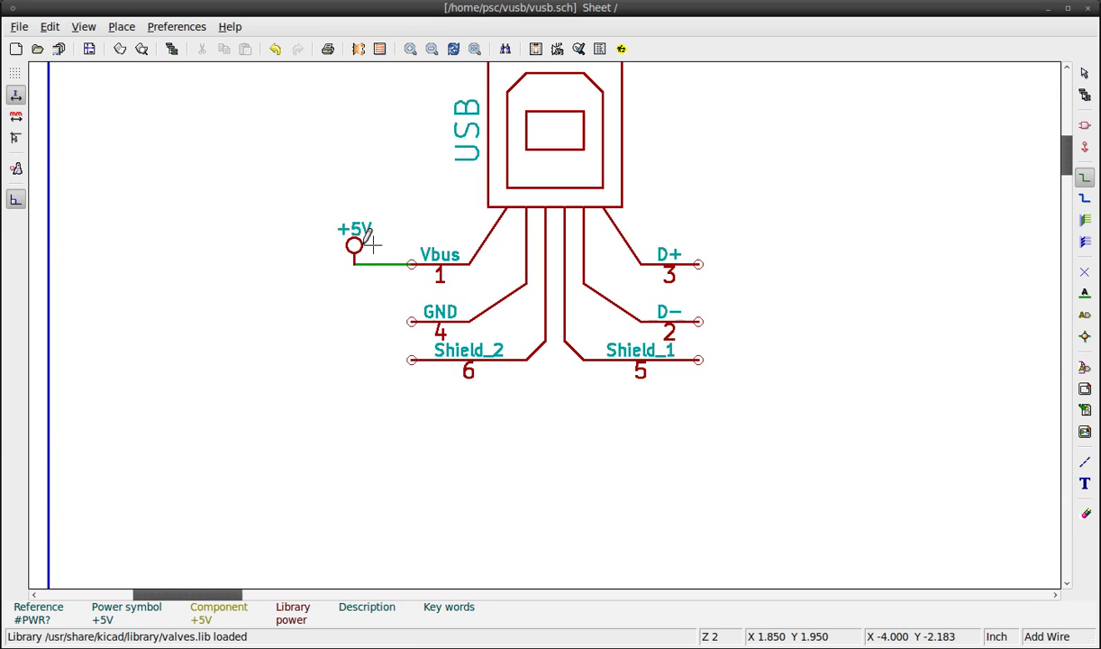
{"action": "key", "text": "a"}
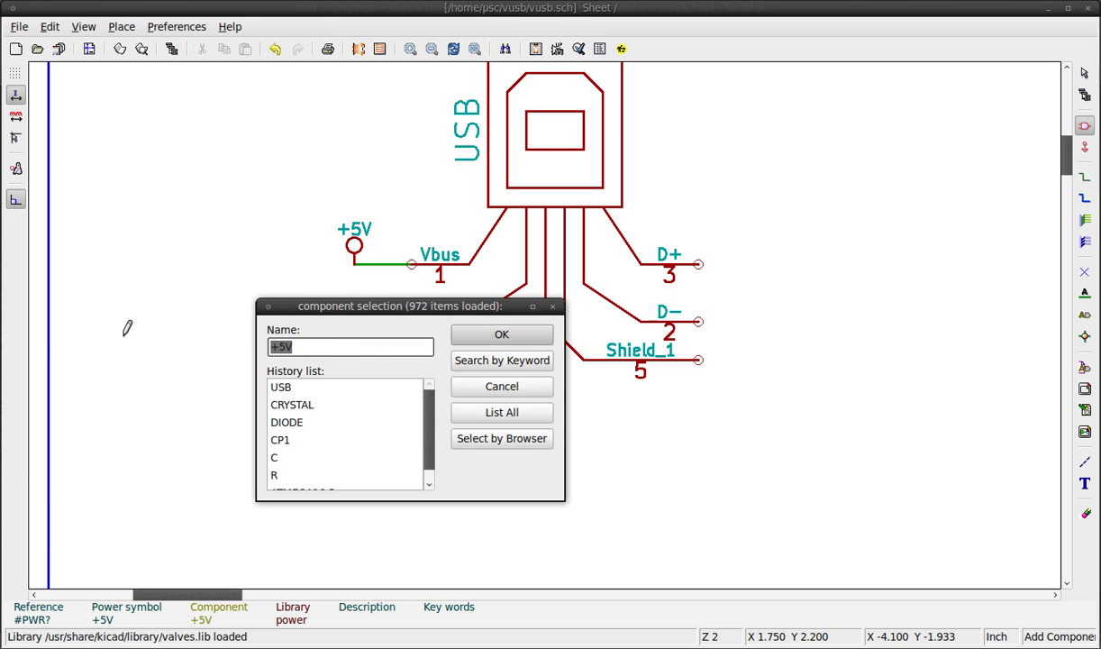
Place a left-rotated GND symbol beside USB pin 4 and wire it.
{"action": "key", "text": "Return"}
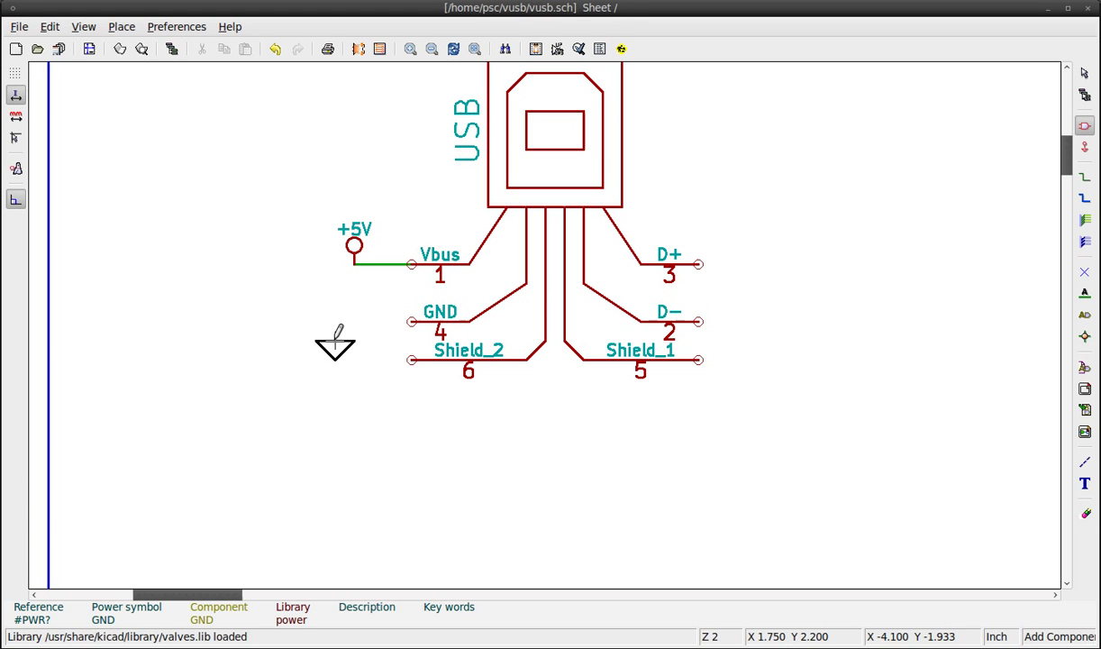
{"action": "key", "text": "r"}
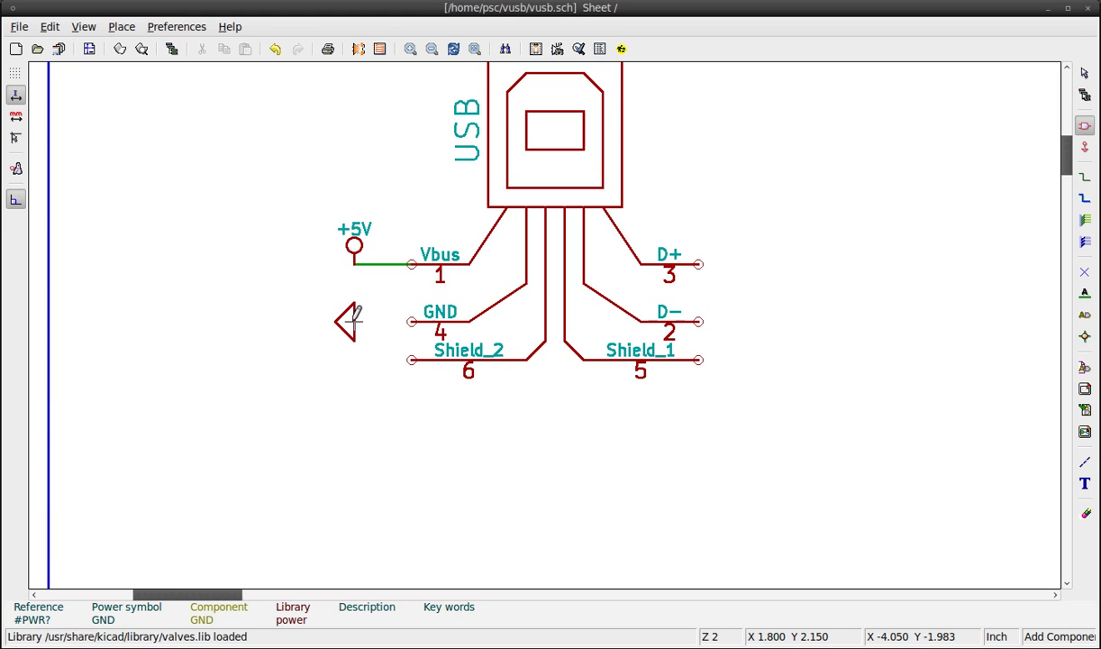
{"action": "left_click", "coordinate": [354, 316]}
{"action": "key", "text": "w"}
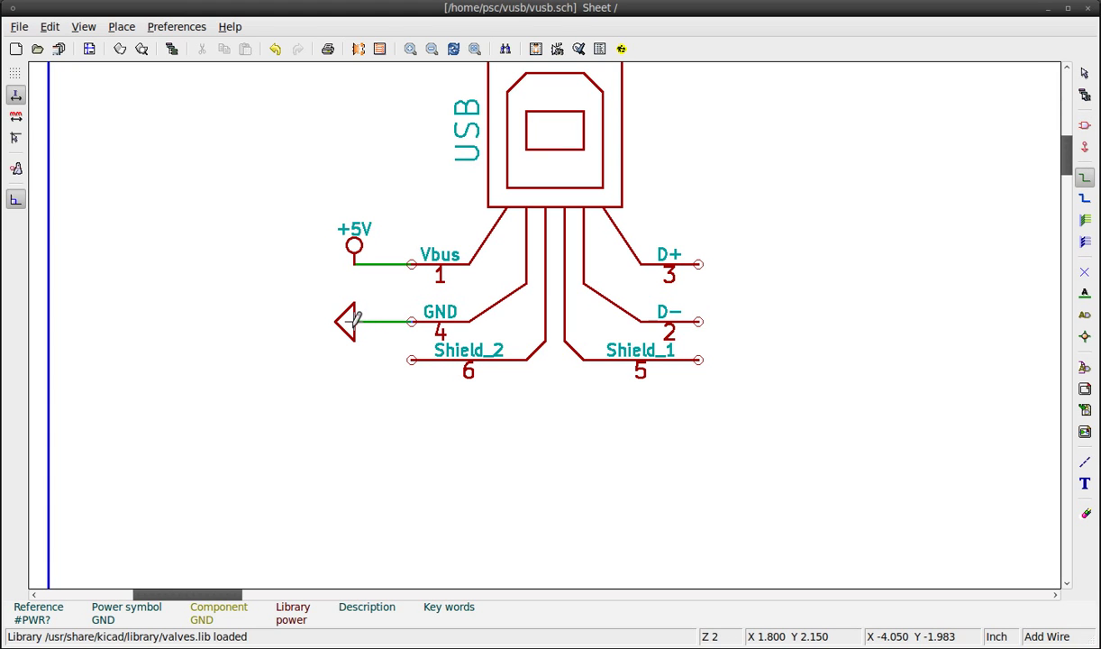
Run wires rightwards from the D+ and D- pins.
{"action": "left_click", "coordinate": [699, 264]}
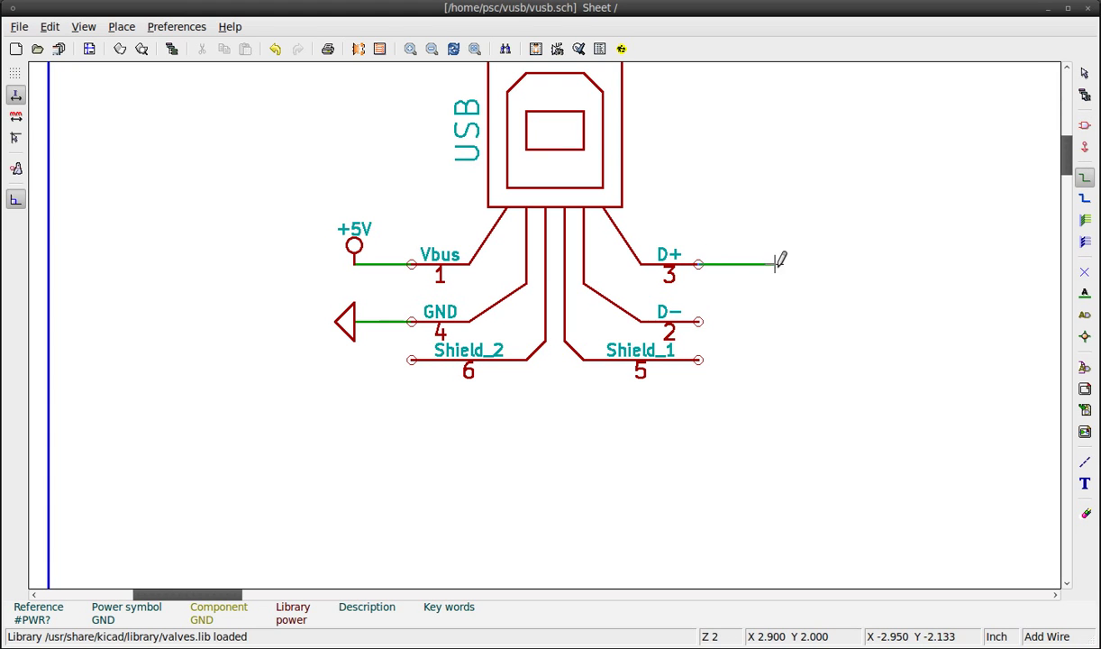
{"action": "double_click", "coordinate": [852, 264]}
{"action": "left_click", "coordinate": [698, 320]}
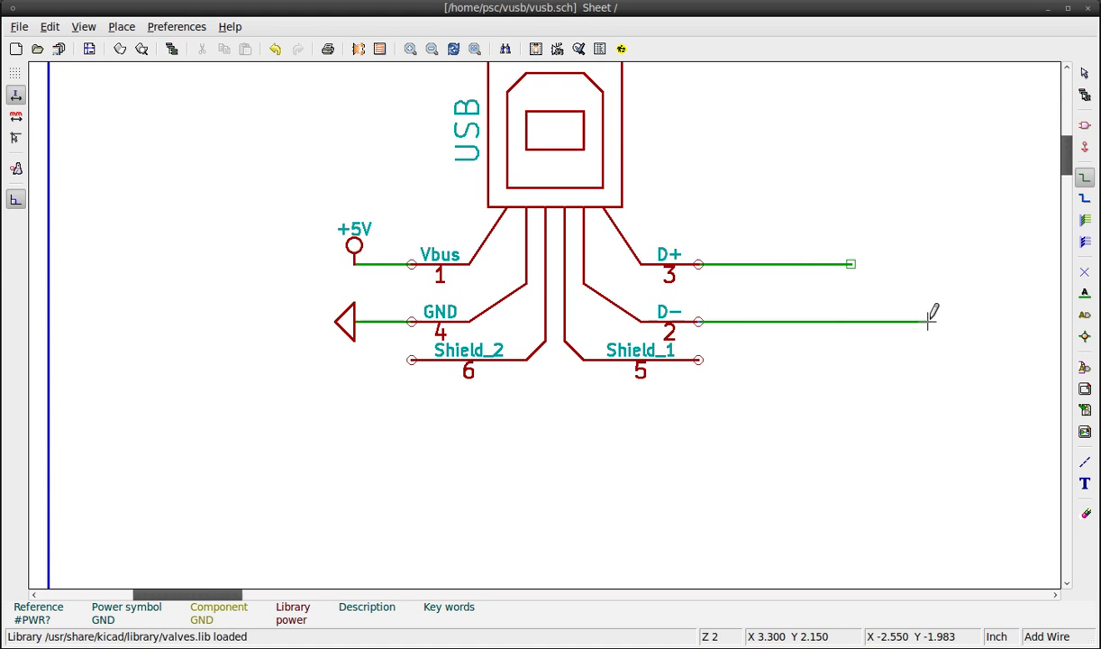
{"action": "double_click", "coordinate": [852, 321]}
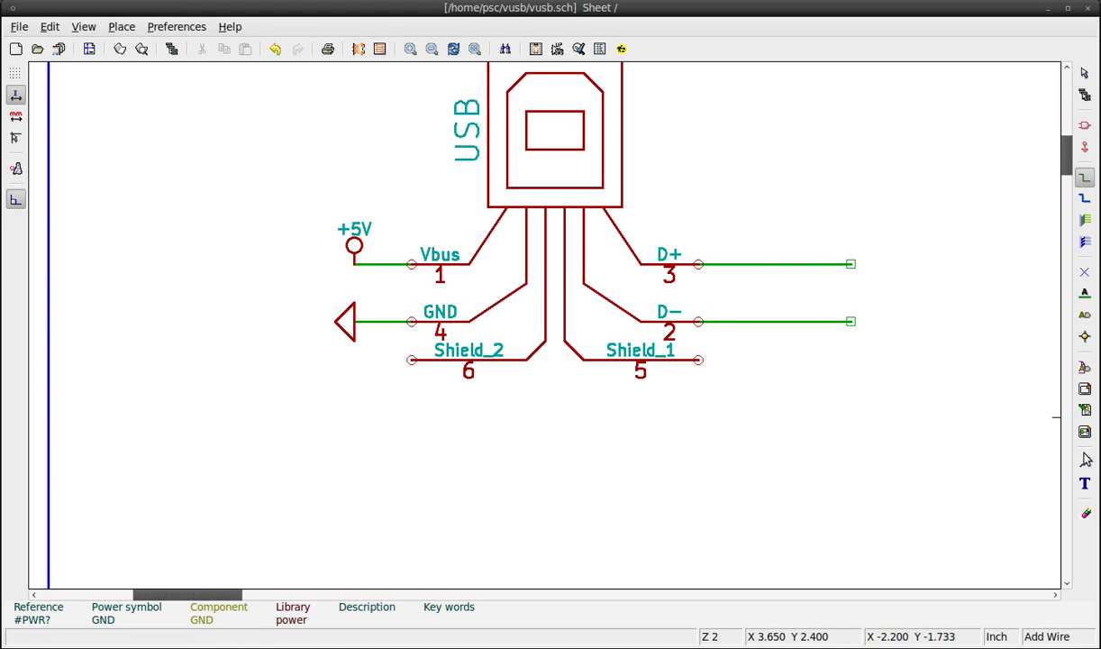
Add net labels D+ and D− on the two USB data wires.
{"action": "left_click", "coordinate": [1085, 295]}
{"action": "left_click", "coordinate": [755, 263]}
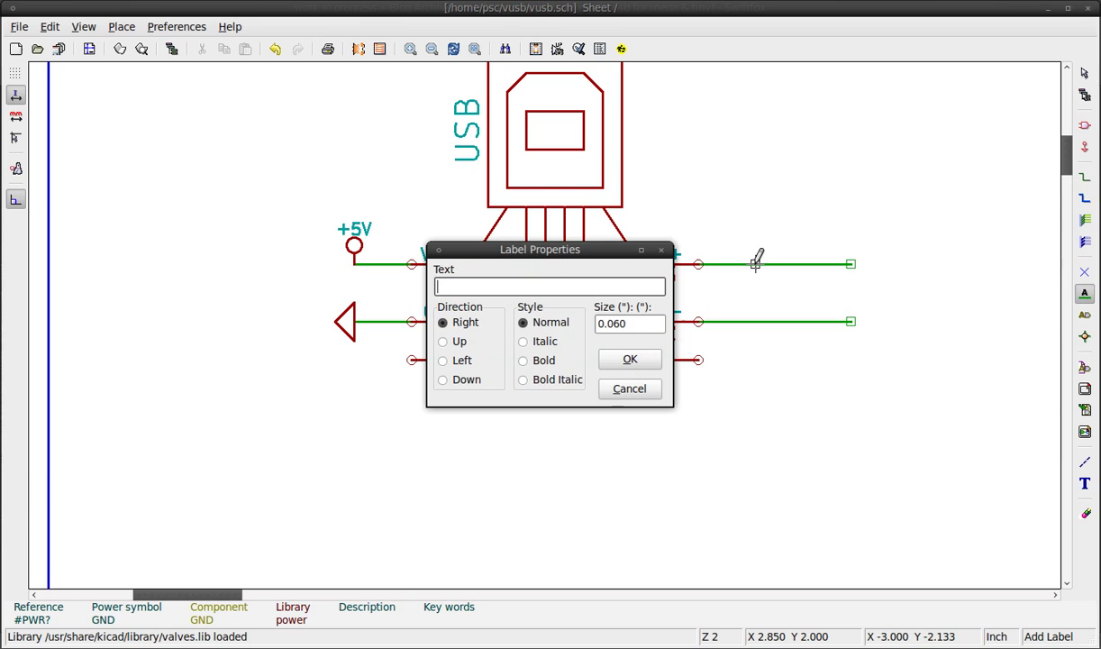
{"action": "type", "text": "D+"}
{"action": "key", "text": "Return"}
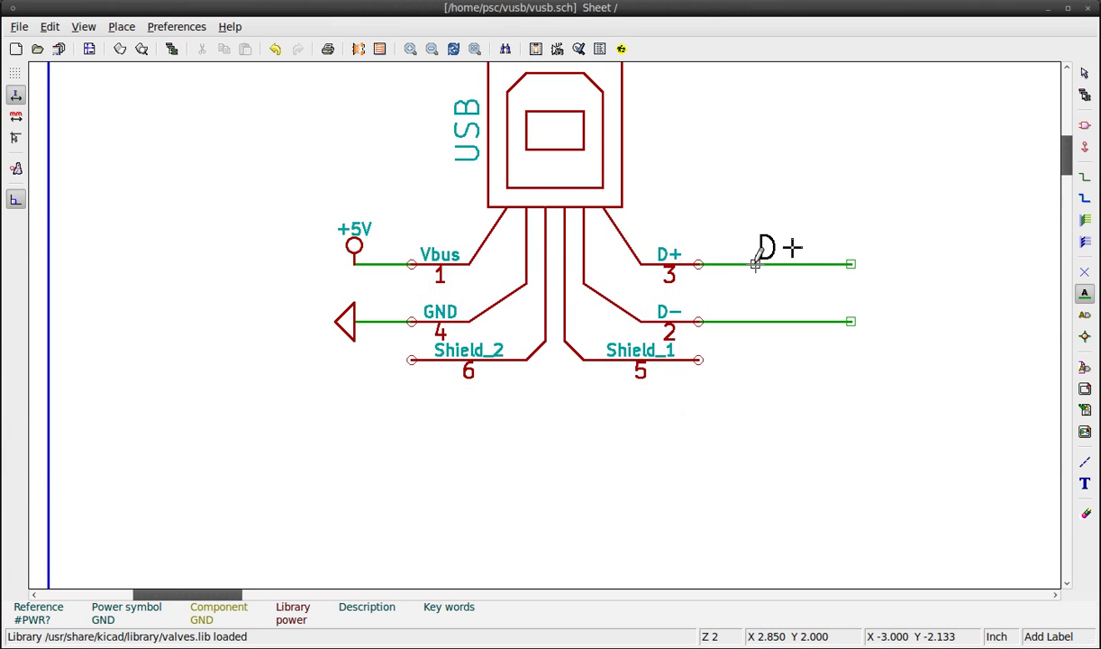
{"action": "left_click", "coordinate": [757, 263]}
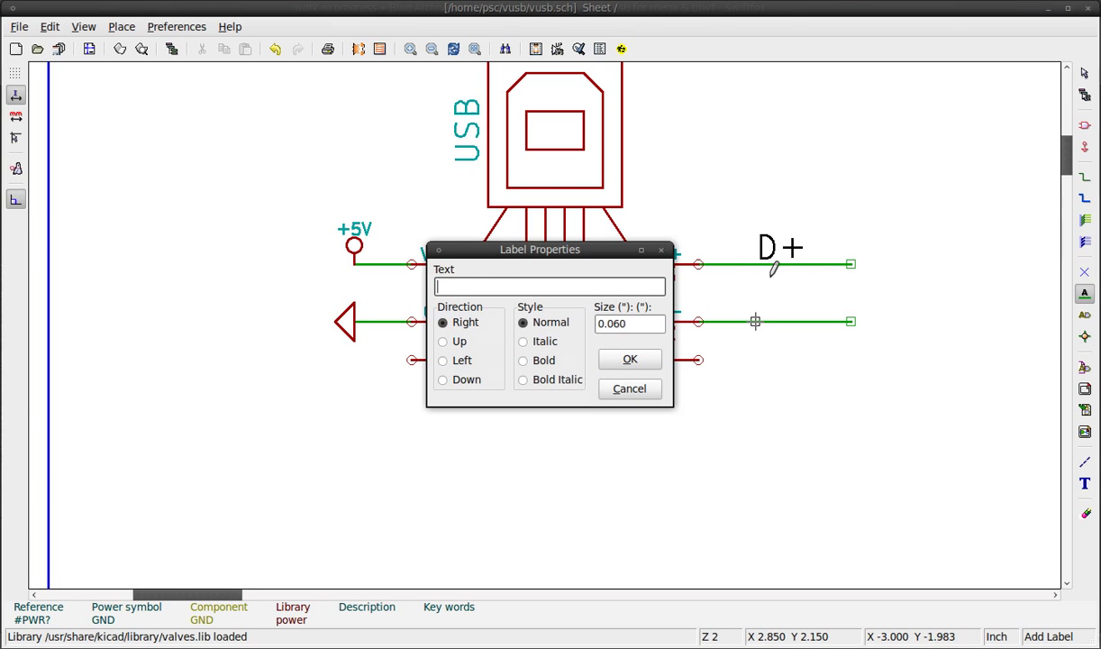
{"action": "key", "text": "Return"}
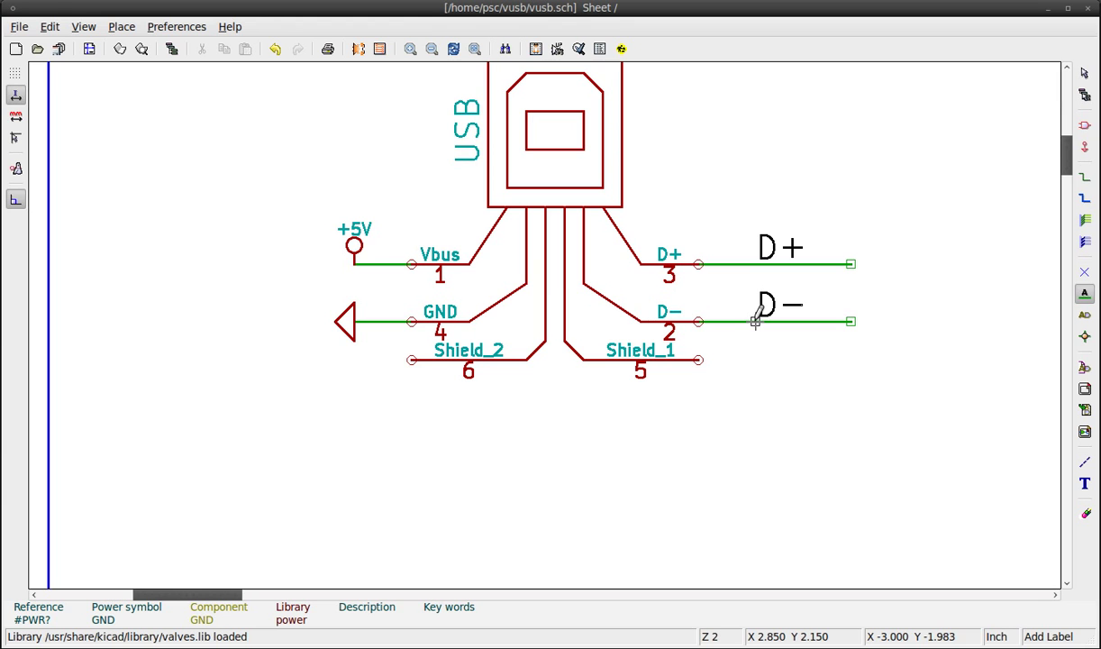
Place a GND symbol beneath the ATMEGA16-P's pins 11 and 31.
{"action": "scroll", "coordinate": [812, 226], "scroll_direction": "down", "scroll_amount": 4}
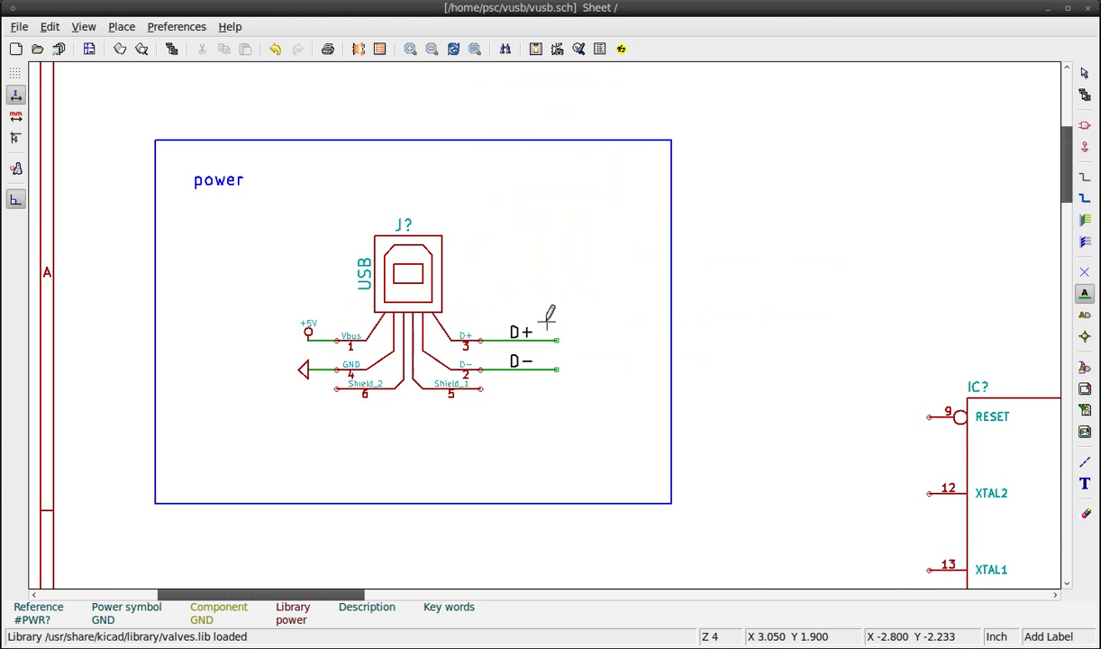
{"action": "key", "text": "F4"}
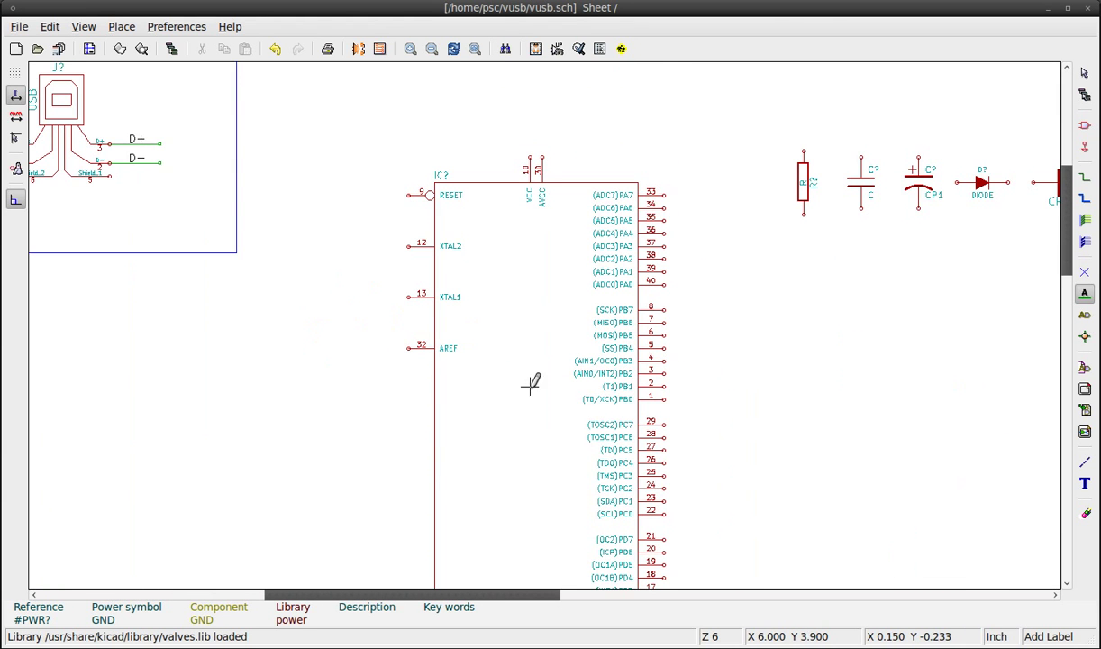
{"action": "key", "text": "F4"}
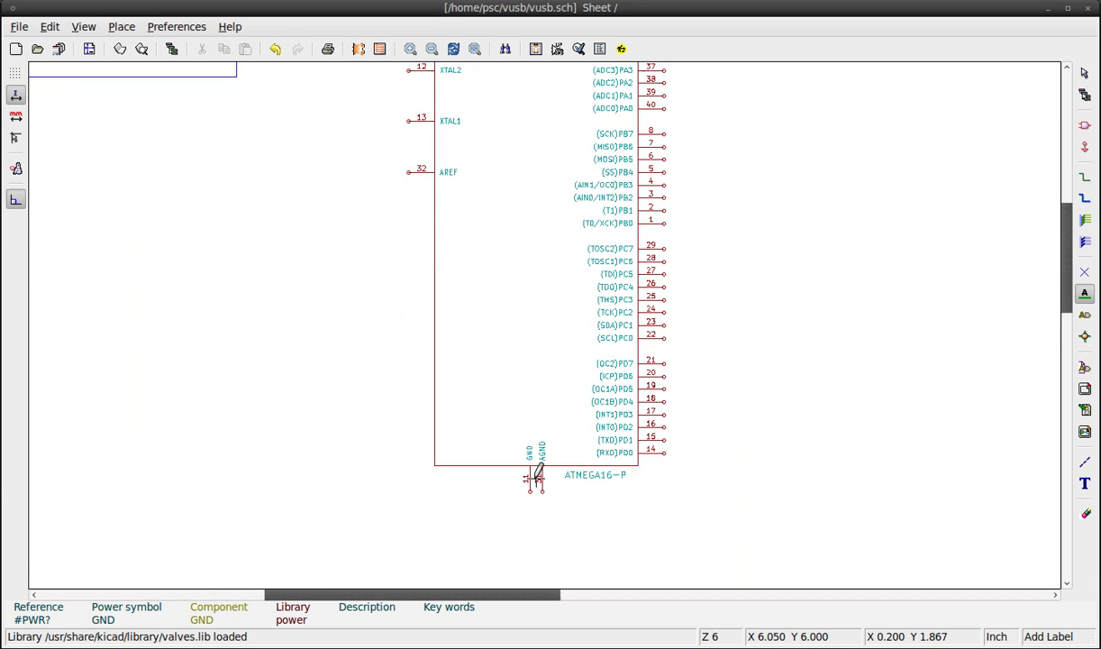
{"action": "key", "text": "F4"}
{"action": "key", "text": "F1"}
{"action": "key", "text": "F1"}
{"action": "key", "text": "F1"}
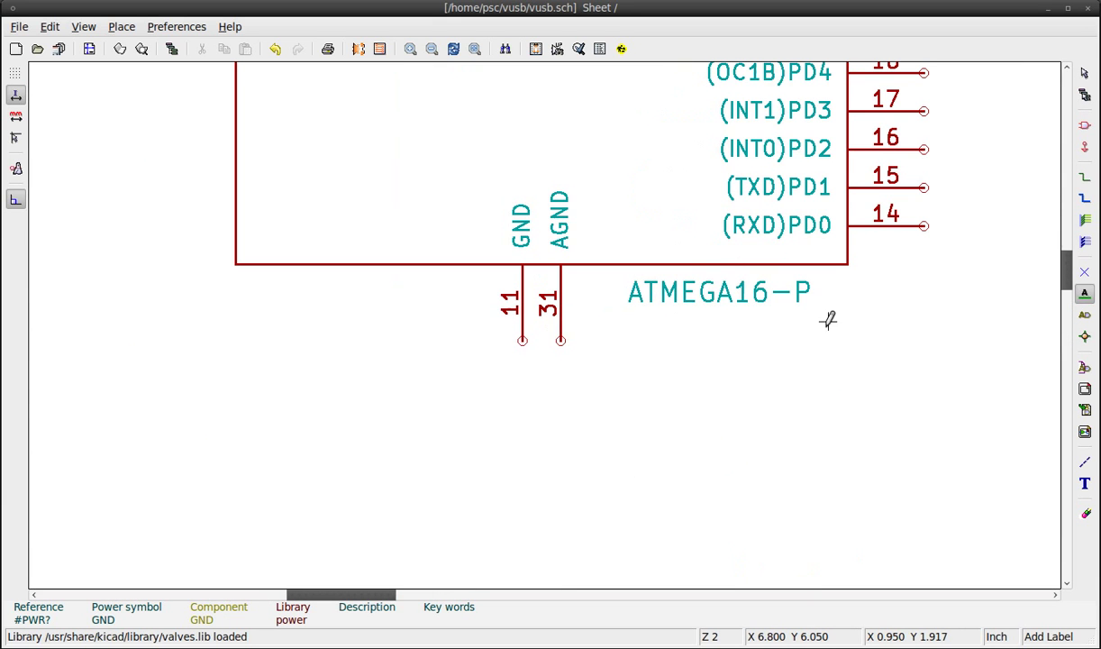
{"action": "key", "text": "a"}
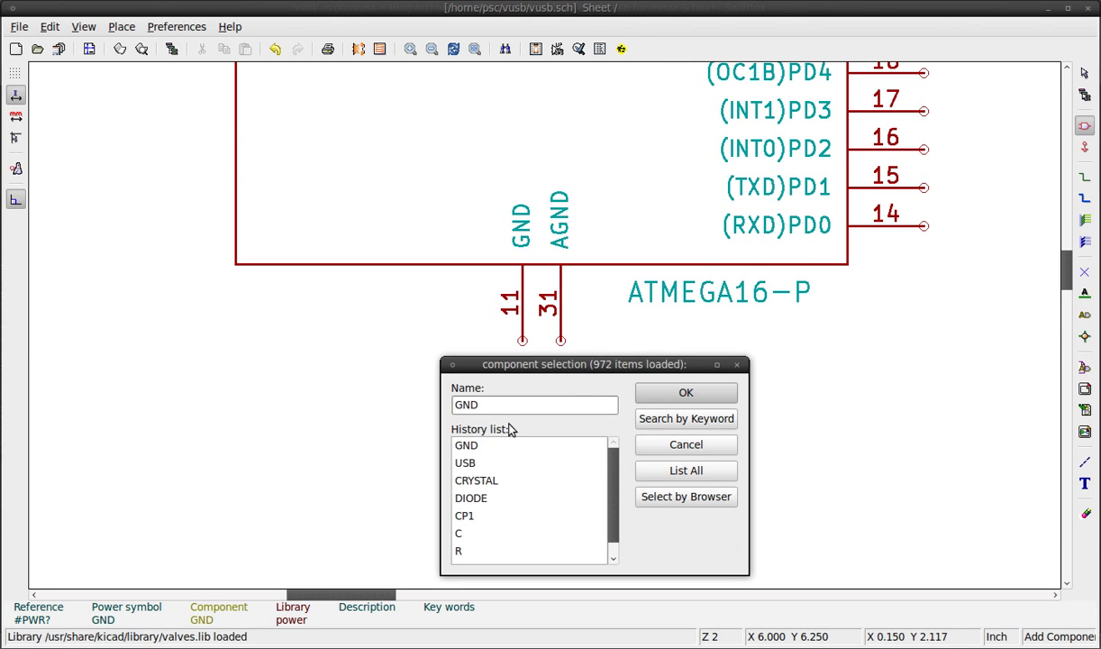
{"action": "left_click", "coordinate": [683, 391]}
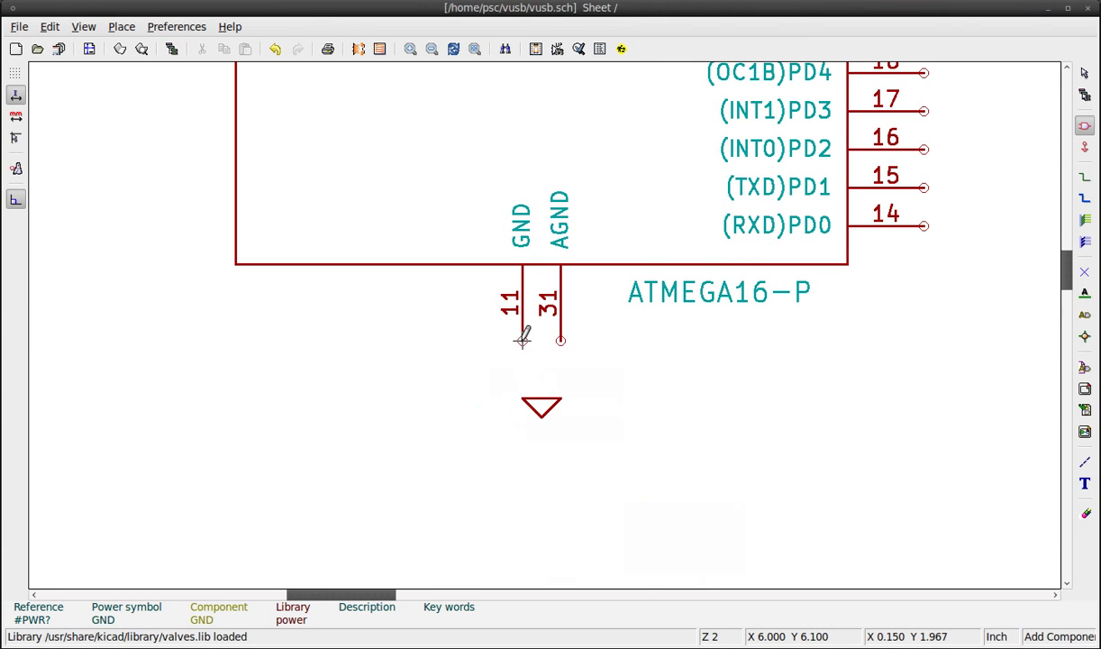
Wire GND pin 11 and AGND pin 31 to the ground symbol.
{"action": "key", "text": "w"}
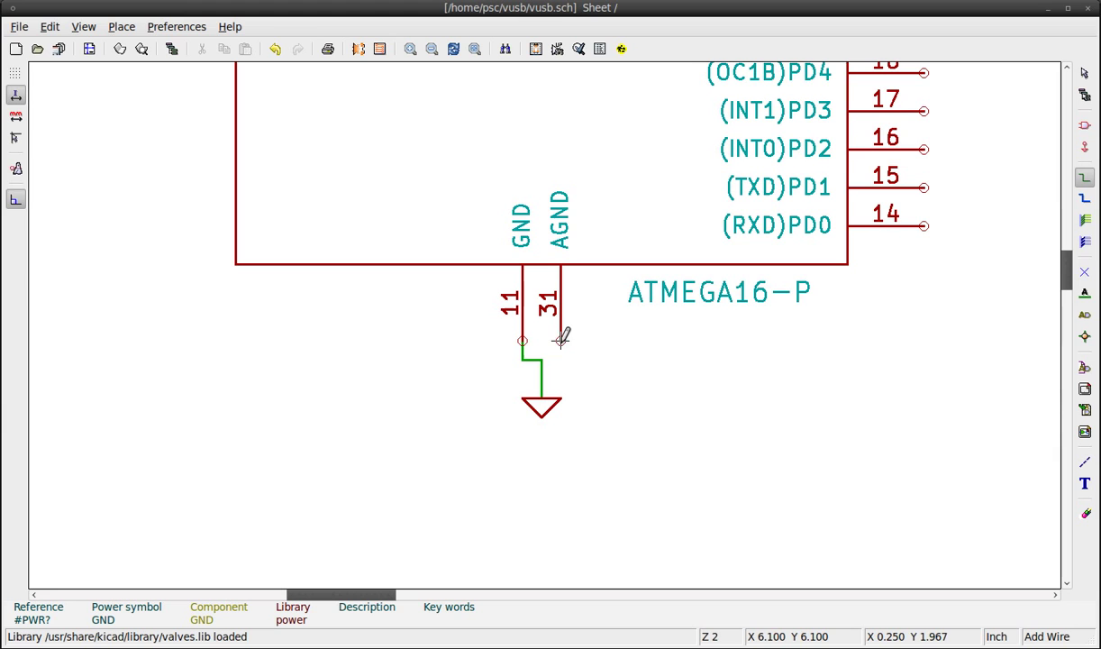
{"action": "left_click", "coordinate": [542, 359]}
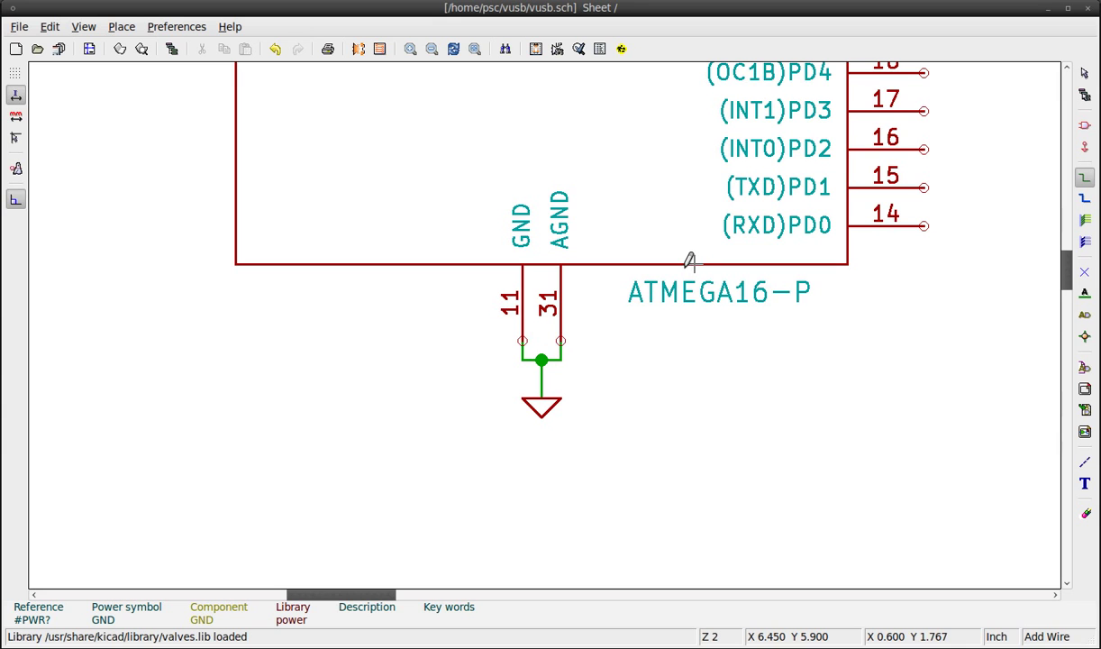
{"action": "left_click", "coordinate": [475, 48]}
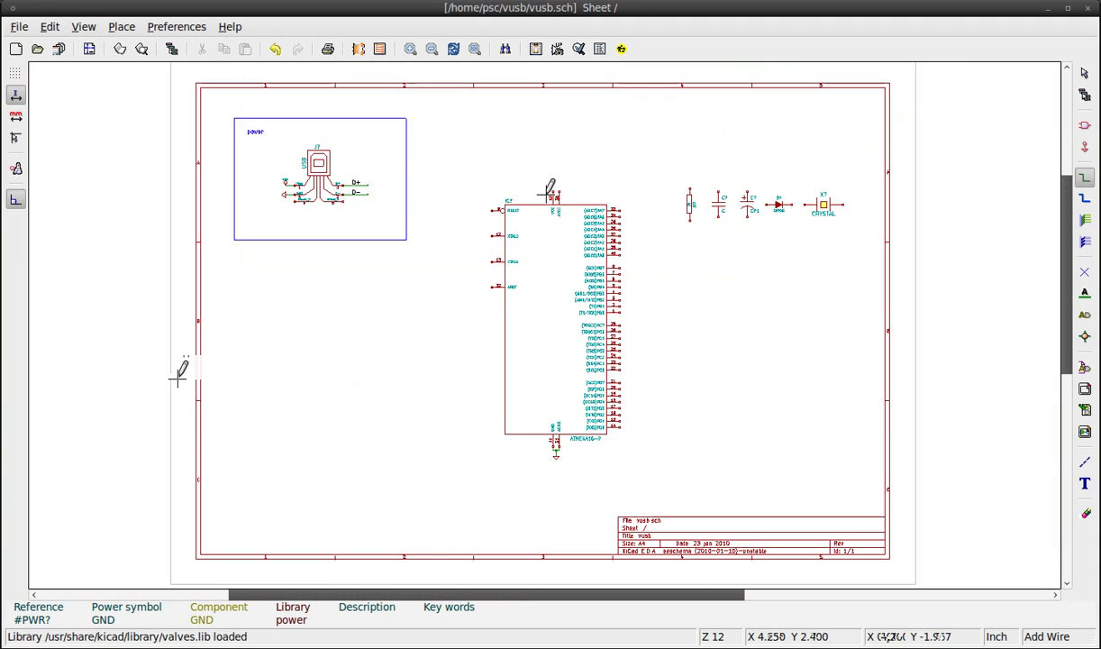
{"action": "scroll", "coordinate": [167, 374], "scroll_direction": "up", "scroll_amount": 4}
{"action": "key", "text": "a"}
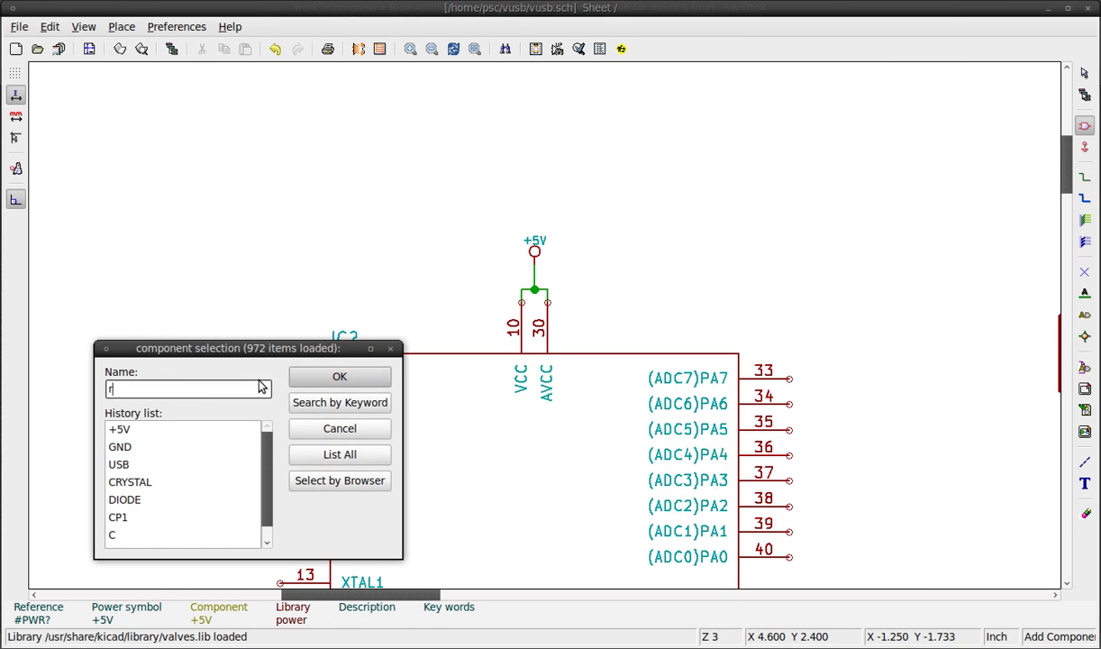
Place a horizontal resistor beside the ATMEGA16-P's RESET pin 9.
{"action": "key", "text": "Return"}
{"action": "key", "text": "r"}
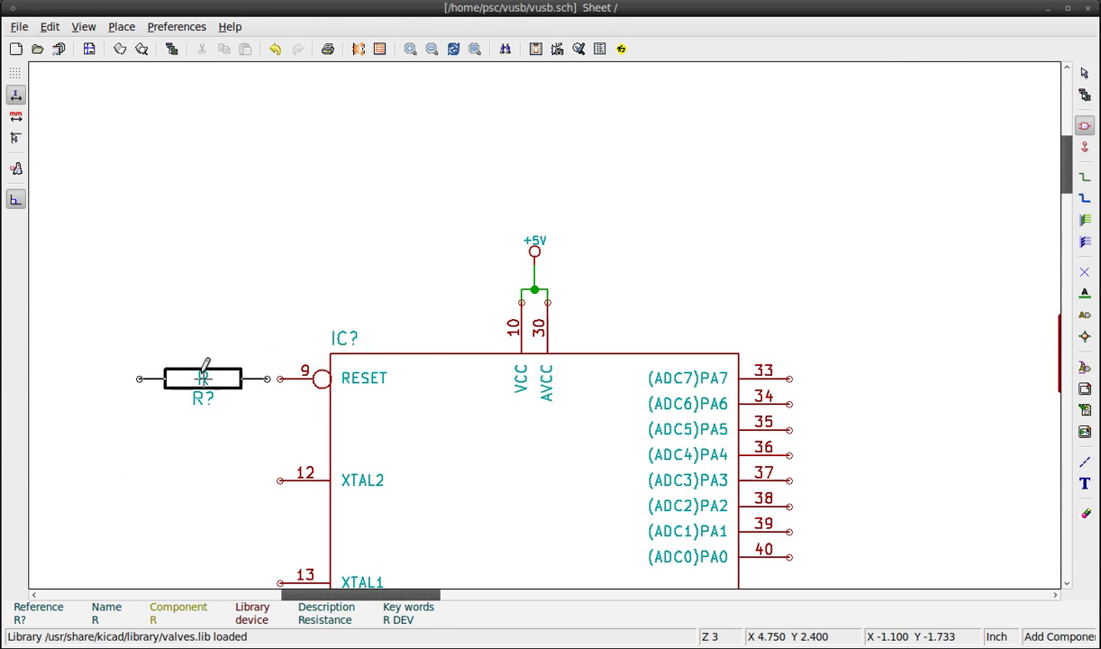
{"action": "left_click", "coordinate": [203, 377]}
Wire the resistor's free left end to the +5V supply node.
{"action": "key", "text": "w"}
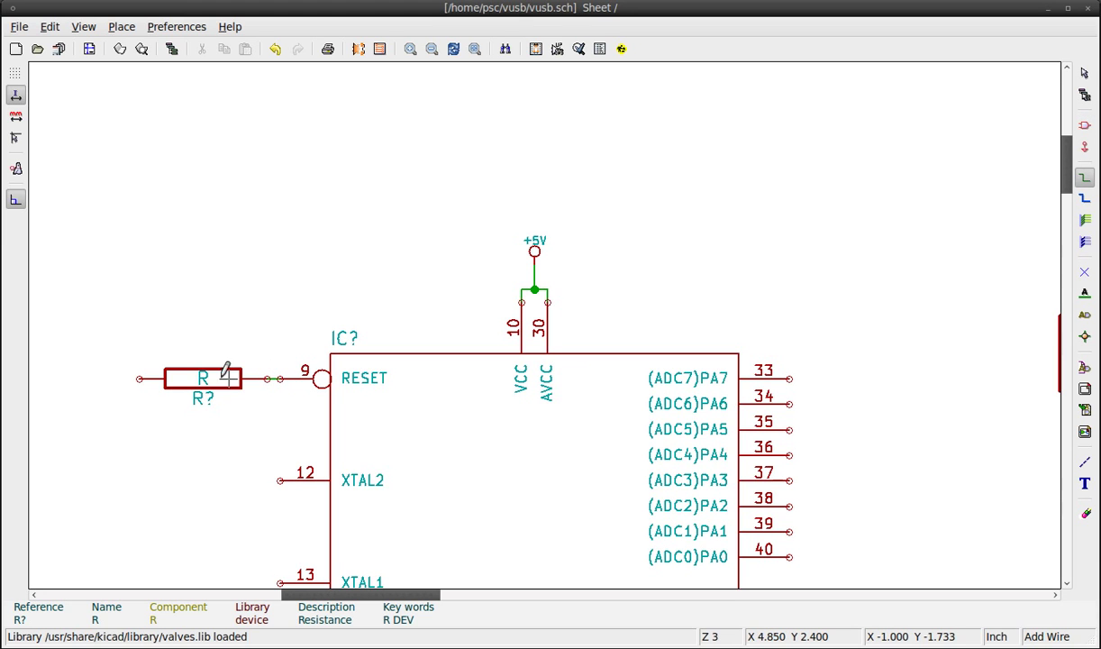
{"action": "left_click", "coordinate": [140, 378]}
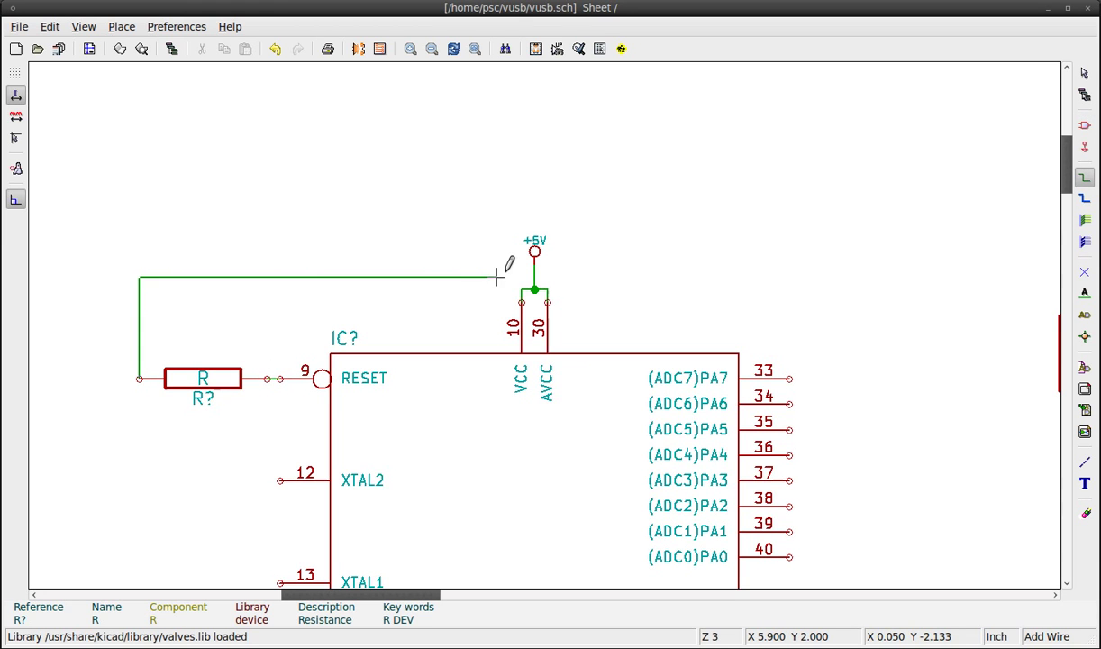
{"action": "left_click", "coordinate": [535, 276]}
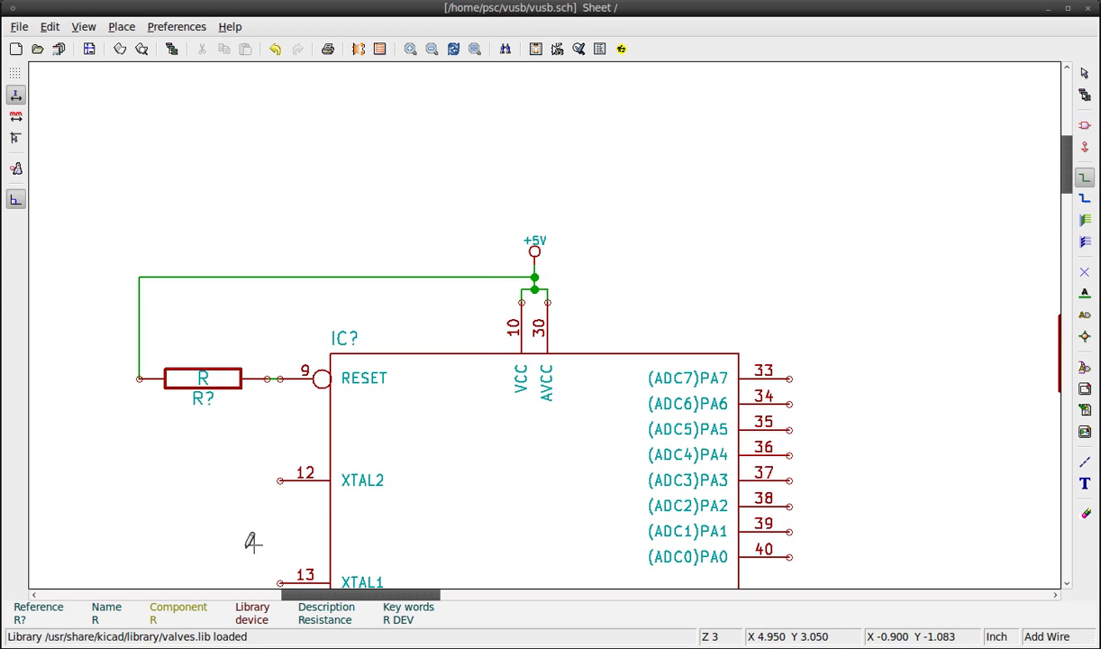
{"action": "scroll", "coordinate": [221, 518], "scroll_direction": "down", "scroll_amount": 1}
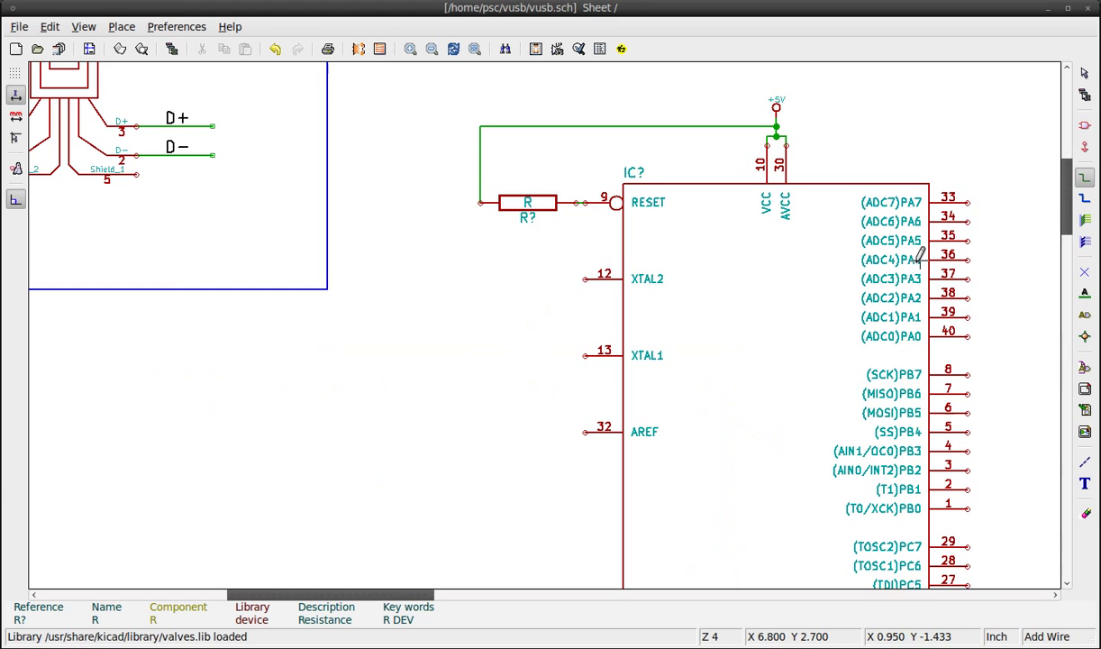
{"action": "scroll", "coordinate": [1003, 148], "scroll_direction": "down", "scroll_amount": 2}
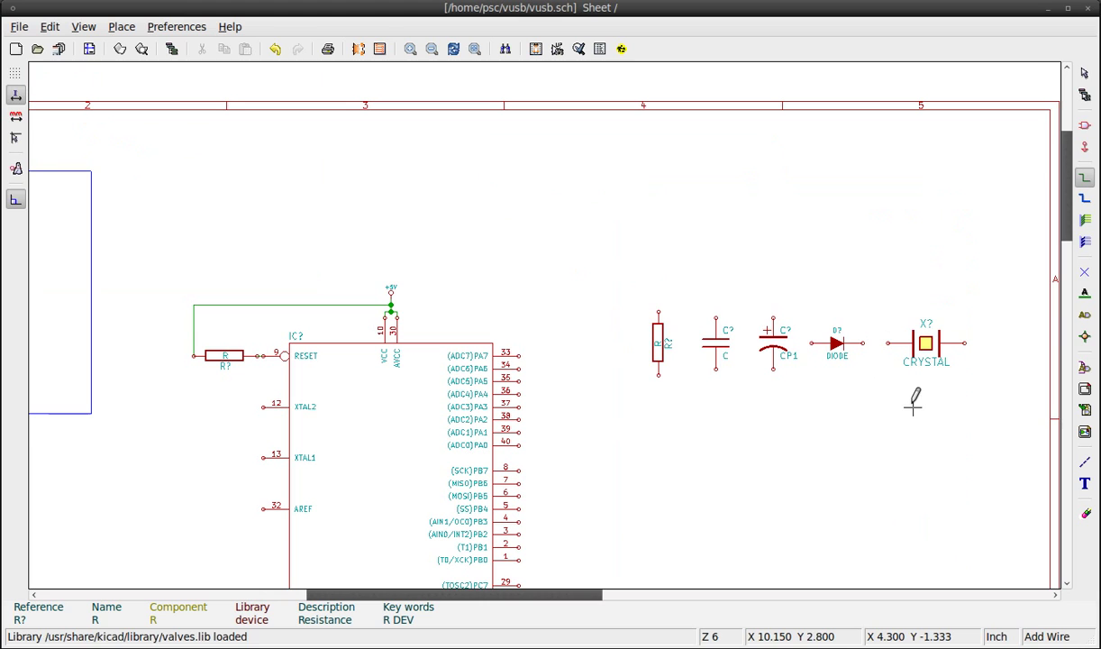
Block-move the row of loose parts higher and move the crystal left of the IC.
{"action": "key", "text": "Escape"}
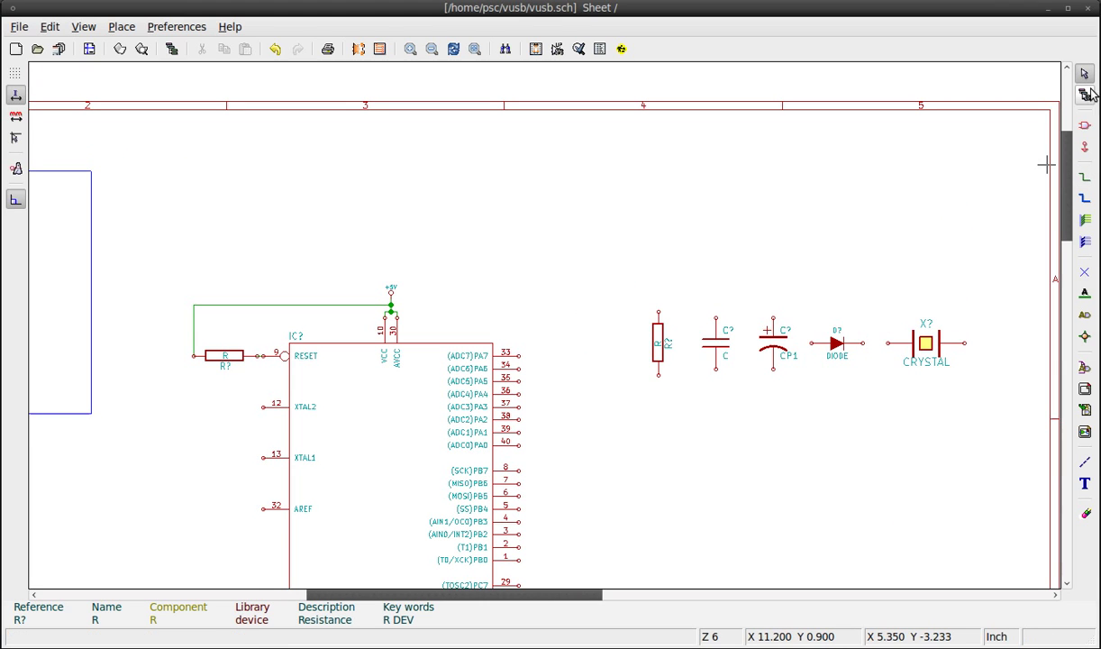
{"action": "left_click", "coordinate": [1084, 125]}
{"action": "left_click", "coordinate": [1084, 75]}
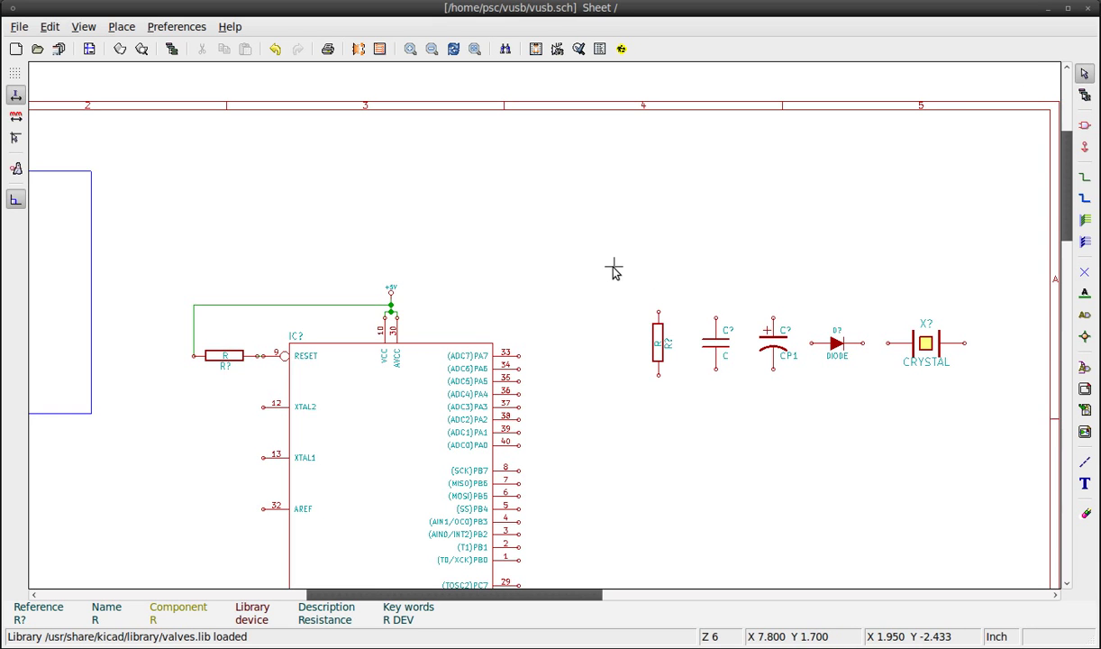
{"action": "left_click_drag", "start_coordinate": [615, 267], "coordinate": [977, 406]}
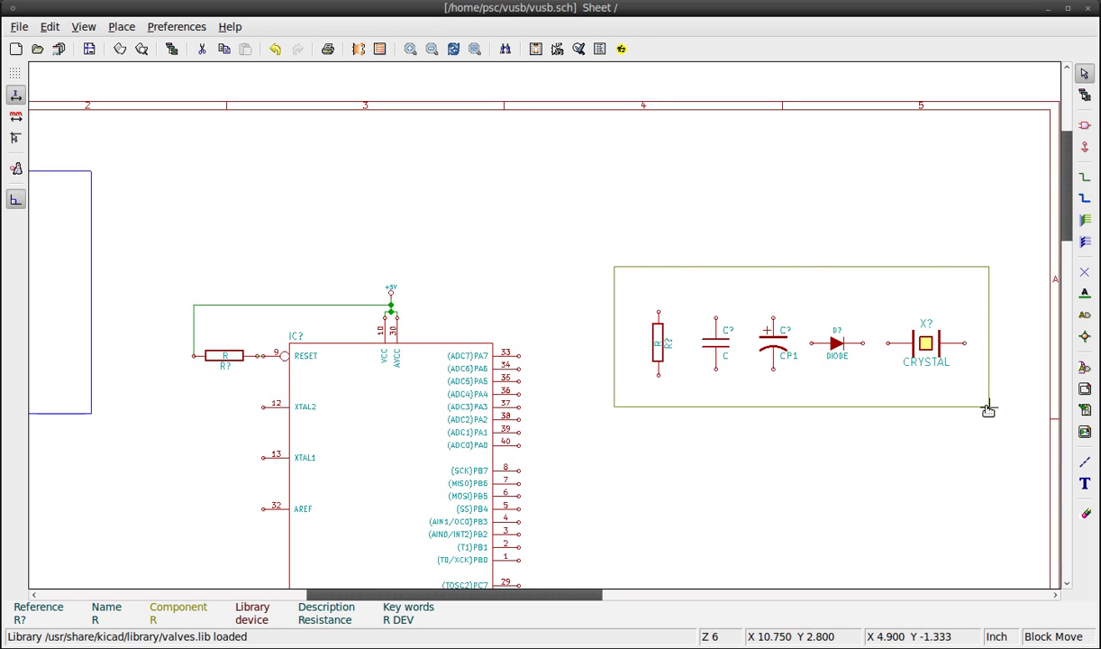
{"action": "right_click", "coordinate": [946, 381]}
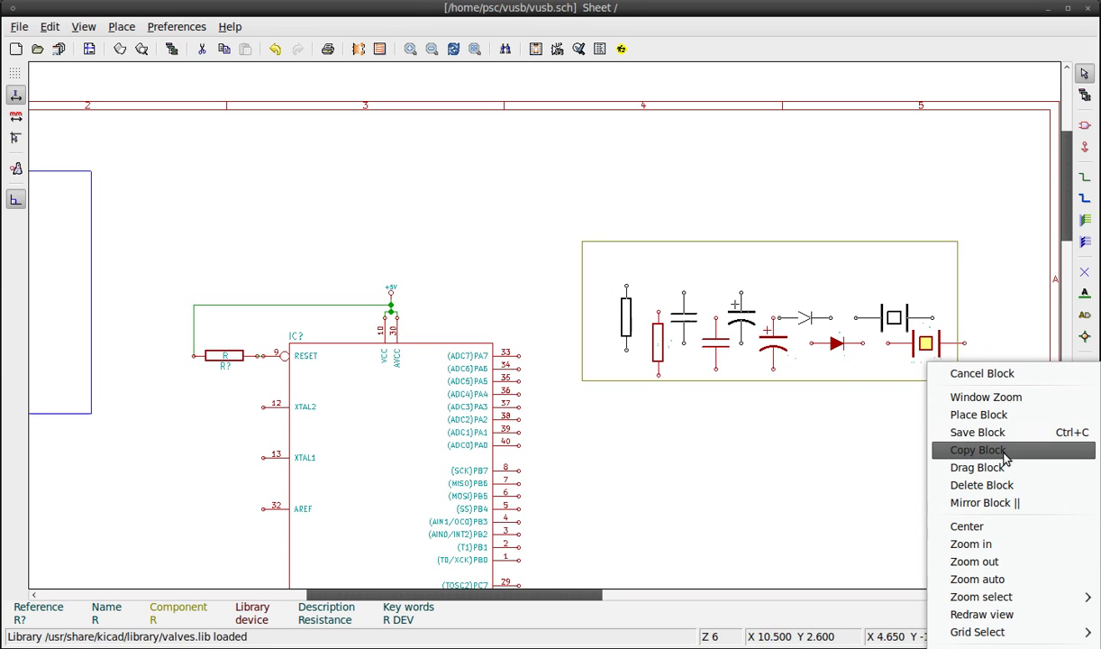
{"action": "left_click", "coordinate": [905, 450]}
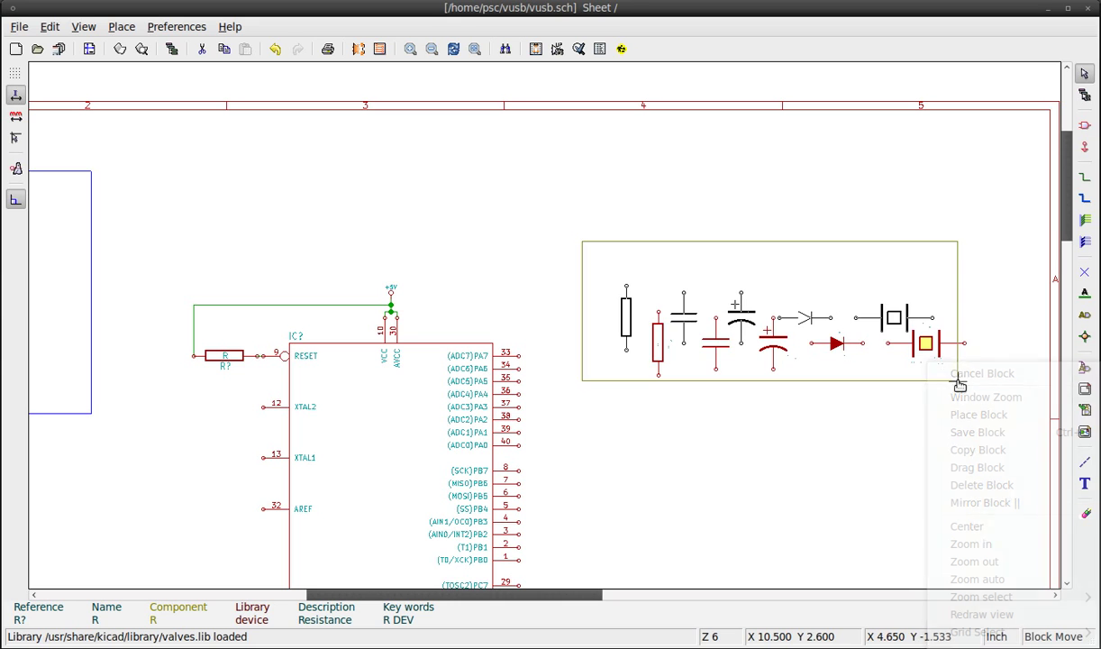
{"action": "left_click", "coordinate": [953, 326]}
{"action": "left_click_drag", "start_coordinate": [961, 318], "coordinate": [838, 219]}
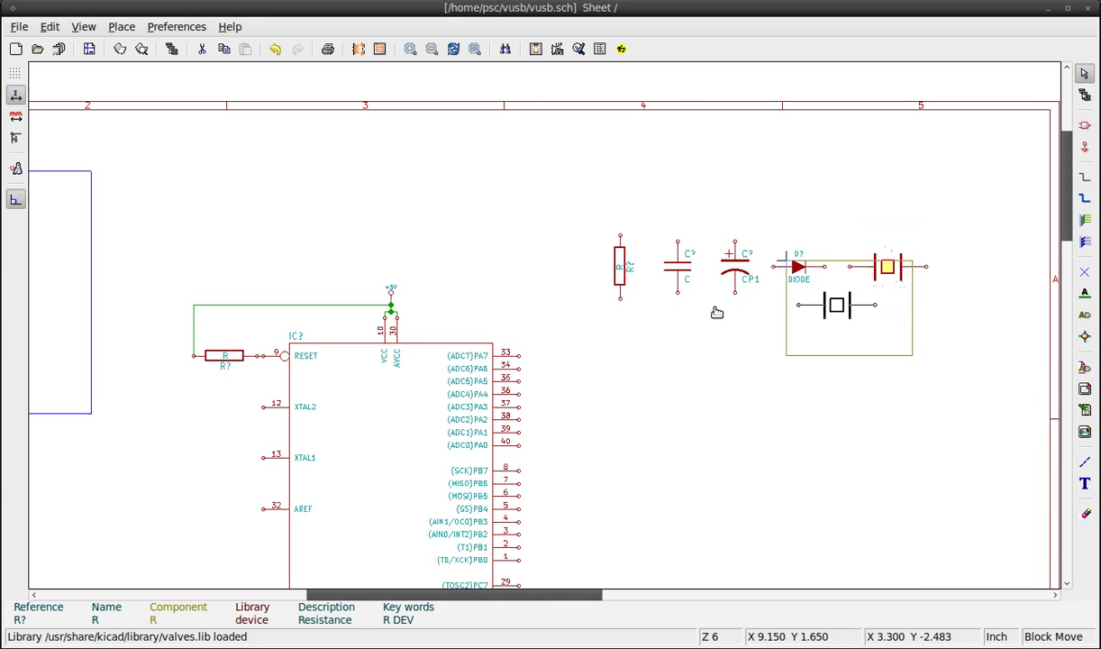
{"action": "left_click", "coordinate": [114, 400]}
Rotate the crystal upright and move it beside the XTAL2 and XTAL1 pins.
{"action": "double_click", "coordinate": [170, 448]}
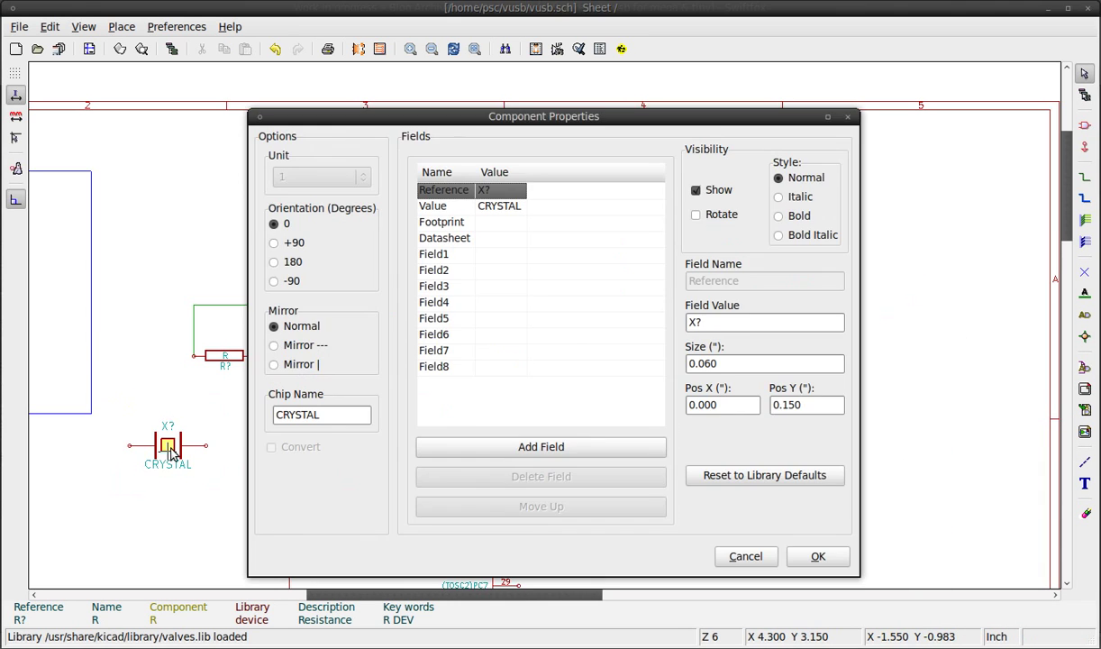
{"action": "left_click", "coordinate": [745, 556]}
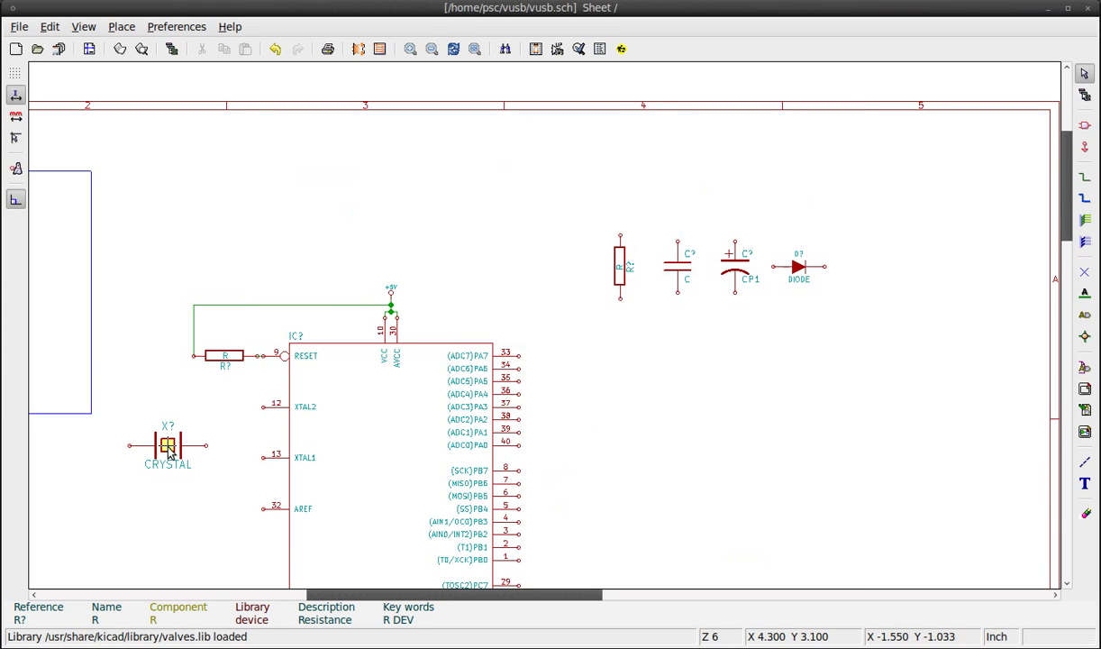
{"action": "key", "text": "r"}
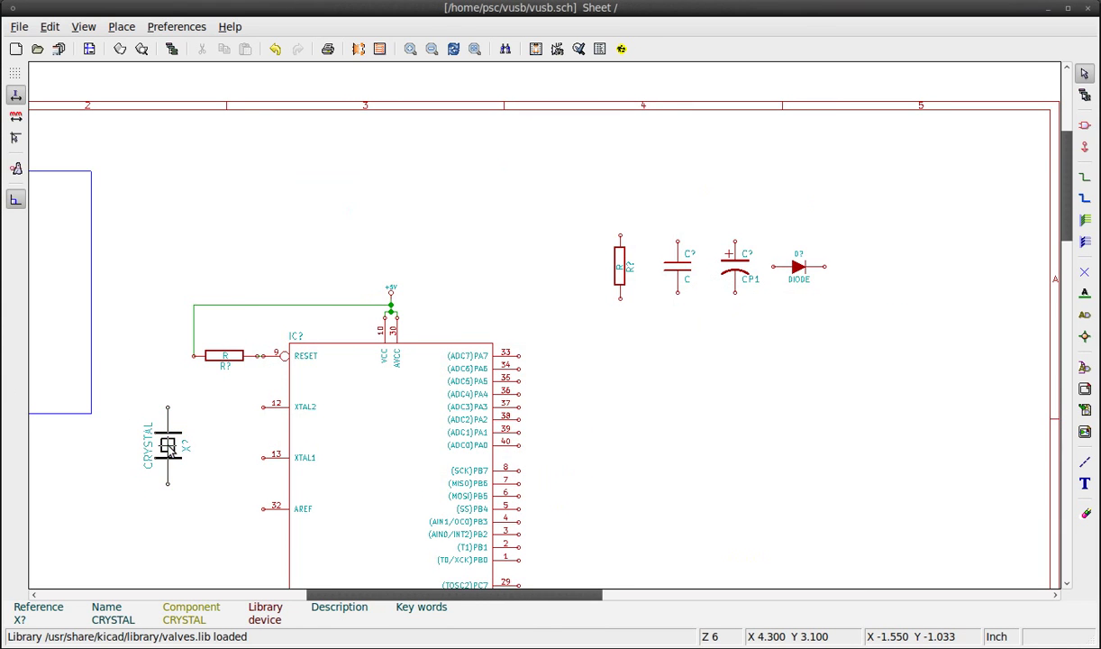
{"action": "key", "text": "m"}
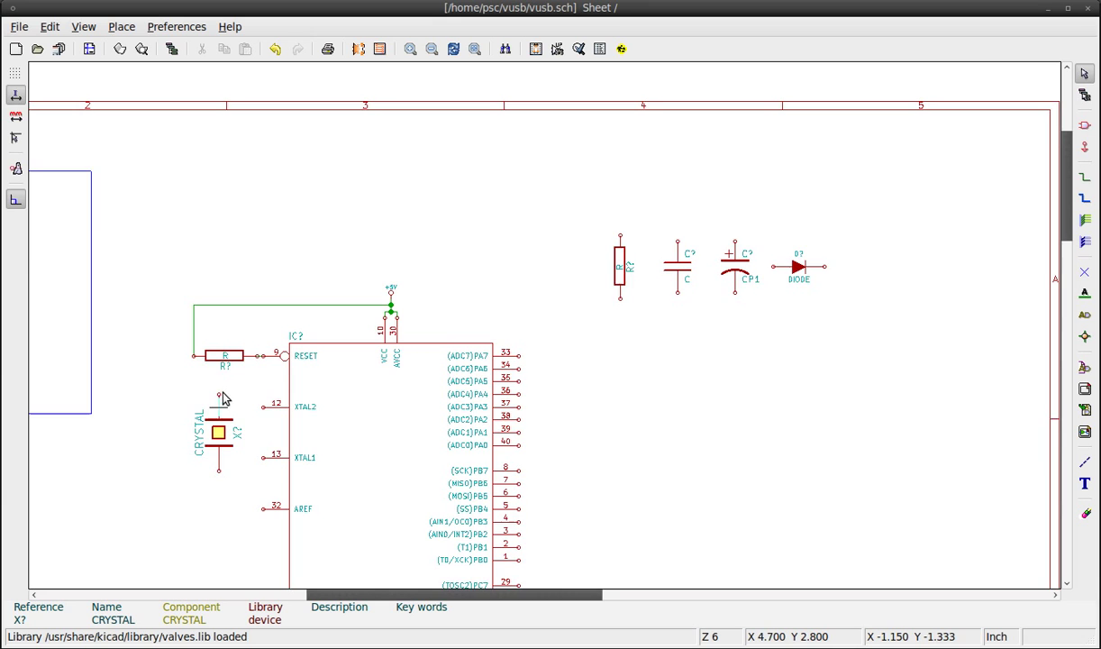
{"action": "left_click", "coordinate": [224, 399]}
{"action": "scroll", "coordinate": [216, 356], "scroll_direction": "up", "scroll_amount": 1}
{"action": "scroll", "coordinate": [540, 298], "scroll_direction": "up", "scroll_amount": 4}
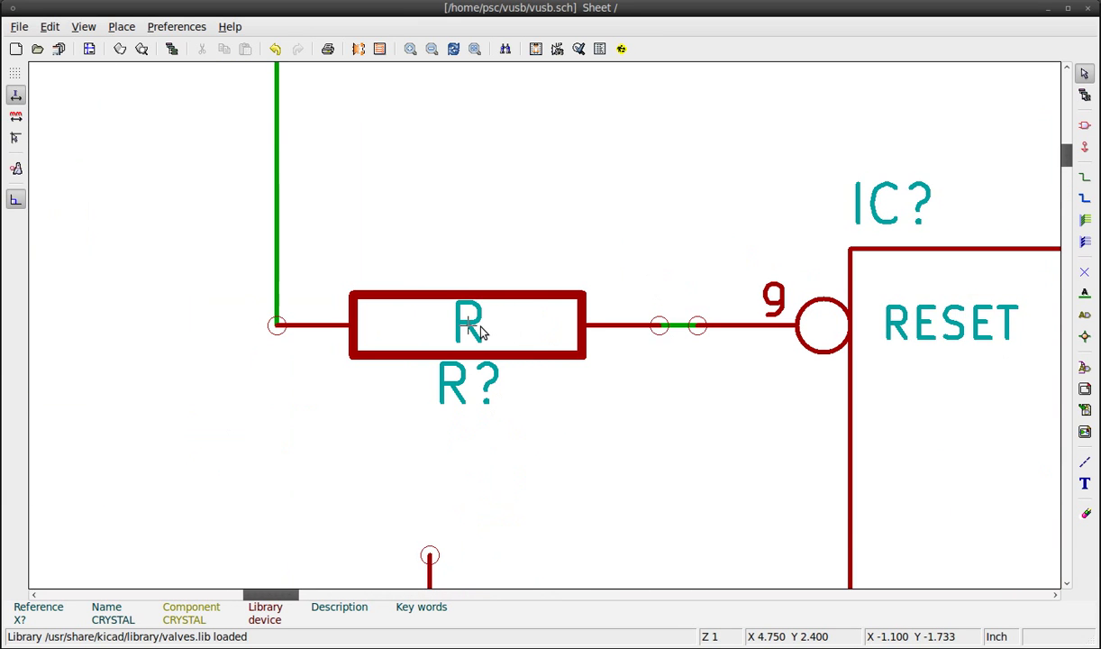
Move the resistor's R? reference text below the resistor.
{"action": "key", "text": "m"}
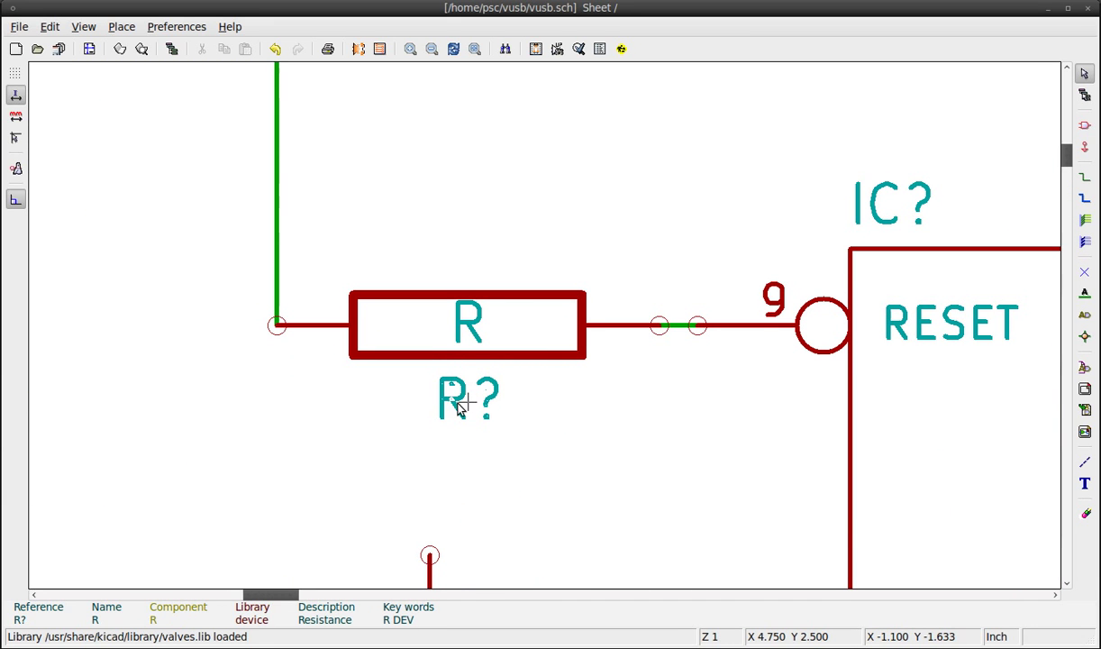
{"action": "left_click", "coordinate": [475, 412]}
{"action": "scroll", "coordinate": [509, 455], "scroll_direction": "down", "scroll_amount": 2}
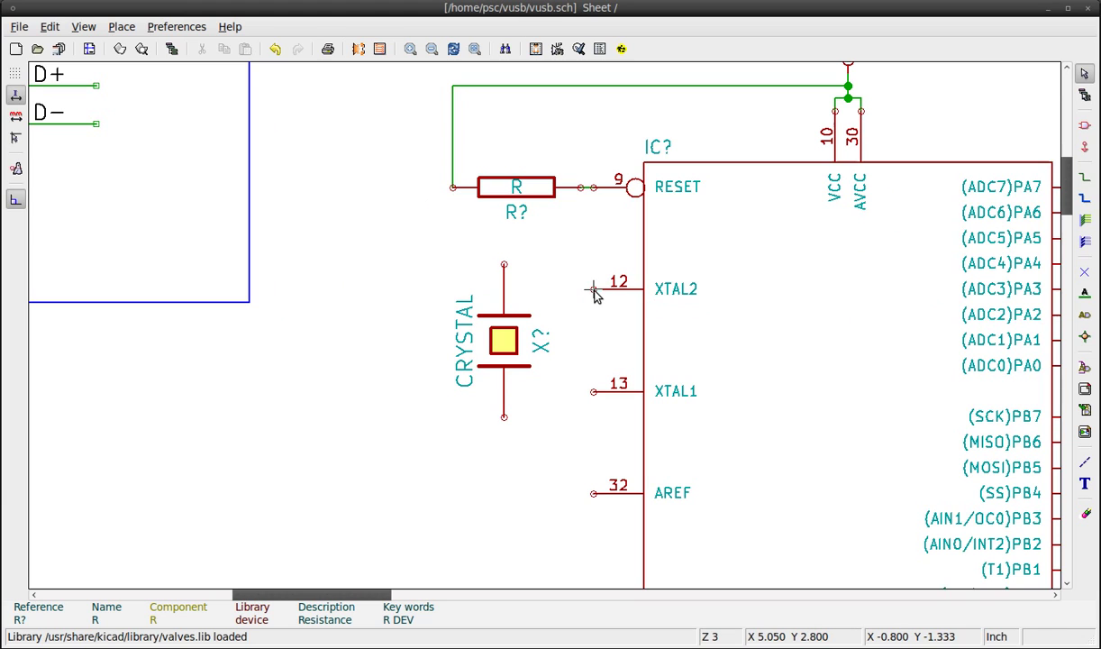
Draw wires from the XTAL2 and XTAL1 pins ending loose left of the crystal.
{"action": "key", "text": "w"}
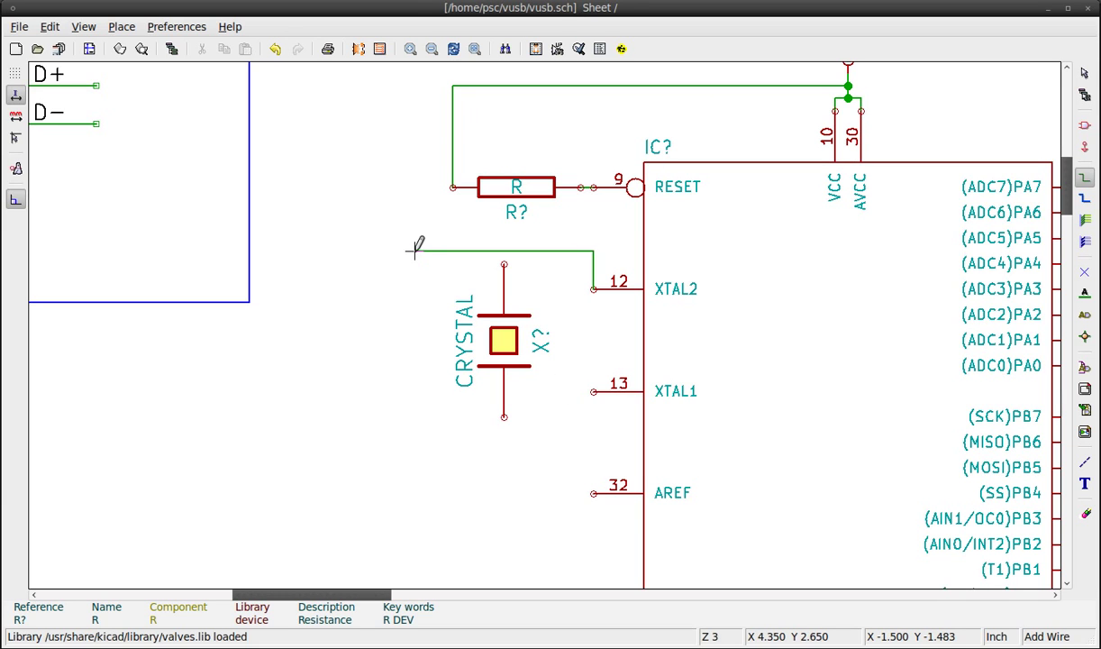
{"action": "double_click", "coordinate": [415, 250]}
{"action": "left_click", "coordinate": [593, 391]}
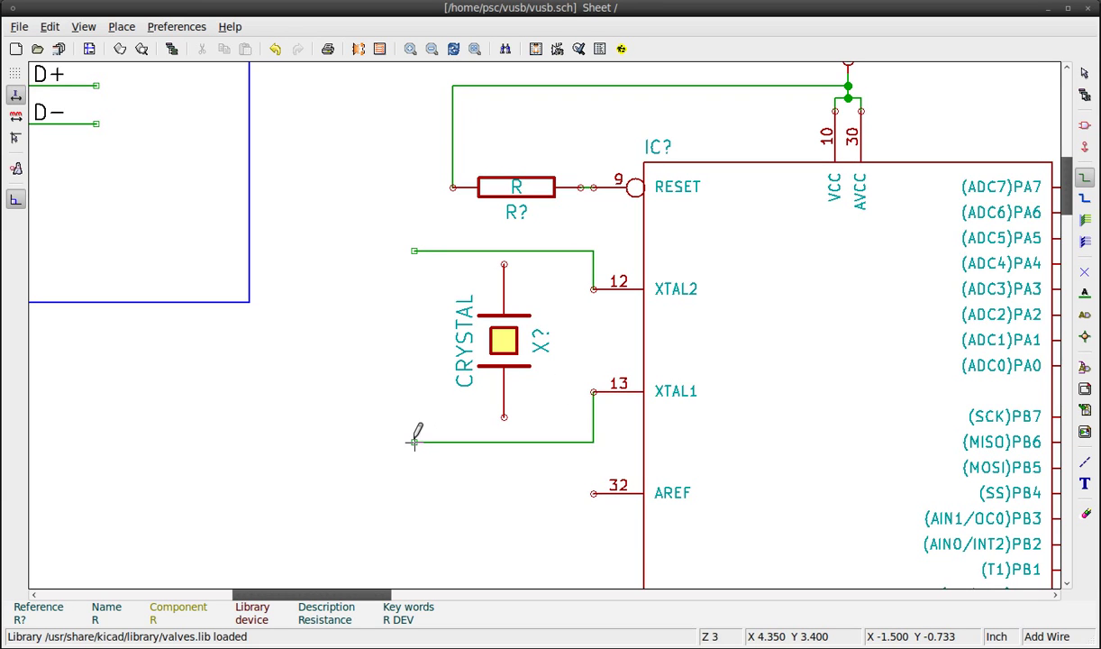
{"action": "double_click", "coordinate": [414, 441]}
Place a polarised CP1 capacitor from history, then delete it.
{"action": "key", "text": "a"}
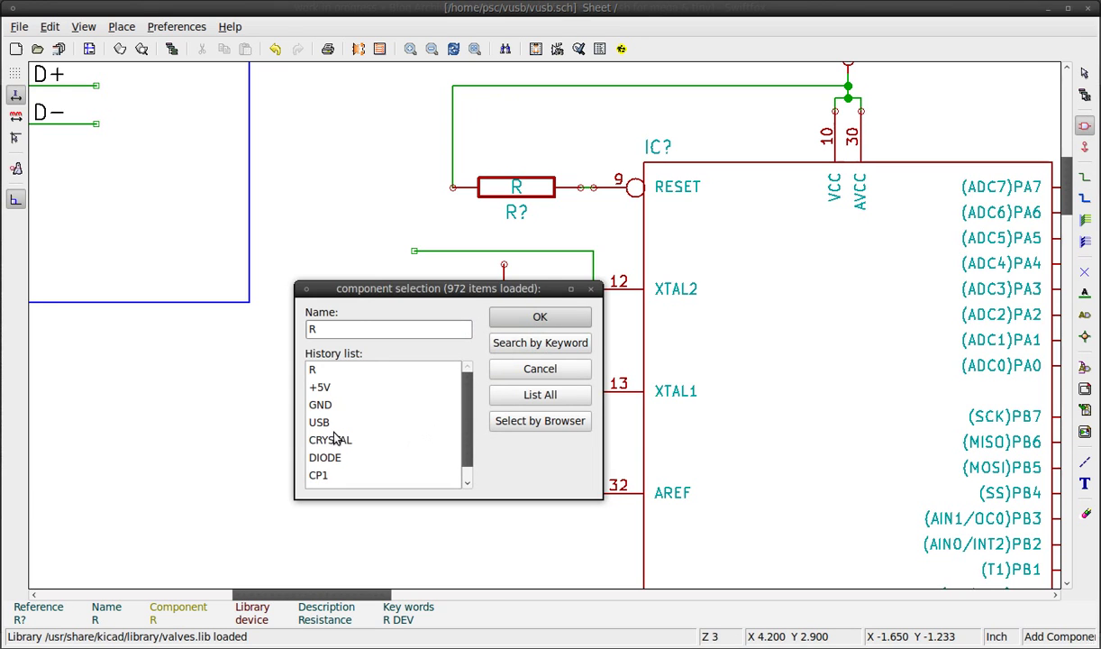
{"action": "double_click", "coordinate": [318, 475]}
{"action": "left_click", "coordinate": [417, 261]}
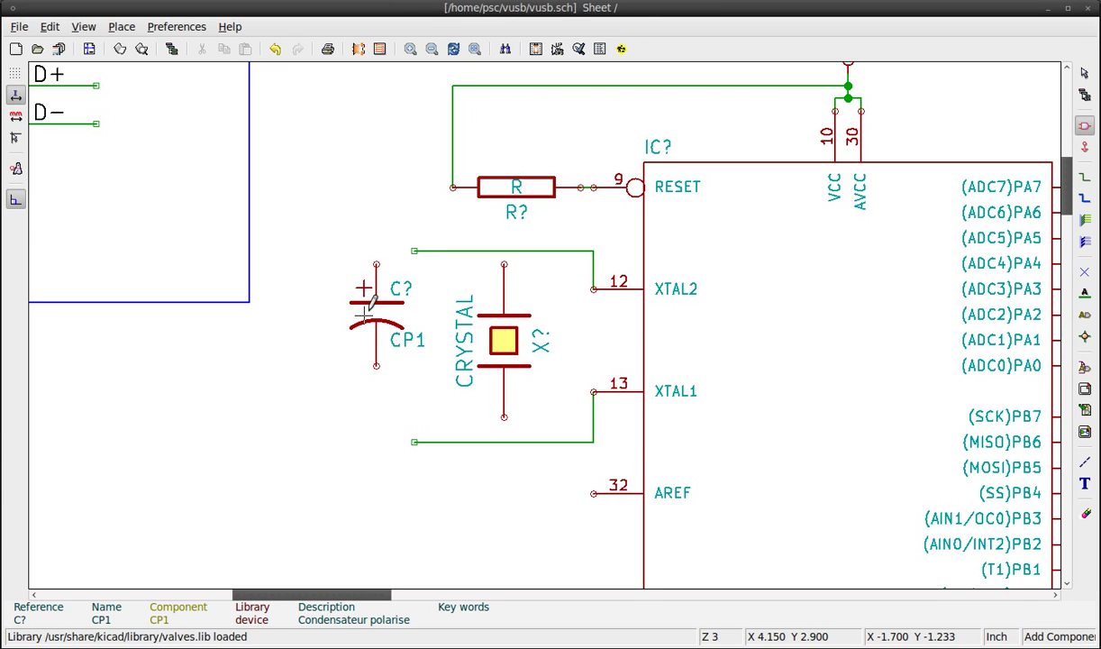
{"action": "left_click", "coordinate": [1085, 517]}
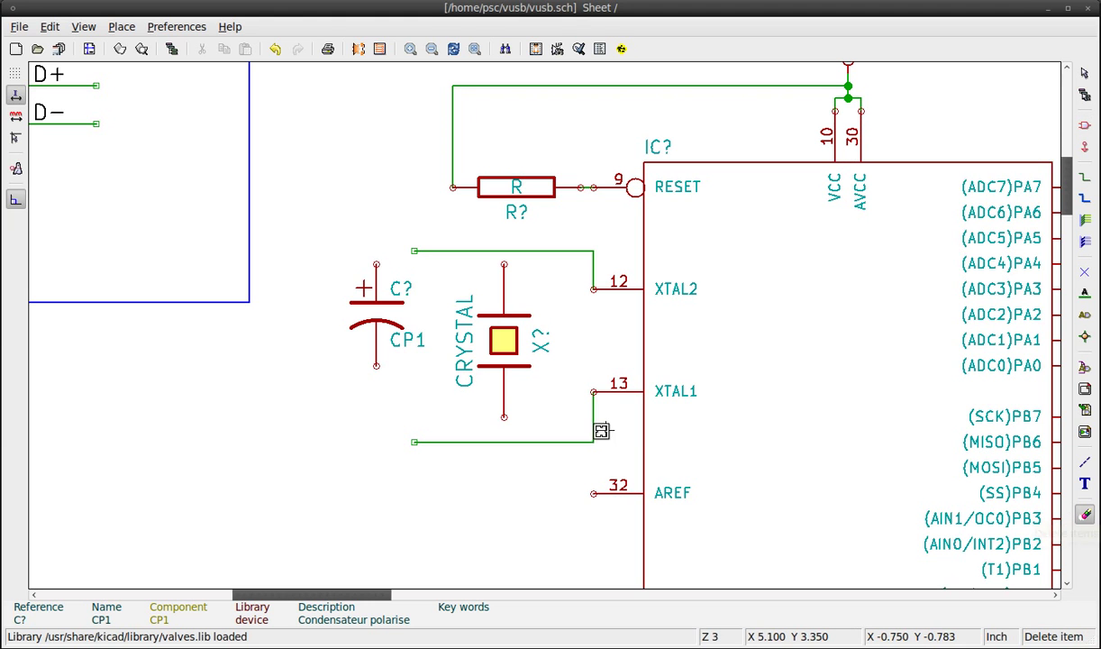
{"action": "left_click", "coordinate": [374, 313]}
Add plain C capacitors, rotated horizontal, on the XTAL2 and XTAL1 wires.
{"action": "type", "text": "ac"}
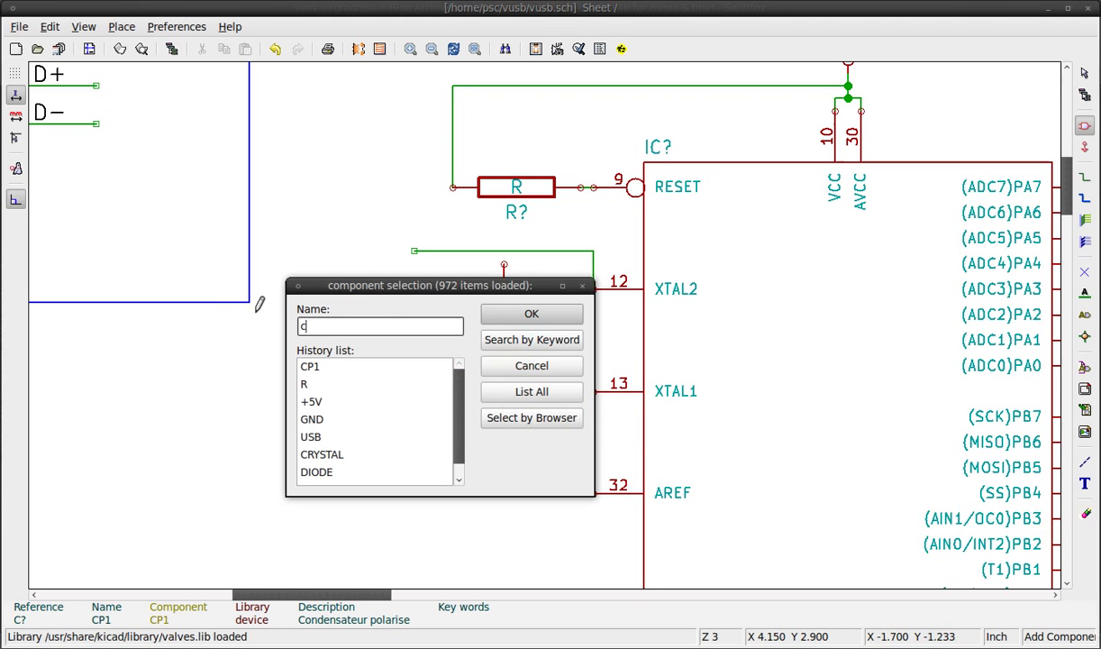
{"action": "left_click", "coordinate": [551, 313]}
{"action": "key", "text": "r"}
{"action": "left_click", "coordinate": [351, 250]}
{"action": "key", "text": "Insert"}
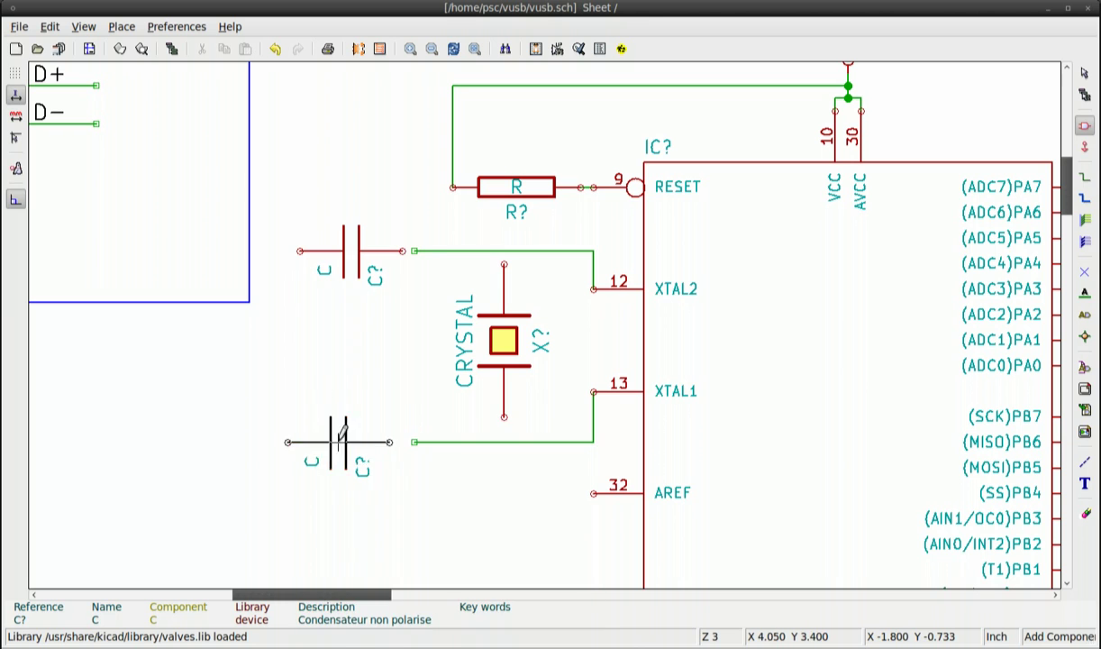
Wire the crystal's top pin and put a GND symbol on the capacitors' joining wire.
{"action": "key", "text": "w"}
{"action": "double_click", "coordinate": [504, 264]}
{"action": "type", "text": "aGND"}
{"action": "key", "text": "Return"}
{"action": "left_click", "coordinate": [299, 341]}
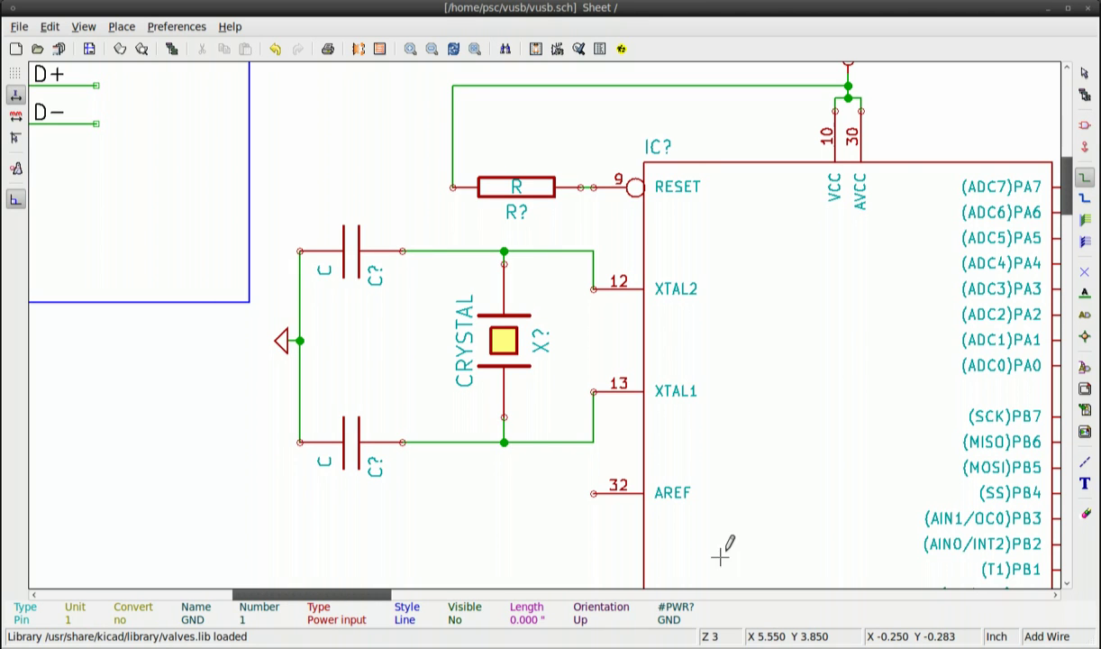
{"action": "left_click", "coordinate": [723, 556]}
Place a capacitor C on the AREF pin 32 line, undoing a misplaced one first.
{"action": "double_click", "coordinate": [443, 536]}
{"action": "left_click", "coordinate": [506, 492]}
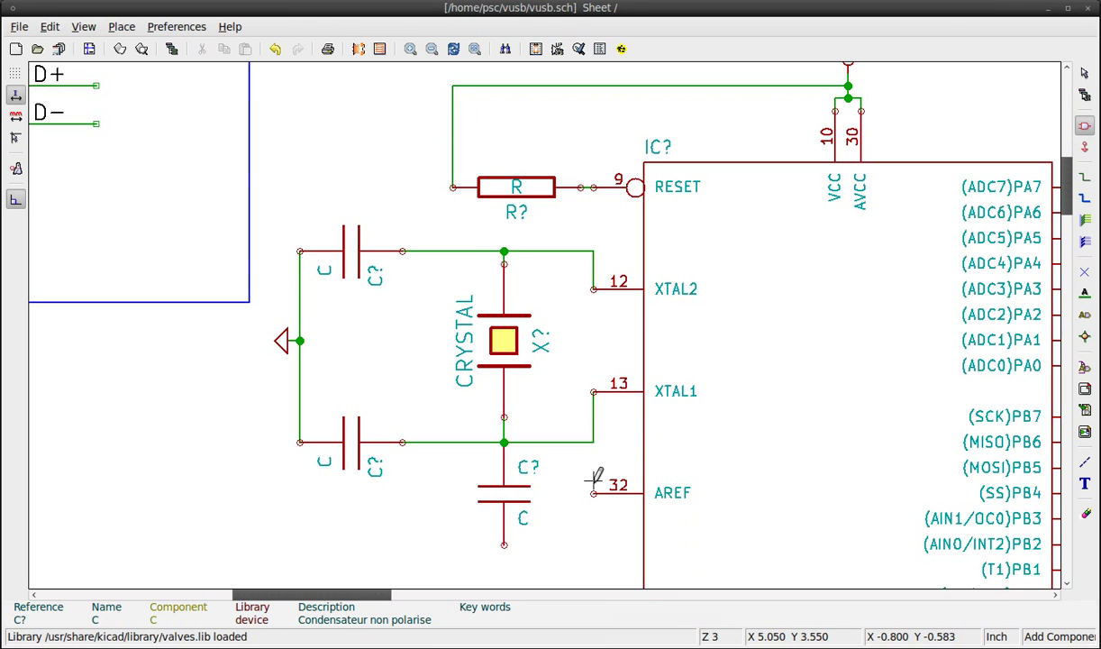
{"action": "key", "text": "ctrl+z"}
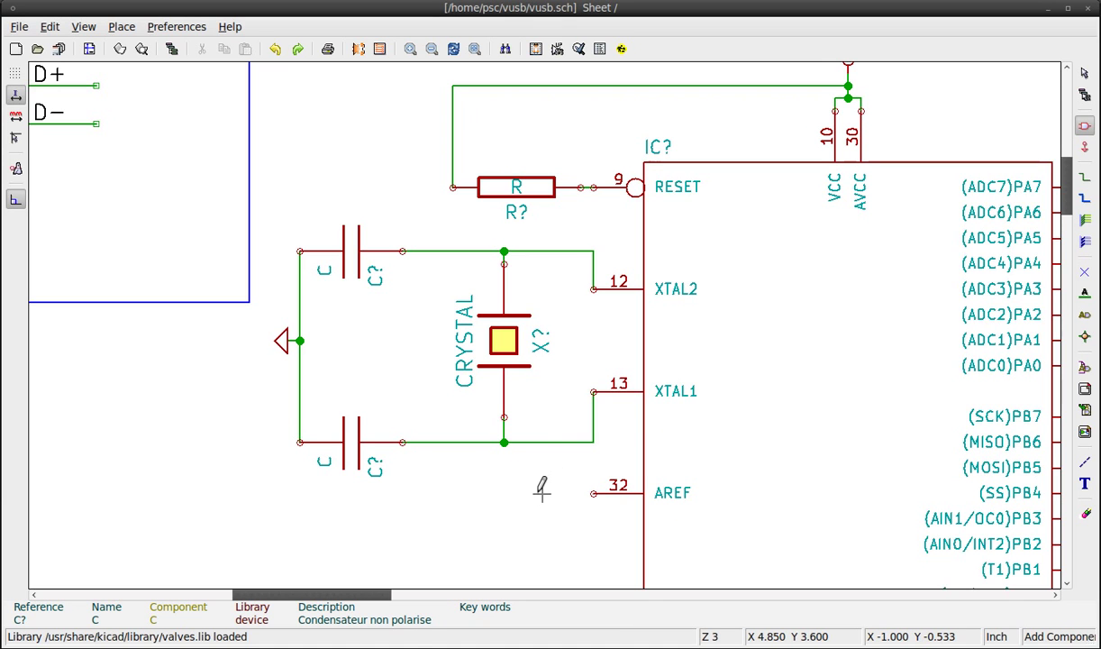
{"action": "left_click", "coordinate": [491, 518]}
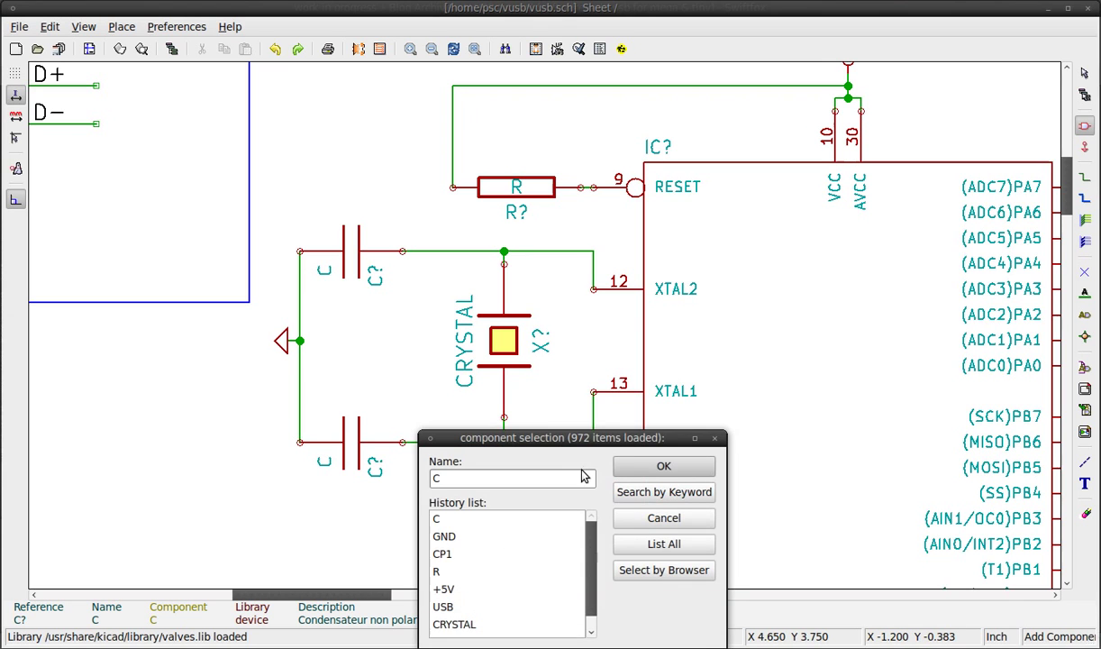
{"action": "left_click", "coordinate": [662, 466]}
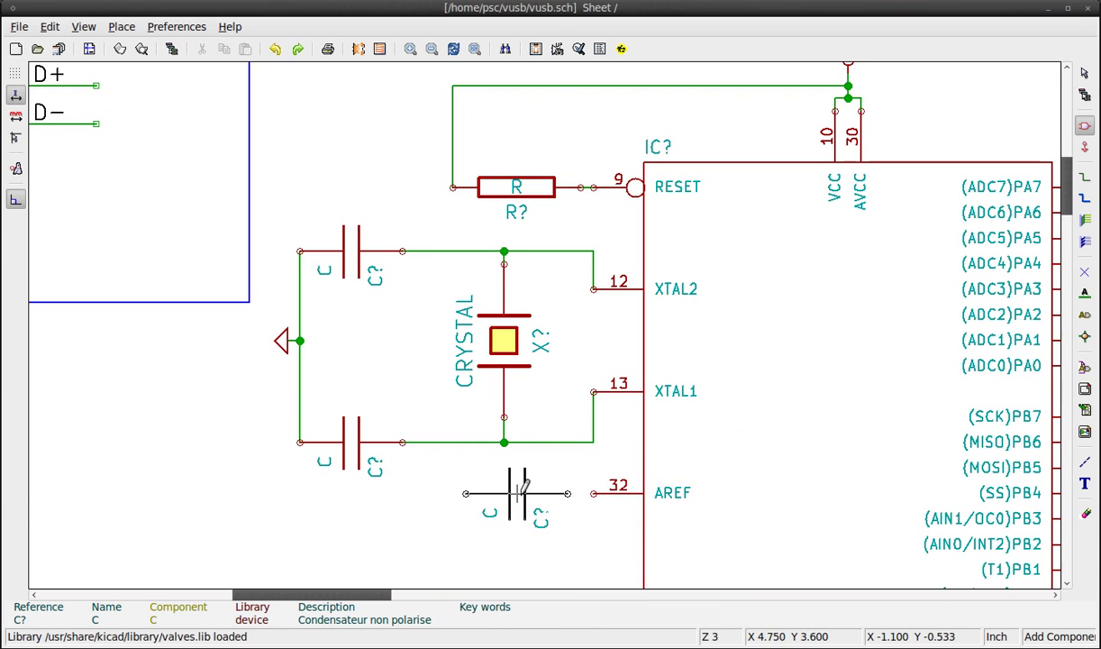
{"action": "left_click", "coordinate": [530, 493]}
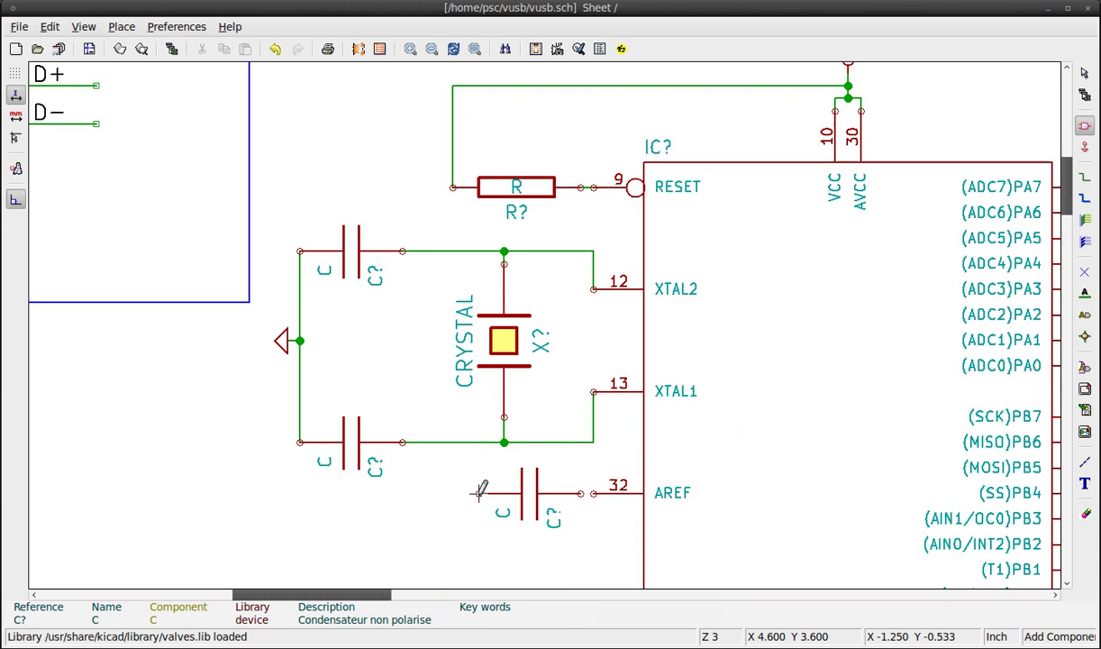
Wire the AREF capacitor's left pin to the ground line.
{"action": "key", "text": "w"}
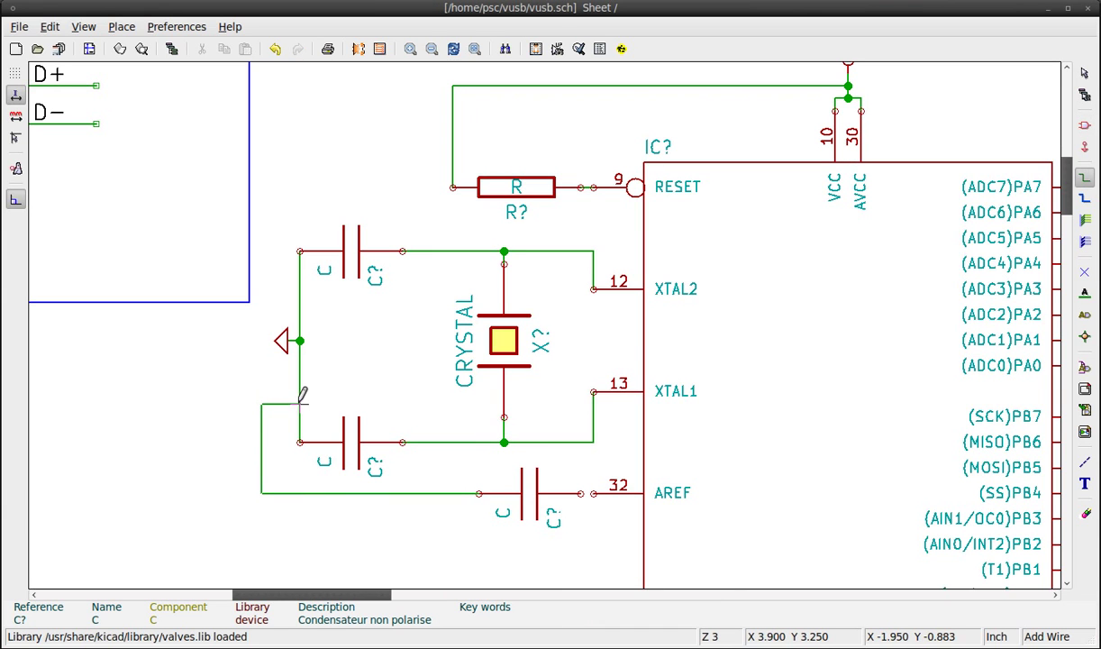
{"action": "left_click", "coordinate": [300, 405]}
{"action": "scroll", "coordinate": [551, 314], "scroll_direction": "down", "scroll_amount": 2}
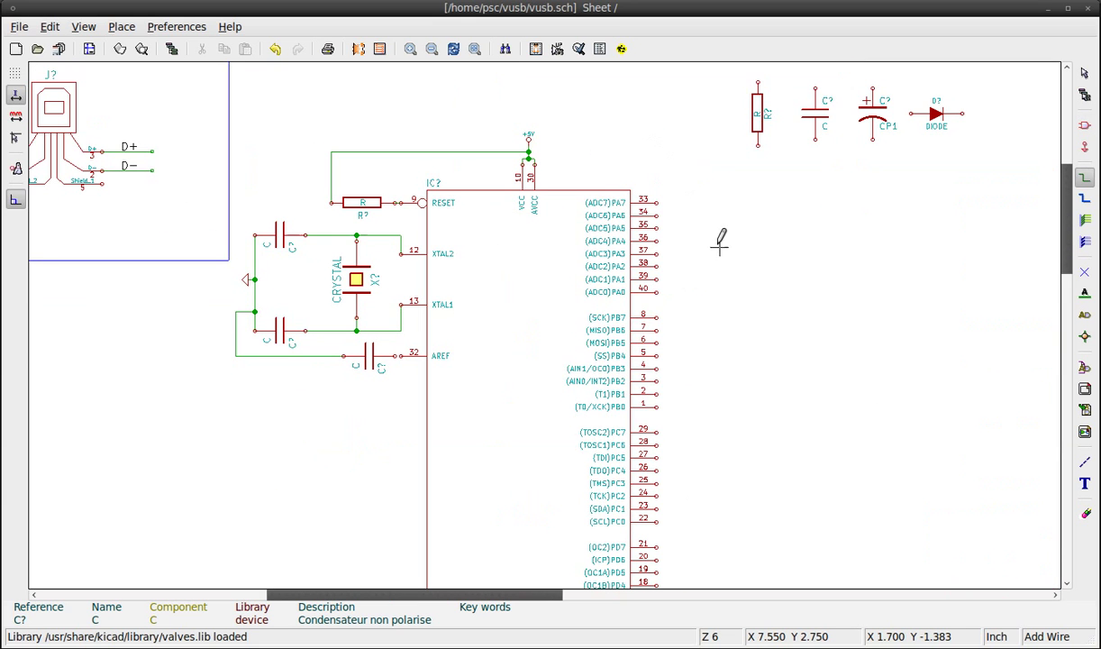
Choose the CONN_8 connector in the symbol library browser.
{"action": "left_click", "coordinate": [860, 346]}
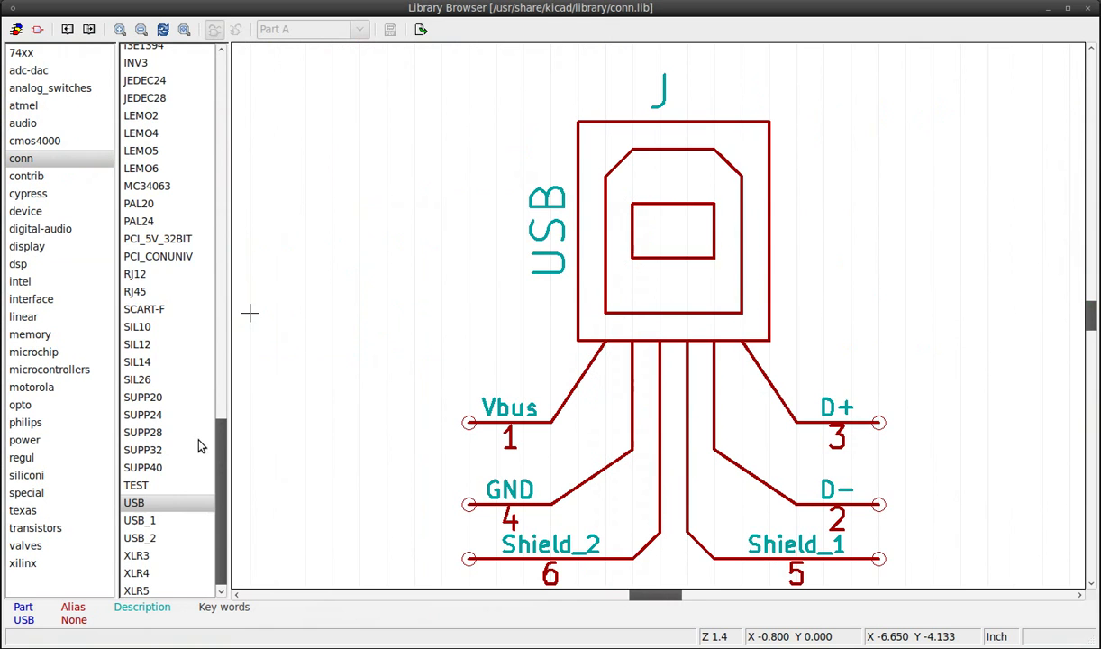
{"action": "left_click_drag", "start_coordinate": [221, 453], "coordinate": [233, 236]}
{"action": "left_click", "coordinate": [151, 204]}
{"action": "left_click", "coordinate": [153, 217]}
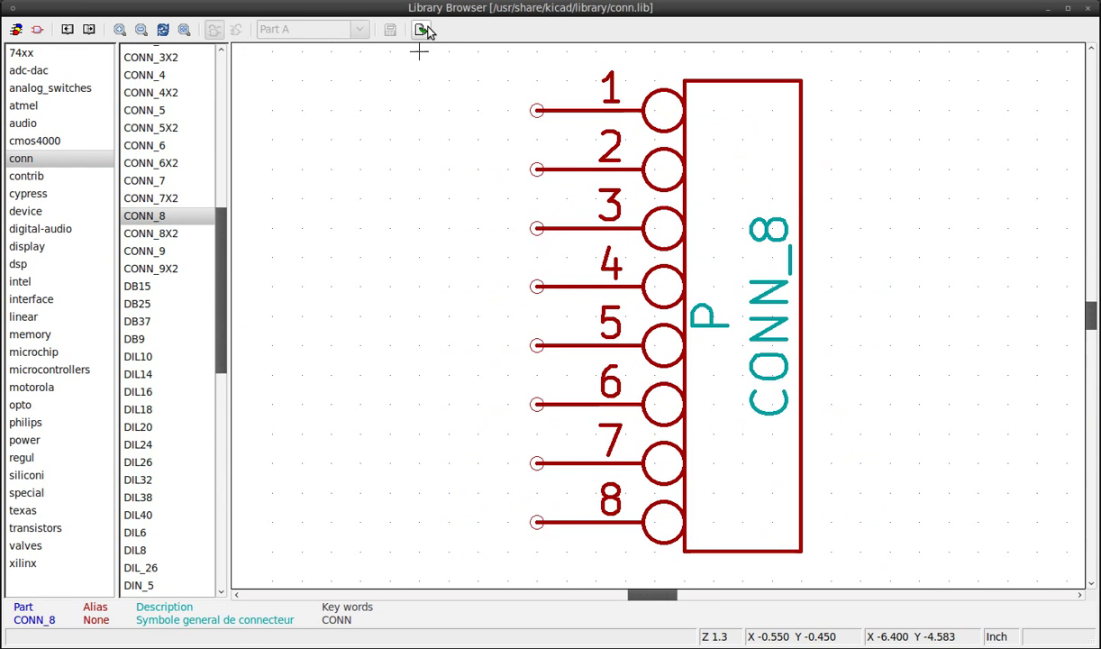
{"action": "left_click", "coordinate": [420, 29]}
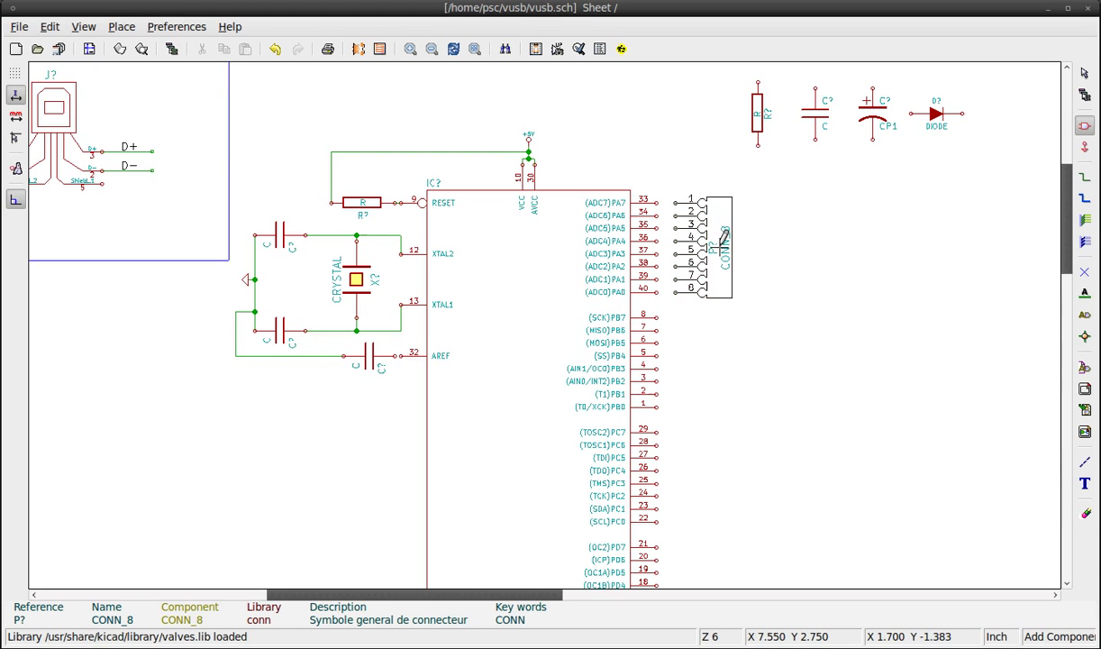
Place CONN_8 beside the PA0–PA7 pins, mirrored so its pins face the chip.
{"action": "left_click", "coordinate": [699, 196]}
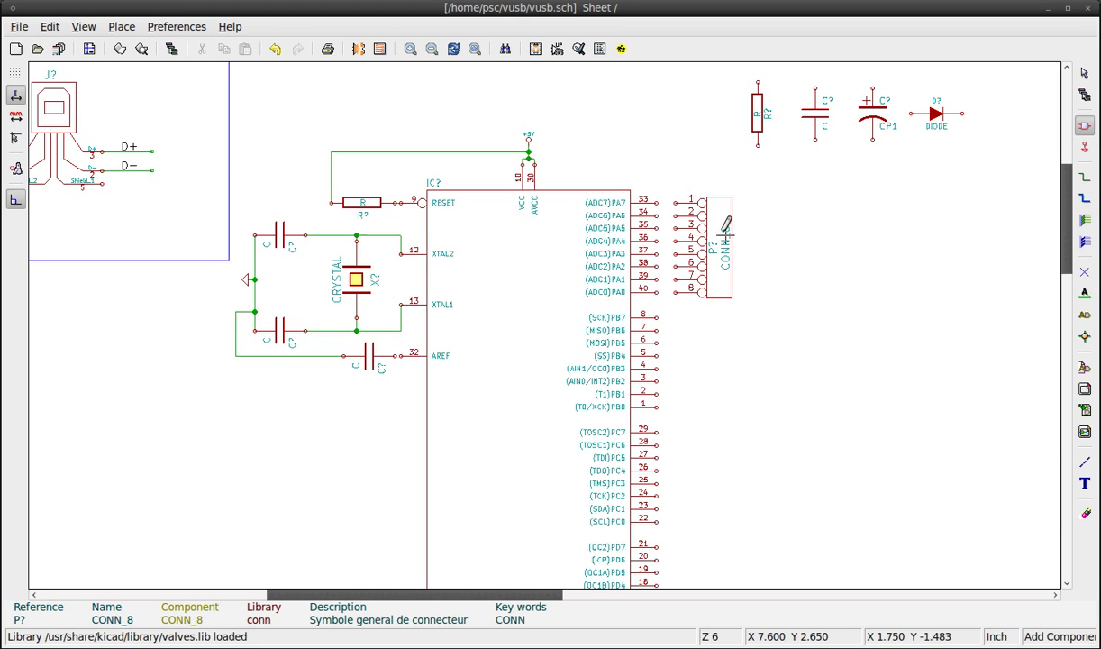
{"action": "key", "text": "y"}
{"action": "key", "text": "y"}
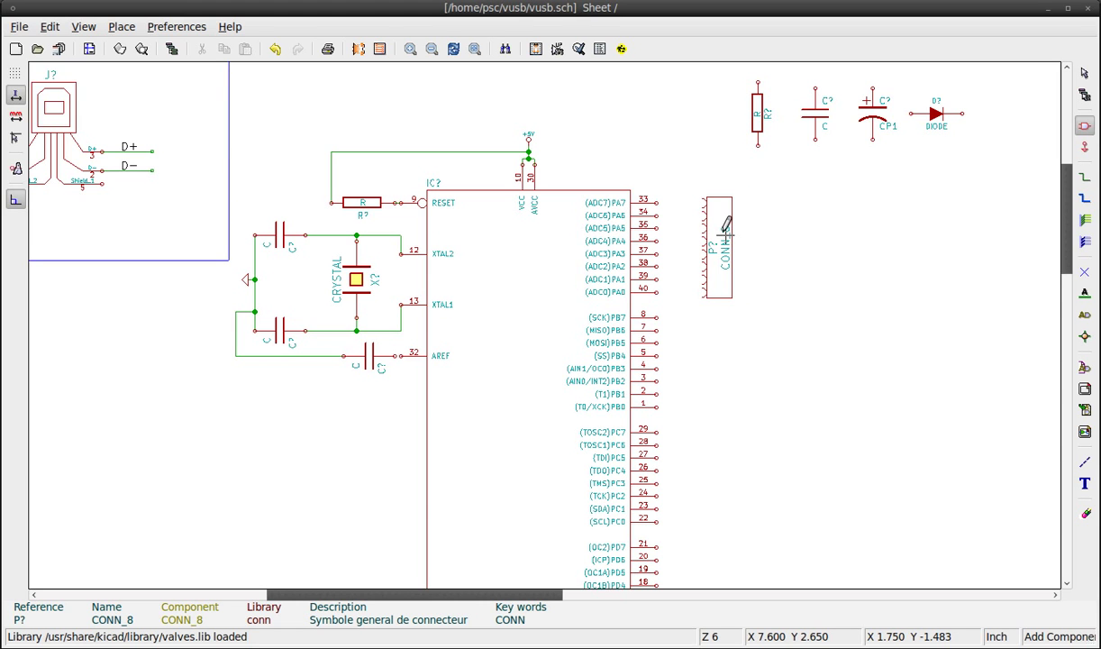
{"action": "right_click", "coordinate": [721, 230]}
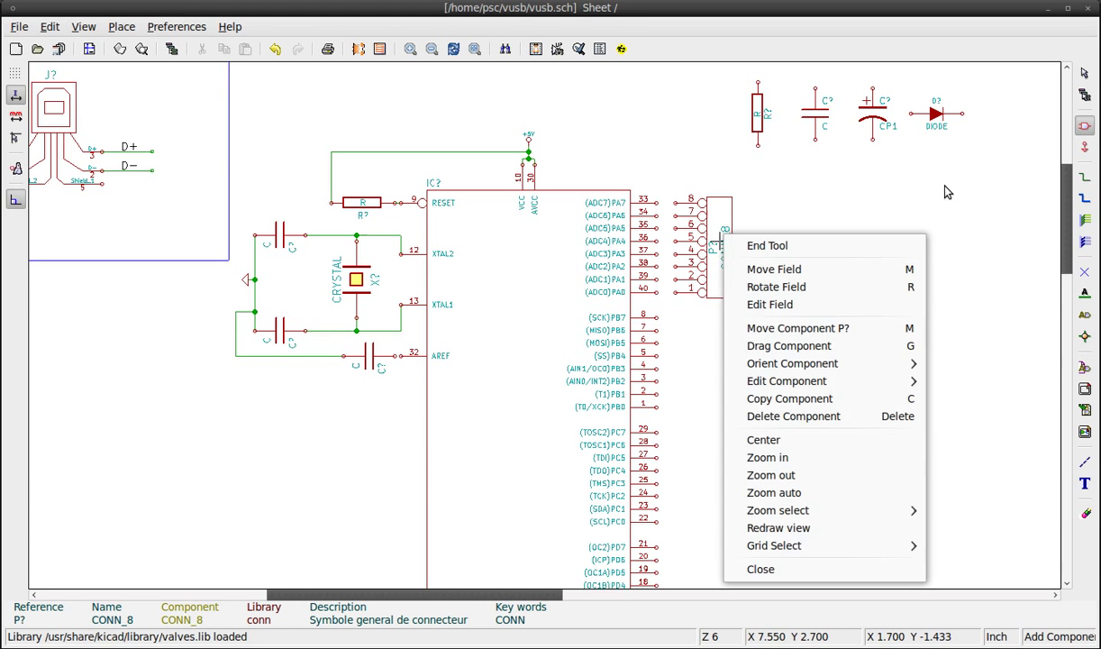
{"action": "left_click", "coordinate": [906, 185]}
{"action": "key", "text": "w"}
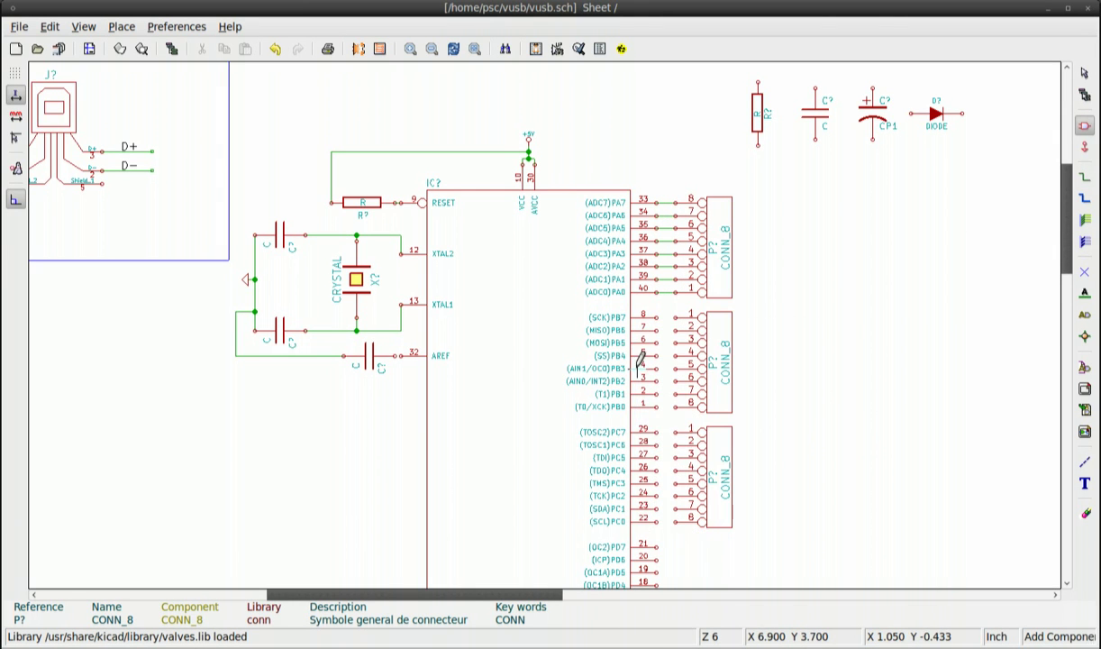
Wire the PC port pins and place a device-library LED beside PD7.
{"action": "key", "text": "w"}
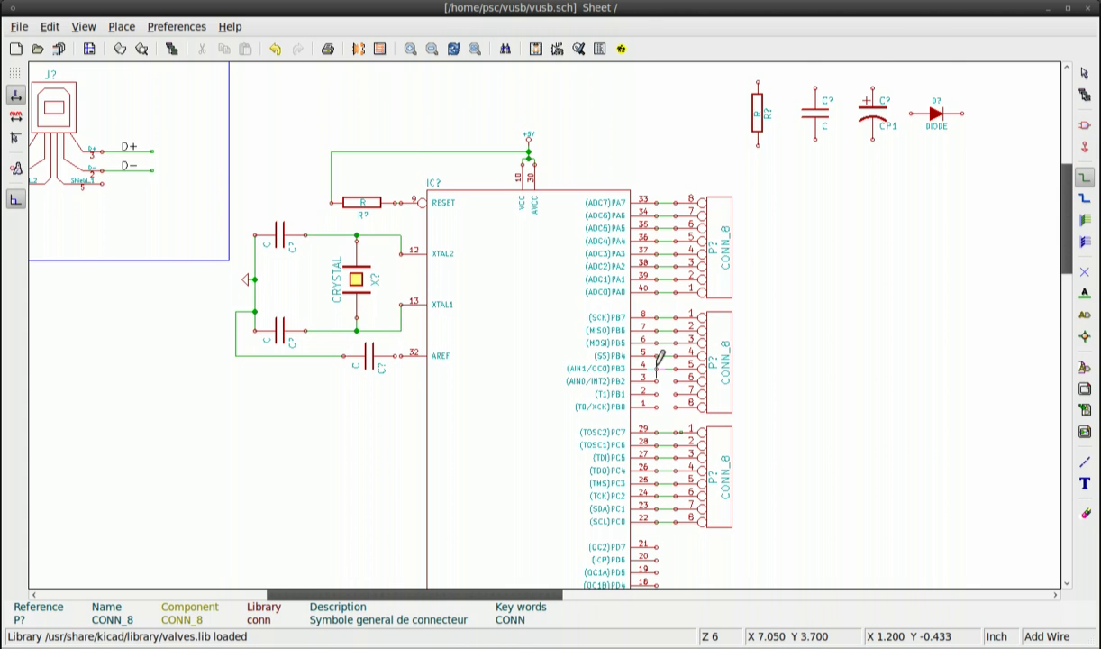
{"action": "key", "text": "a"}
{"action": "left_click", "coordinate": [712, 454]}
{"action": "left_click", "coordinate": [50, 211]}
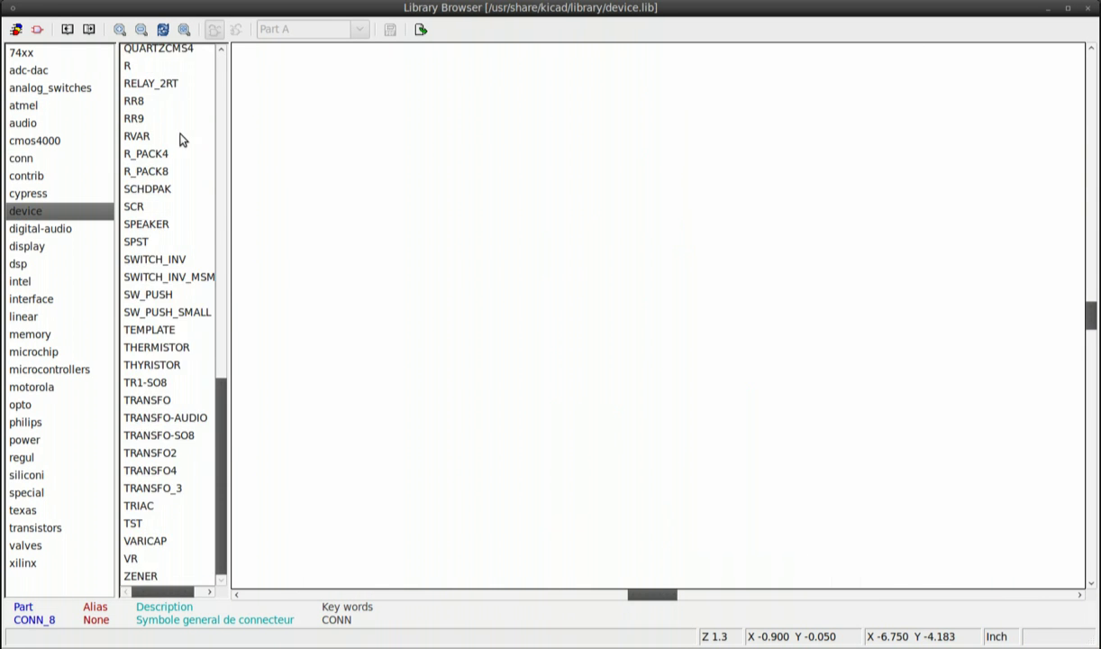
{"action": "scroll", "coordinate": [216, 269], "scroll_direction": "up", "scroll_amount": 5}
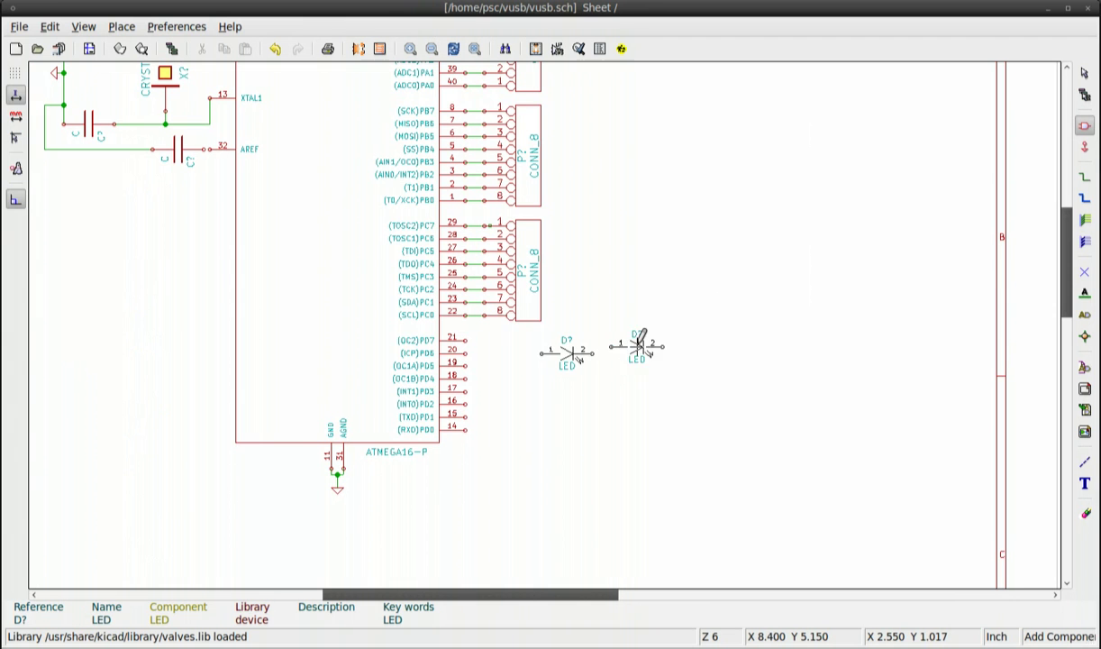
{"action": "left_click", "coordinate": [609, 307]}
Place a second LED by PD6, wire both LEDs, and add a resistor by the upper LED.
{"action": "key", "text": "w"}
{"action": "left_click", "coordinate": [598, 308]}
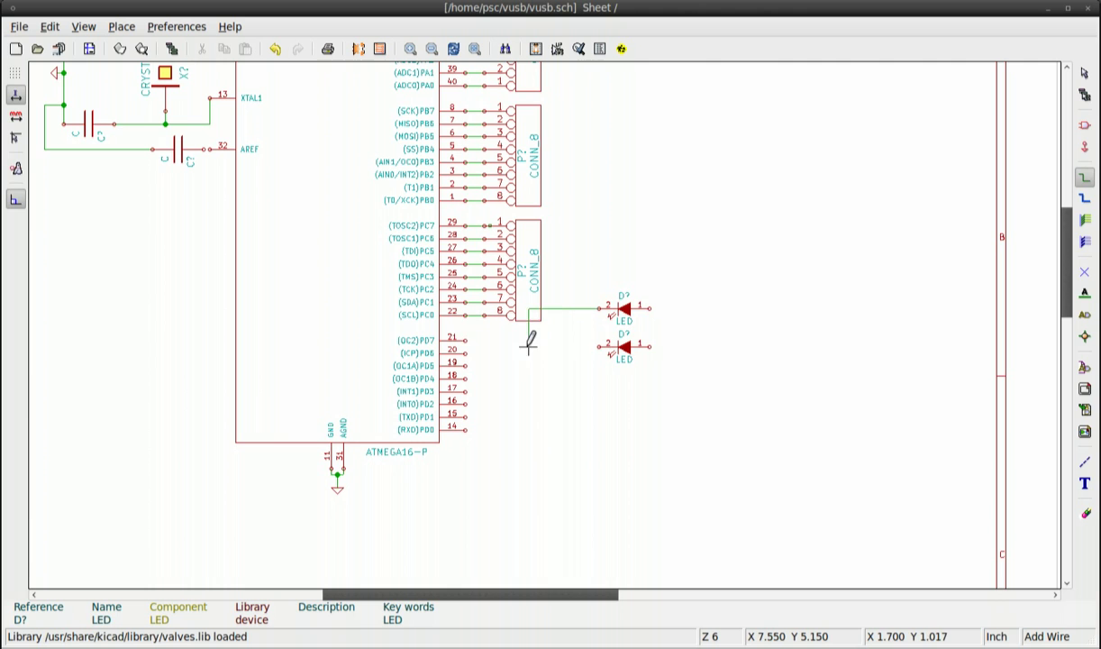
{"action": "left_click", "coordinate": [560, 340]}
{"action": "left_click", "coordinate": [466, 339]}
{"action": "left_click", "coordinate": [466, 352]}
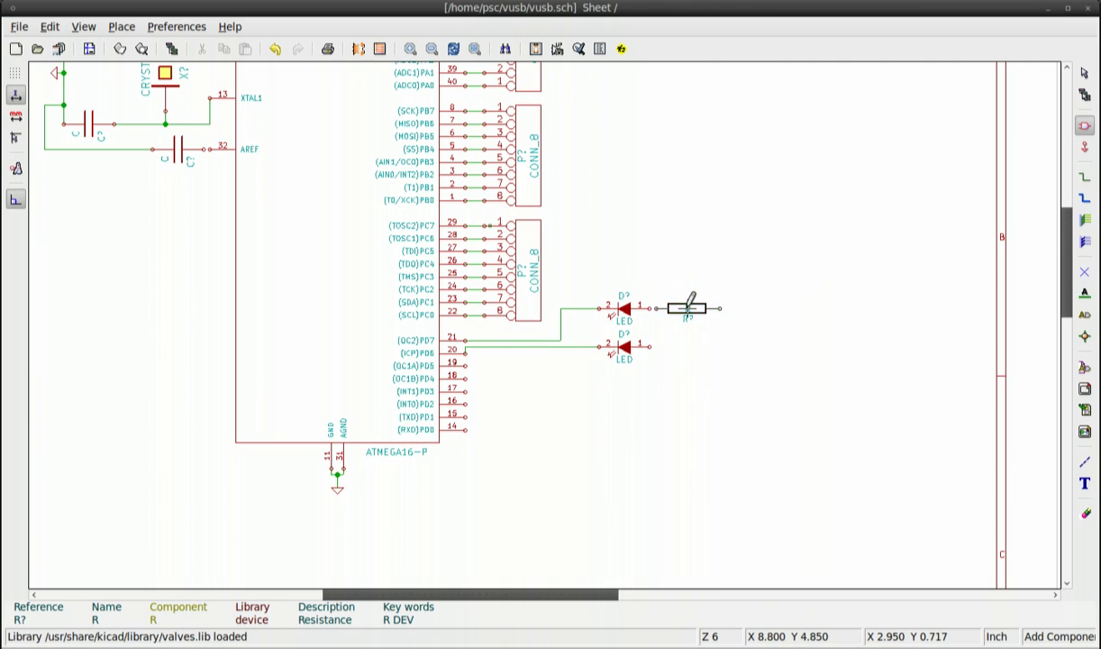
{"action": "left_click", "coordinate": [688, 307]}
Pick +5V from history, then box-select the four loose sample parts as a block.
{"action": "key", "text": "a"}
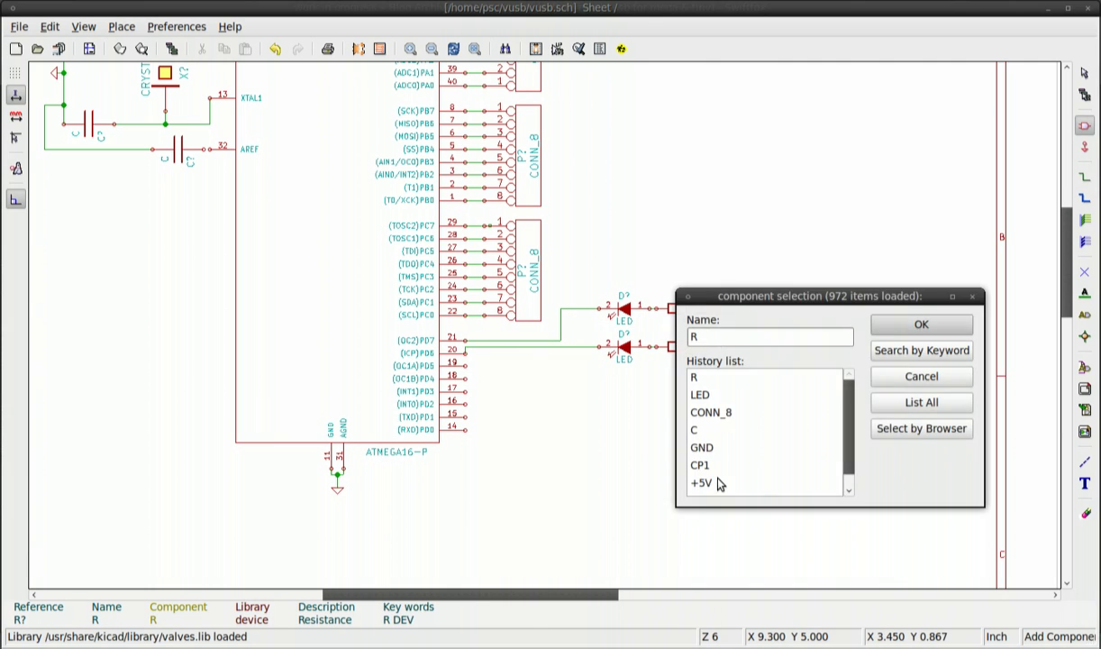
{"action": "double_click", "coordinate": [703, 484]}
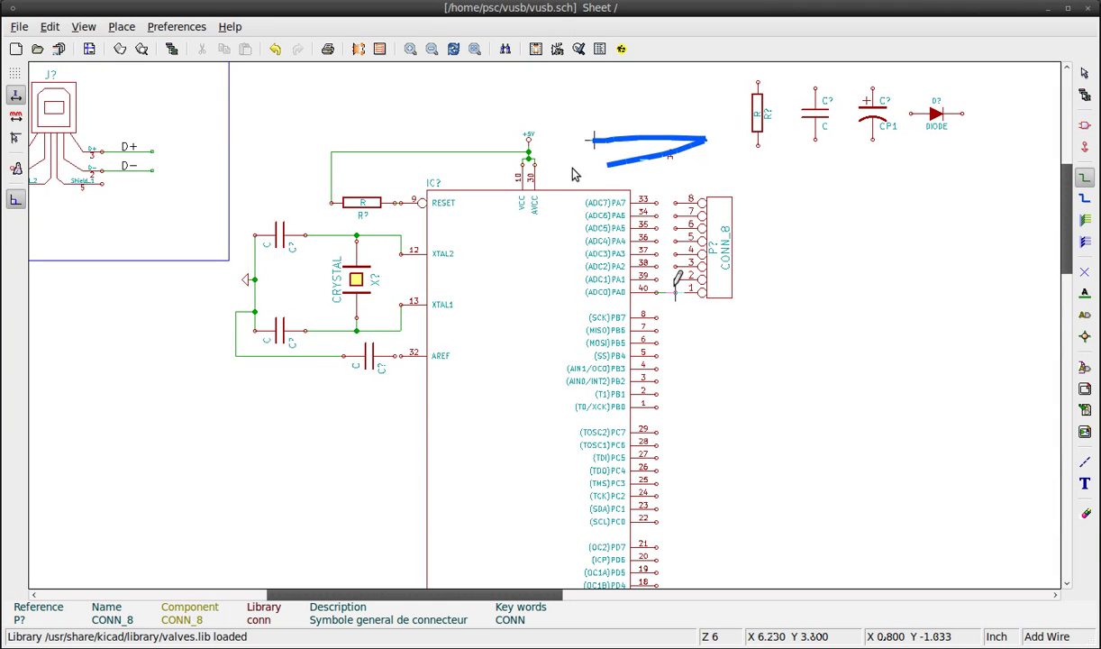
{"action": "scroll", "coordinate": [642, 128], "scroll_direction": "down", "scroll_amount": 2}
{"action": "left_click_drag", "start_coordinate": [611, 118], "coordinate": [778, 200]}
{"action": "scroll", "coordinate": [778, 200], "scroll_direction": "up", "scroll_amount": 3}
{"action": "right_click", "coordinate": [552, 325]}
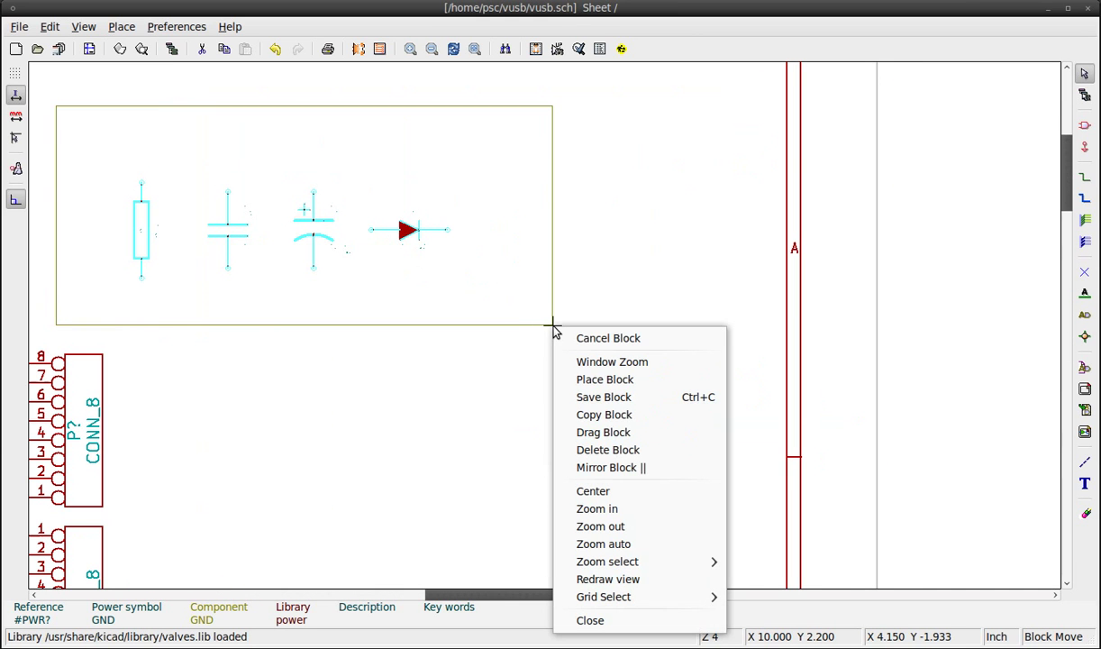
Delete the four selected sample parts and fit the whole sheet in view.
{"action": "left_click", "coordinate": [619, 450]}
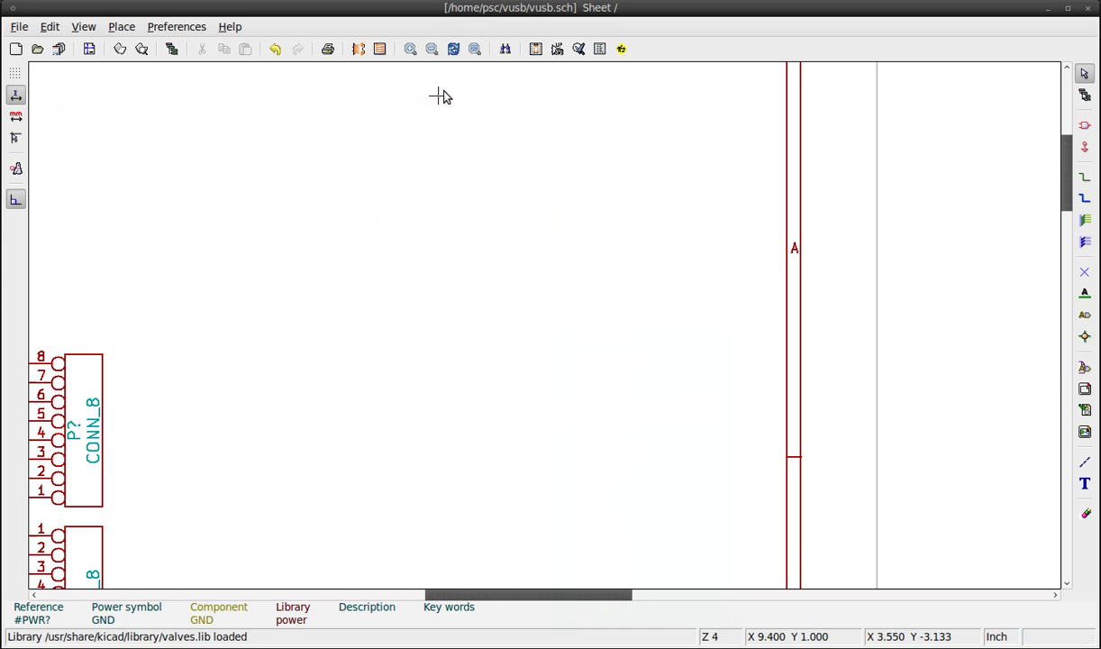
{"action": "left_click", "coordinate": [473, 49]}
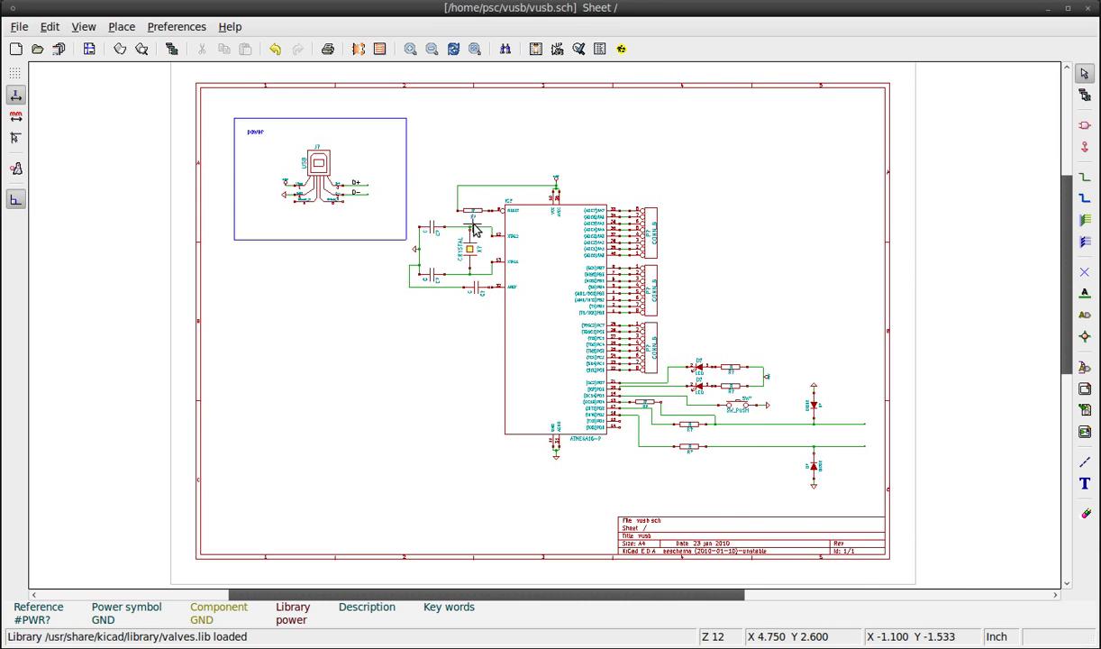
{"action": "scroll", "coordinate": [475, 231], "scroll_direction": "up", "scroll_amount": 5}
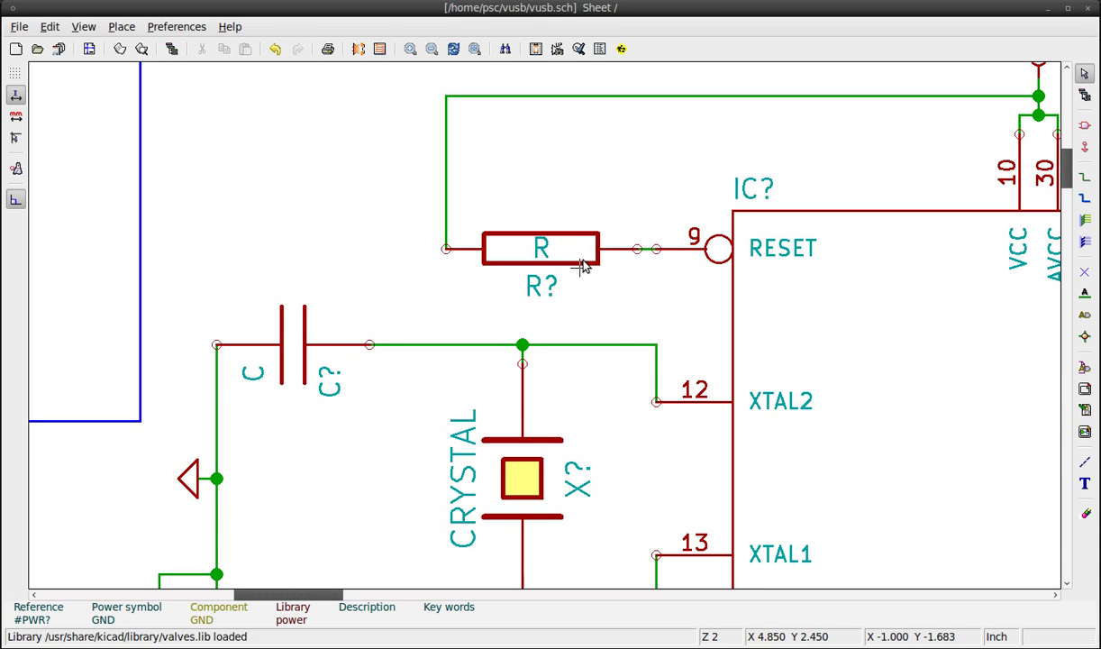
Annotate all unannotated components across the entire schematic, keeping existing annotation.
{"action": "left_click", "coordinate": [557, 53]}
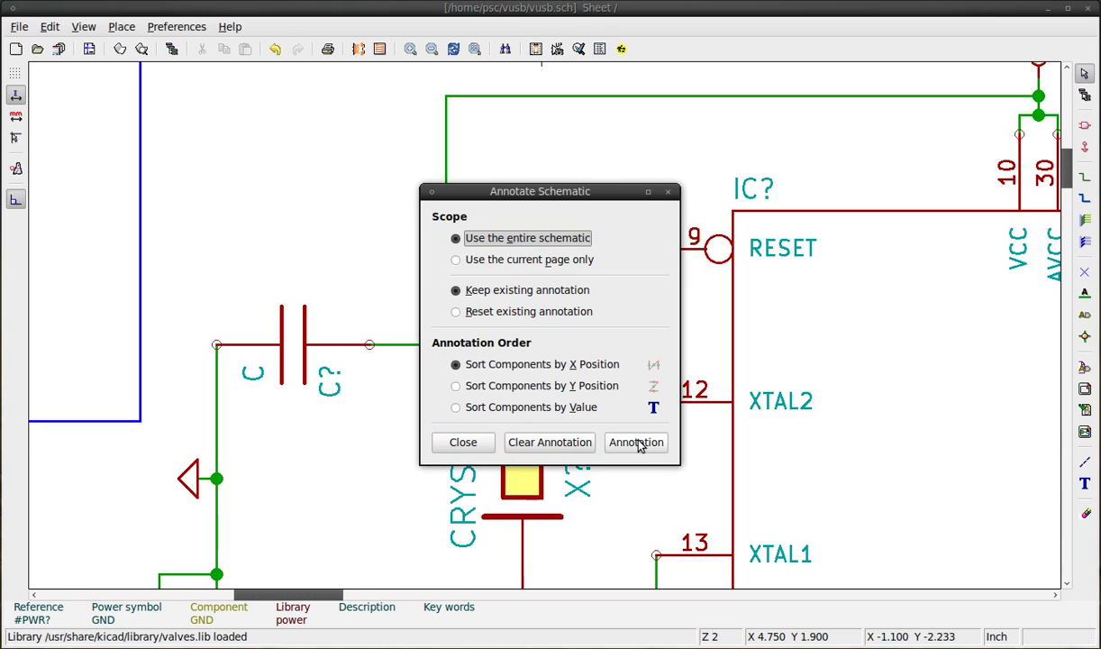
{"action": "left_click", "coordinate": [637, 443]}
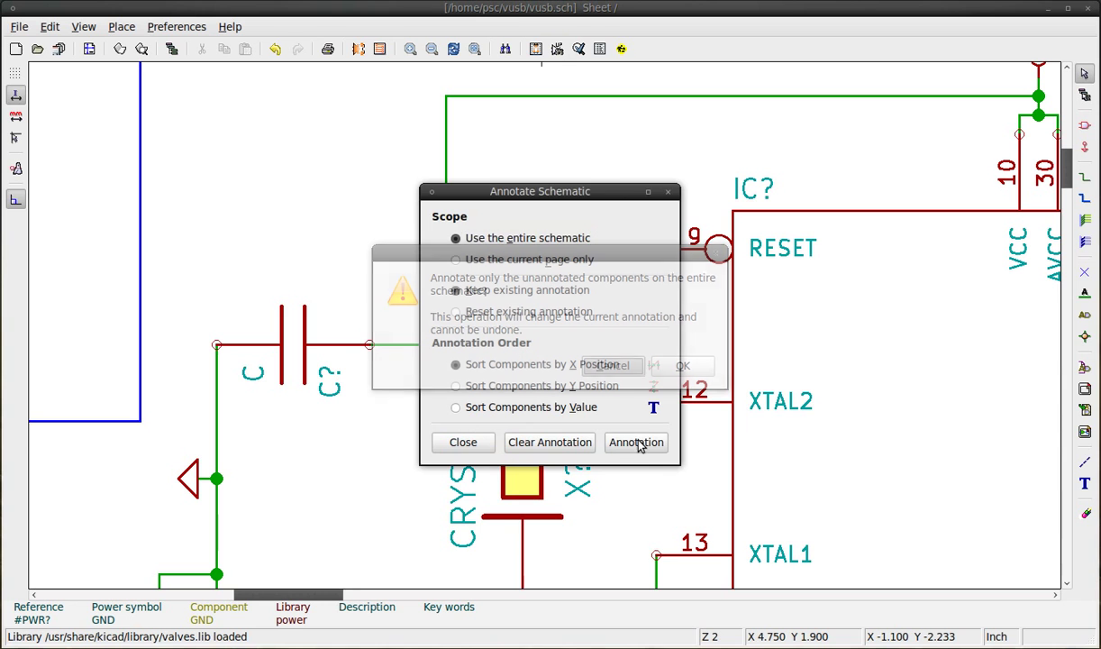
{"action": "left_click", "coordinate": [702, 368]}
{"action": "left_click", "coordinate": [461, 441]}
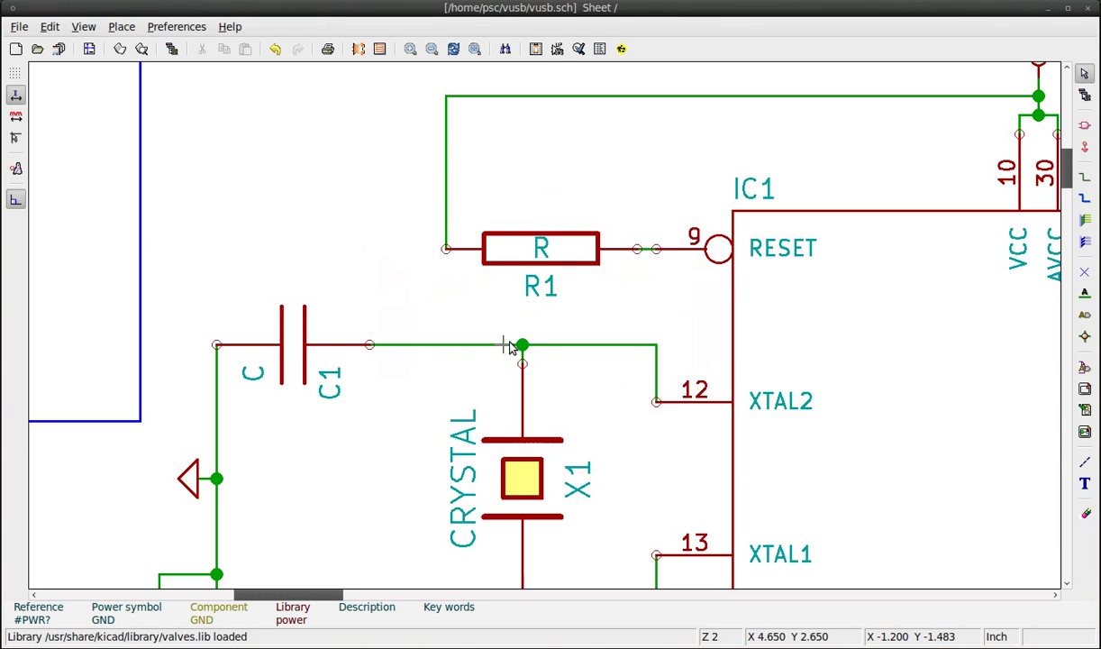
{"action": "left_click_drag", "start_coordinate": [531, 282], "coordinate": [521, 317]}
{"action": "mouse_move", "coordinate": [350, 340]}
{"action": "left_mouse_down"}
{"action": "mouse_move", "coordinate": [290, 362]}
{"action": "mouse_move", "coordinate": [329, 341]}
{"action": "left_mouse_up"}
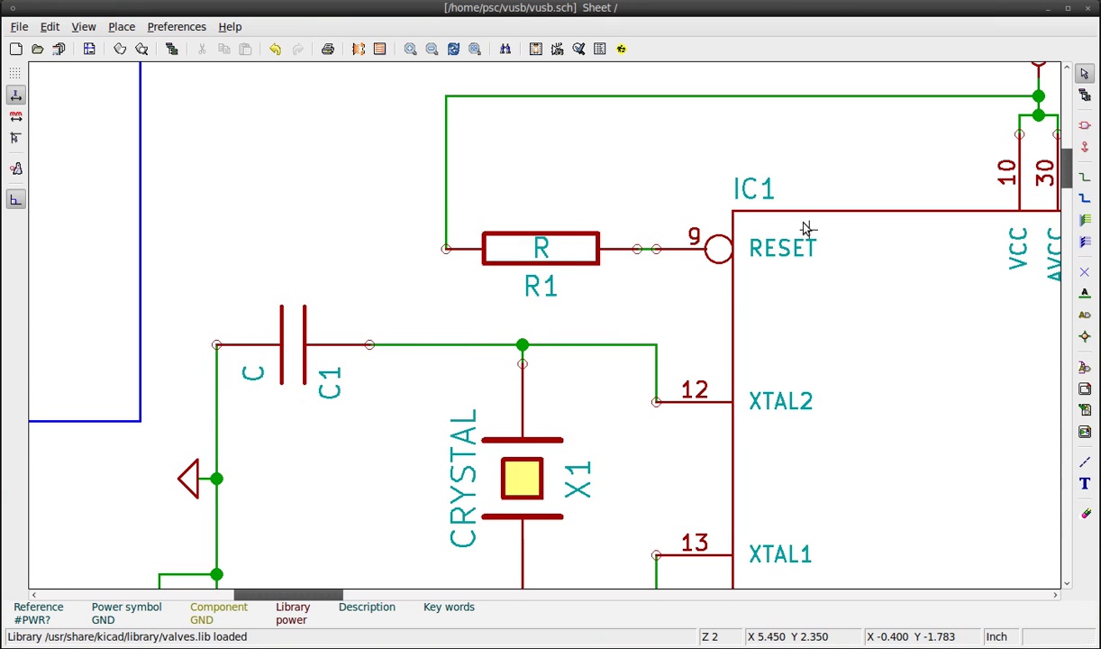
Run the electrical rules check test and close its results.
{"action": "left_click", "coordinate": [578, 51]}
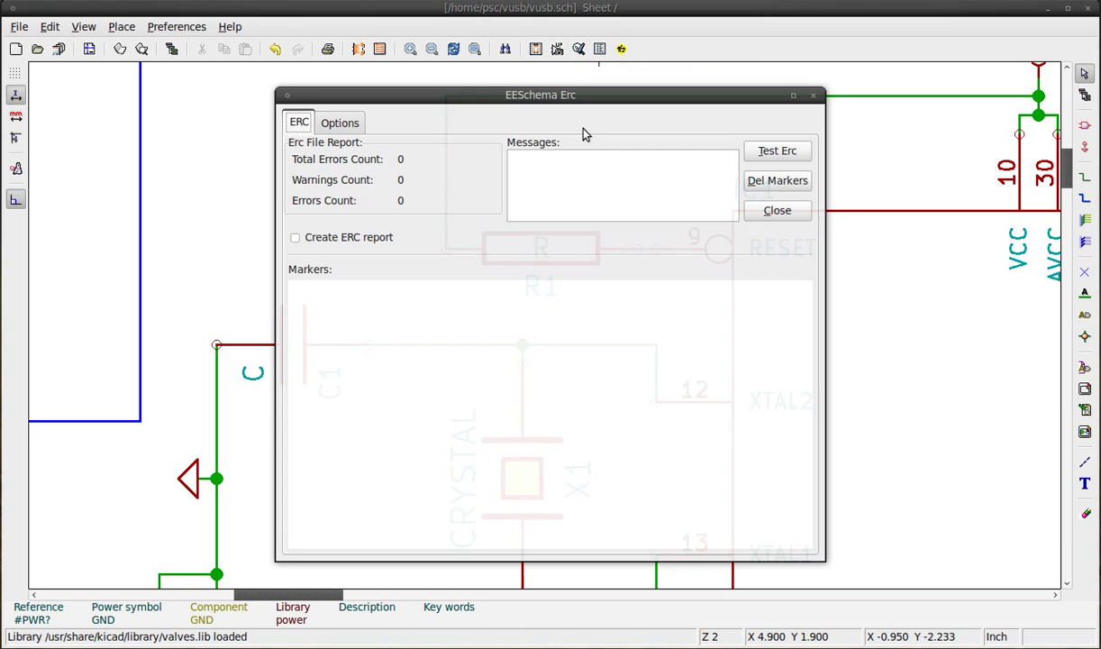
{"action": "left_click", "coordinate": [782, 154]}
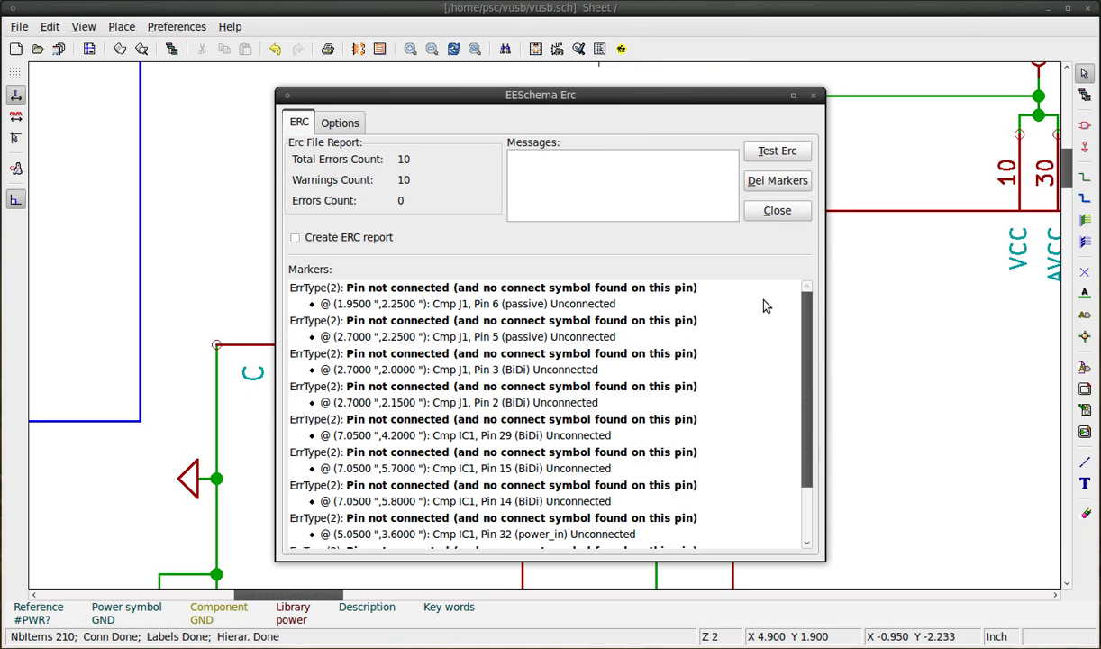
{"action": "left_click", "coordinate": [814, 95]}
Read the unconnected-pin warning on USB connector J1's Shield_1 pin.
{"action": "scroll", "coordinate": [401, 389], "scroll_direction": "down", "scroll_amount": 3}
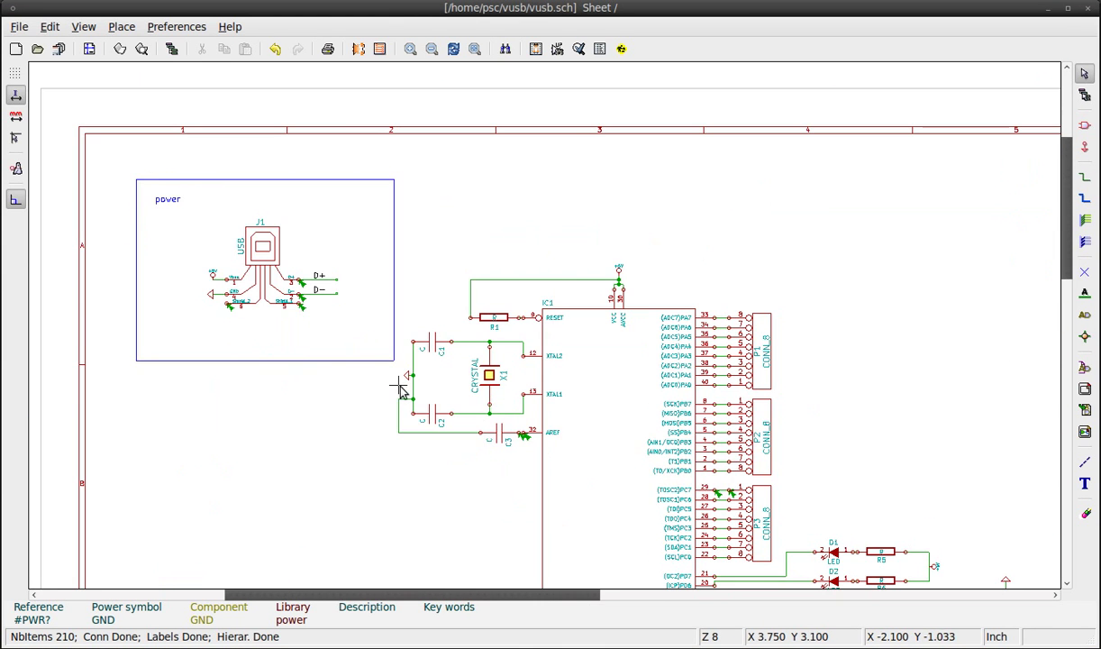
{"action": "scroll", "coordinate": [401, 389], "scroll_direction": "up", "scroll_amount": 4}
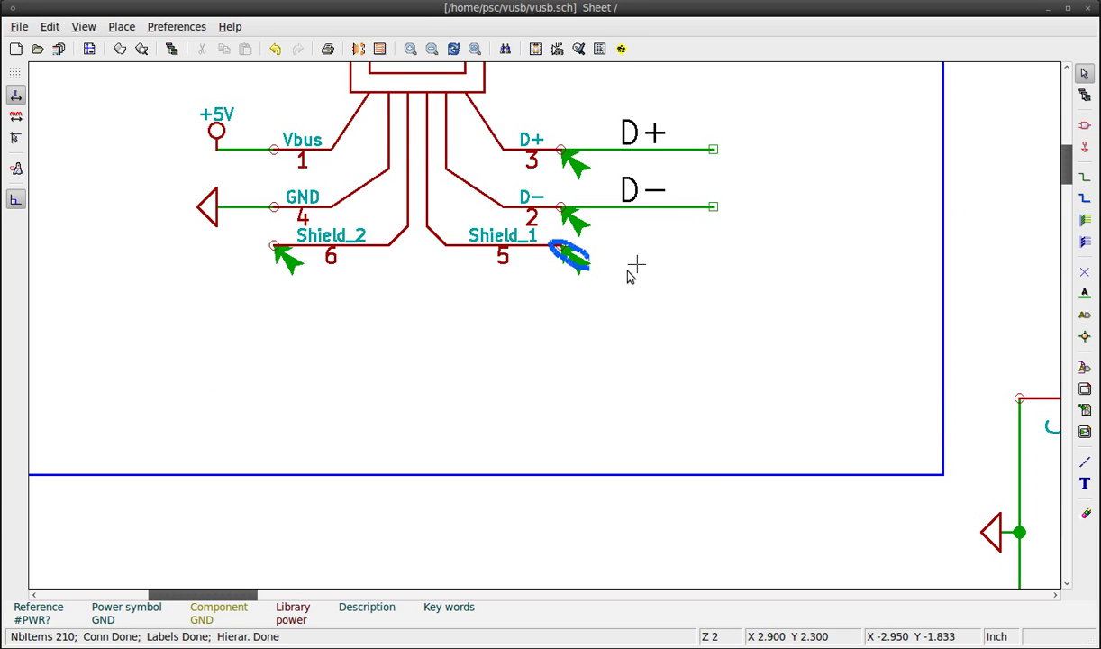
{"action": "double_click", "coordinate": [570, 255]}
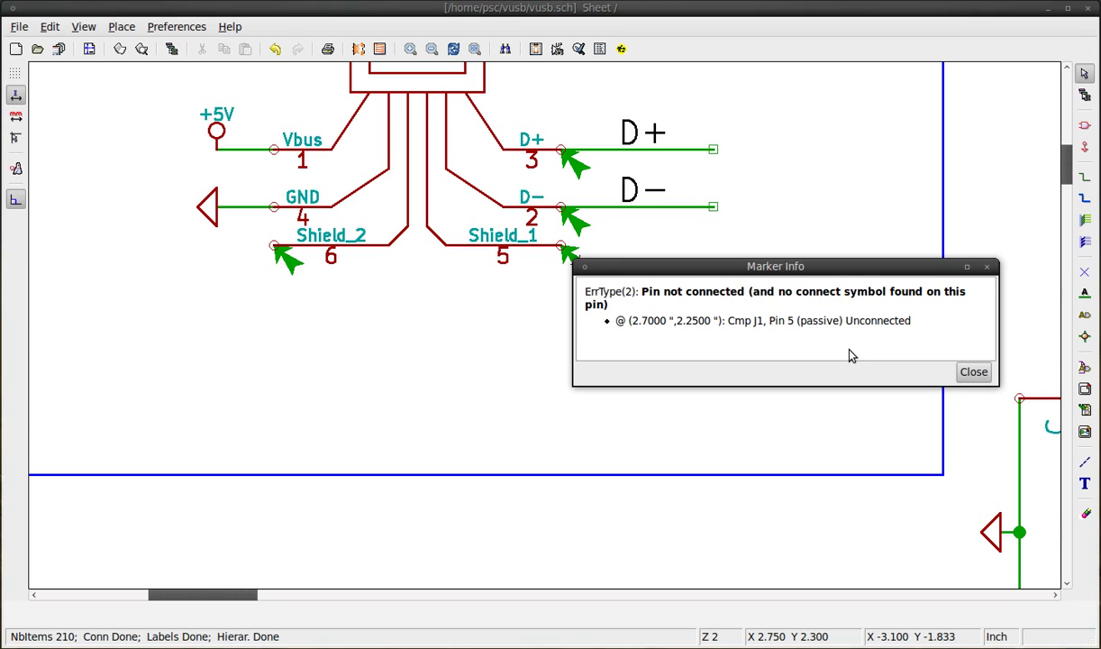
{"action": "left_click", "coordinate": [974, 371]}
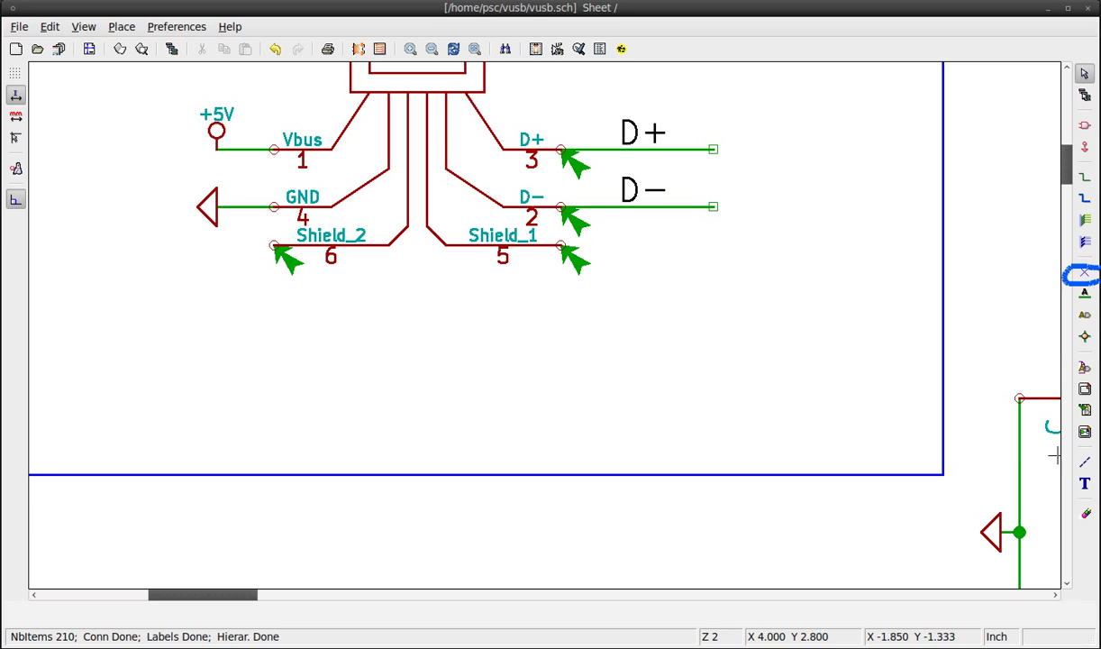
Put no-connect flags on J1's Shield pins 5 and 6 and IC1's PD1 (15) and PD0 (14).
{"action": "left_click", "coordinate": [1084, 272]}
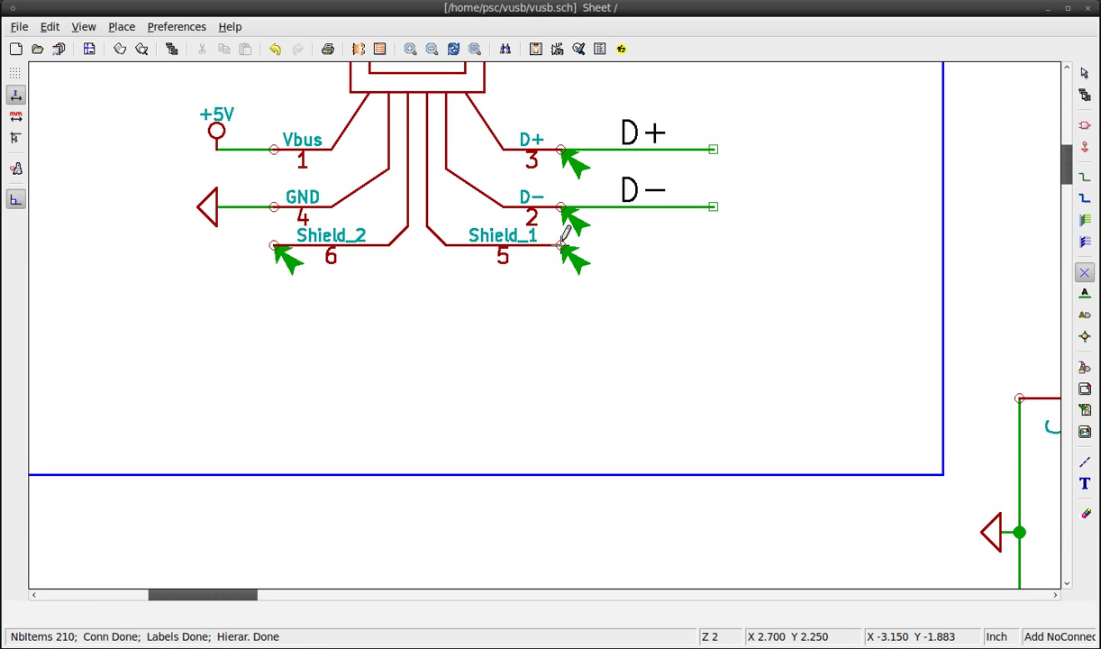
{"action": "left_click", "coordinate": [274, 241]}
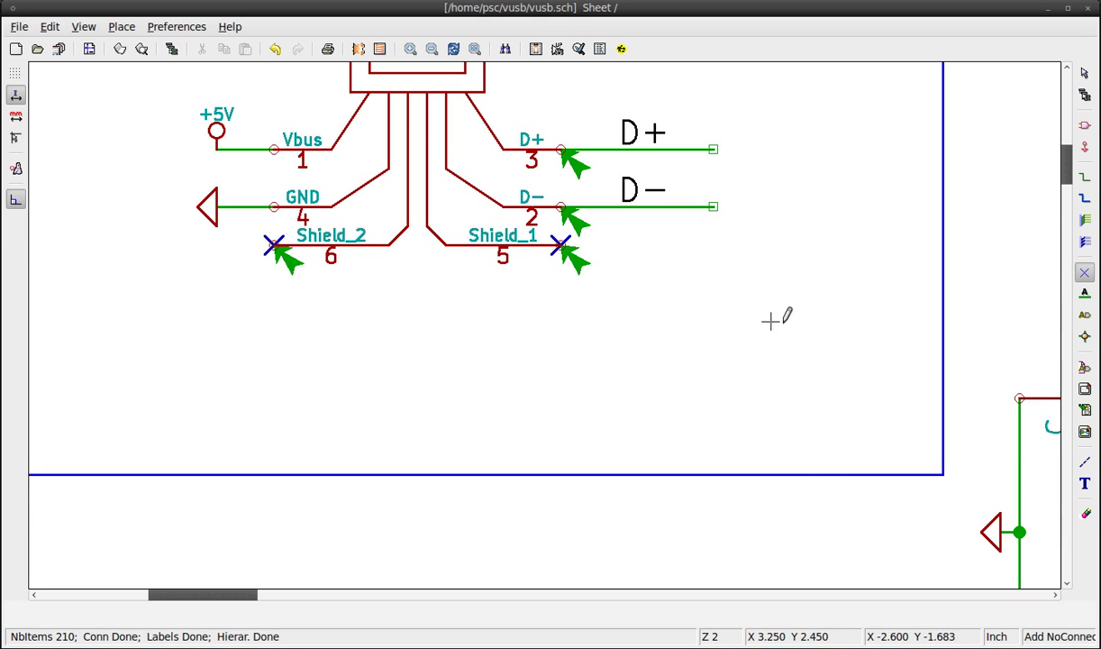
{"action": "scroll", "coordinate": [782, 314], "scroll_direction": "down", "scroll_amount": 4}
{"action": "scroll", "coordinate": [570, 440], "scroll_direction": "up", "scroll_amount": 5}
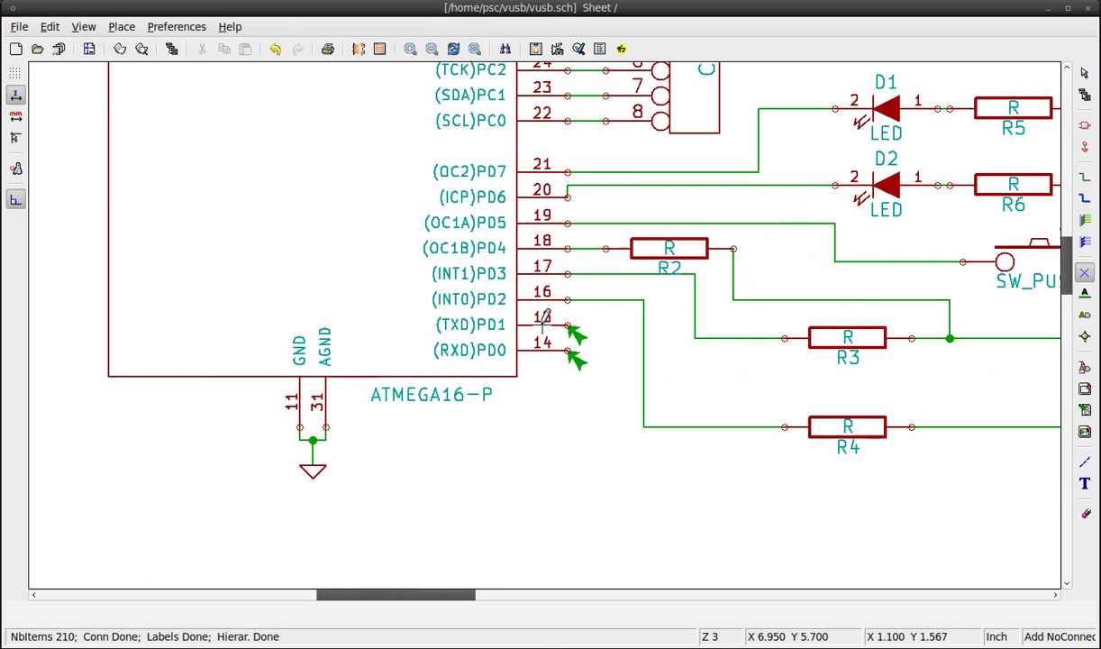
{"action": "left_click", "coordinate": [568, 375]}
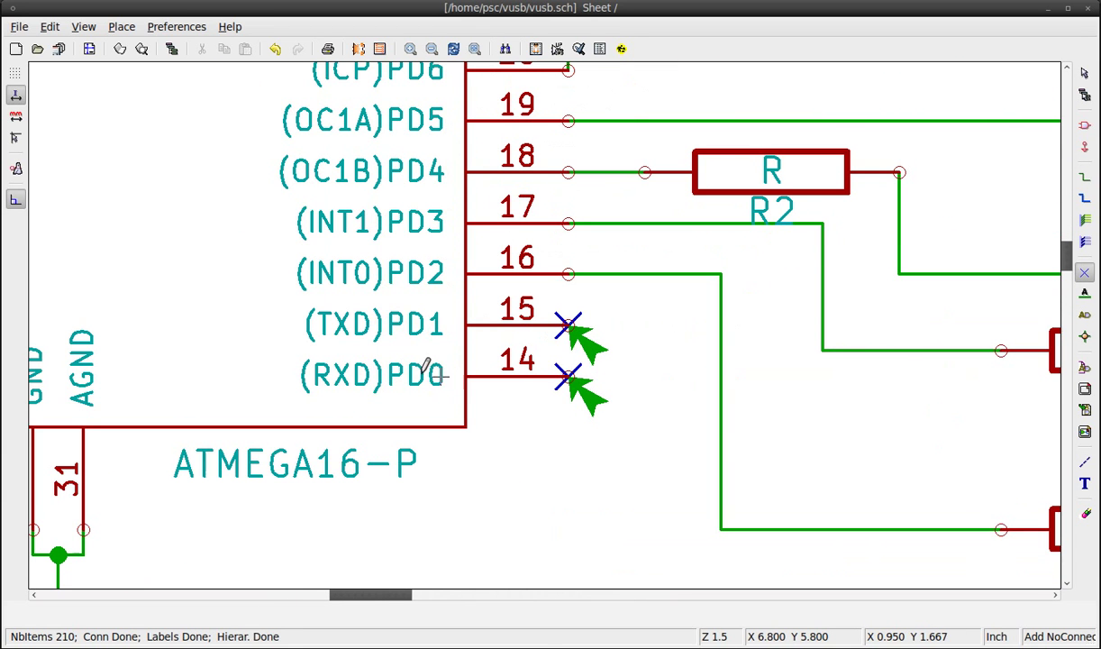
{"action": "scroll", "coordinate": [544, 317], "scroll_direction": "down", "scroll_amount": 4}
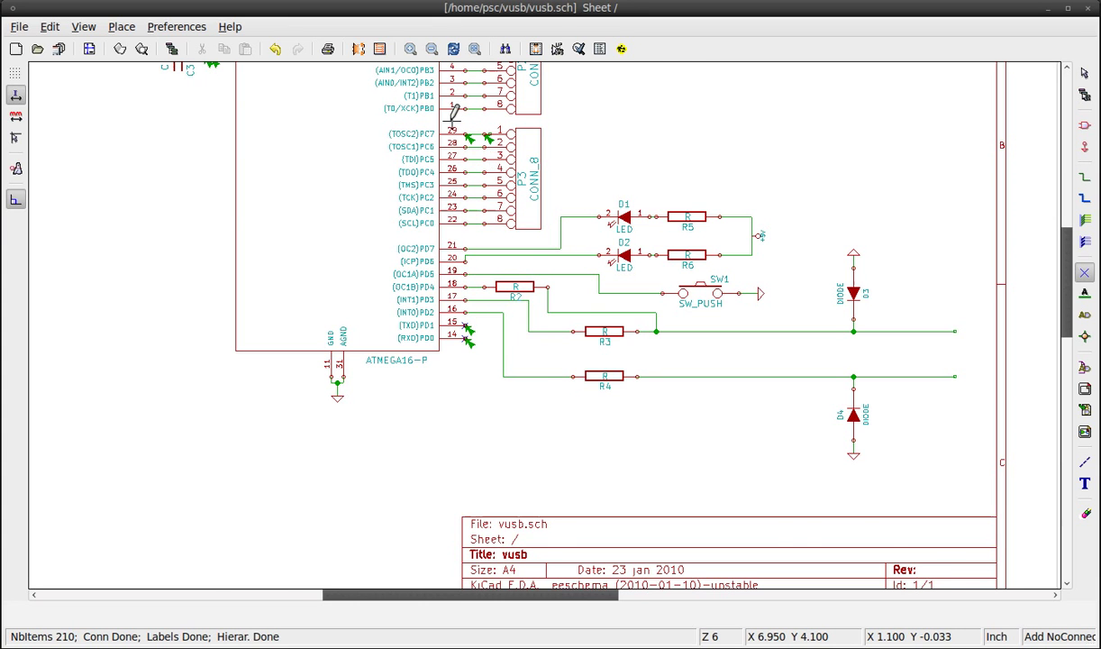
{"action": "scroll", "coordinate": [457, 110], "scroll_direction": "up", "scroll_amount": 1}
{"action": "scroll", "coordinate": [546, 310], "scroll_direction": "down", "scroll_amount": 1}
{"action": "scroll", "coordinate": [544, 309], "scroll_direction": "up", "scroll_amount": 1}
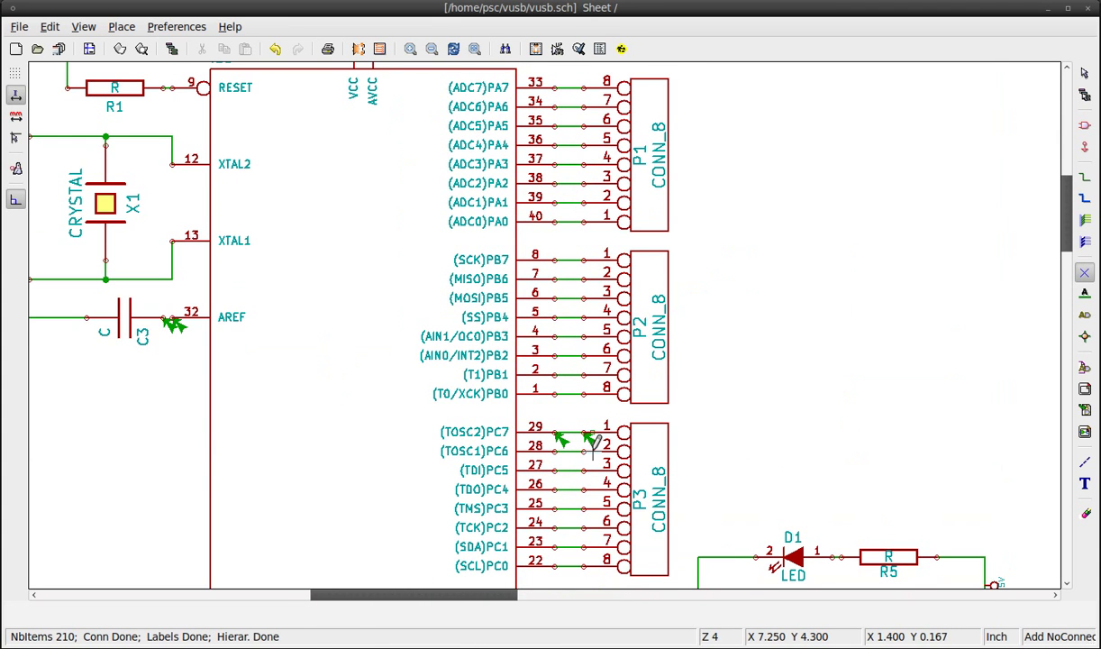
Read the ERC marker details reporting IC1's AREF pin 32 and C3 pin 1 as unconnected.
{"action": "scroll", "coordinate": [572, 432], "scroll_direction": "up", "scroll_amount": 3}
{"action": "scroll", "coordinate": [547, 323], "scroll_direction": "up", "scroll_amount": 2}
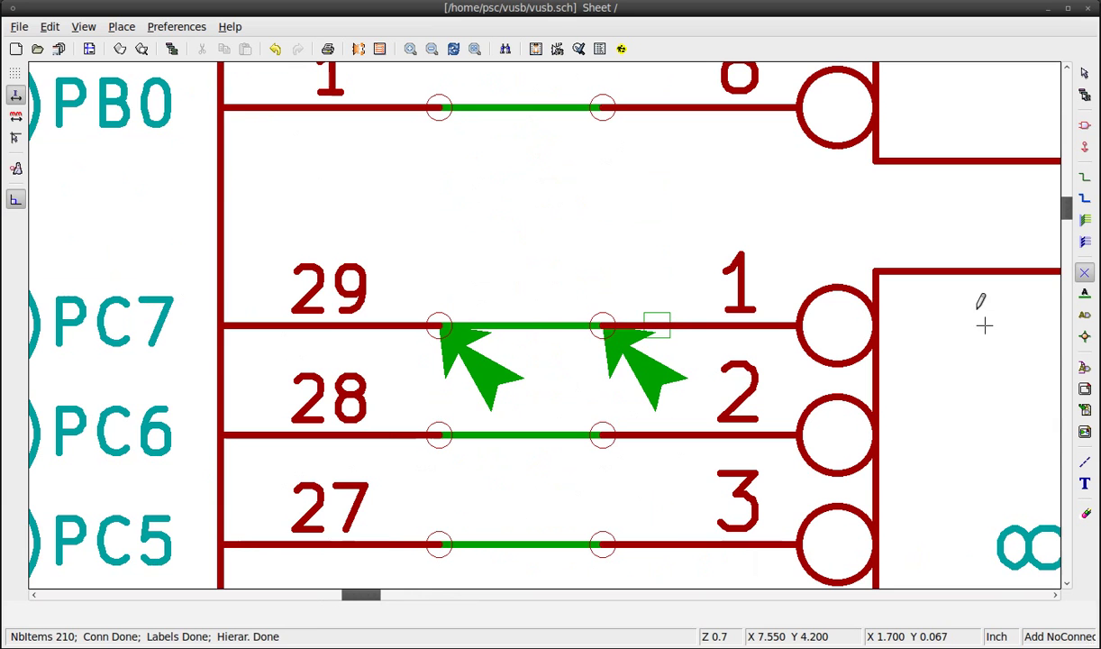
{"action": "left_click", "coordinate": [1085, 74]}
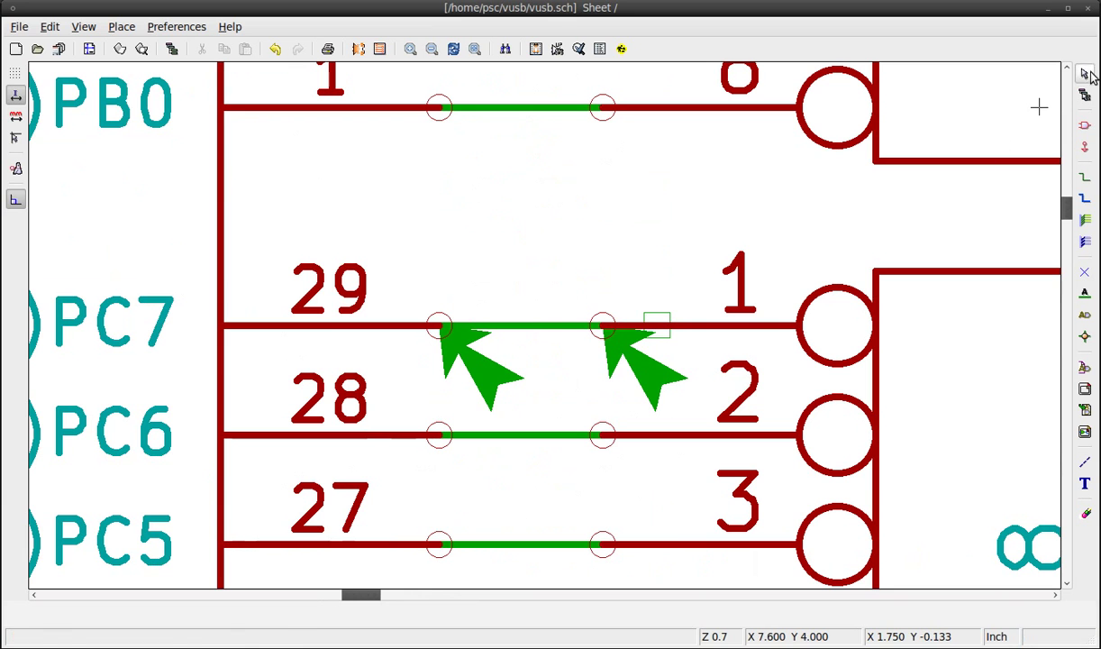
{"action": "double_click", "coordinate": [603, 325]}
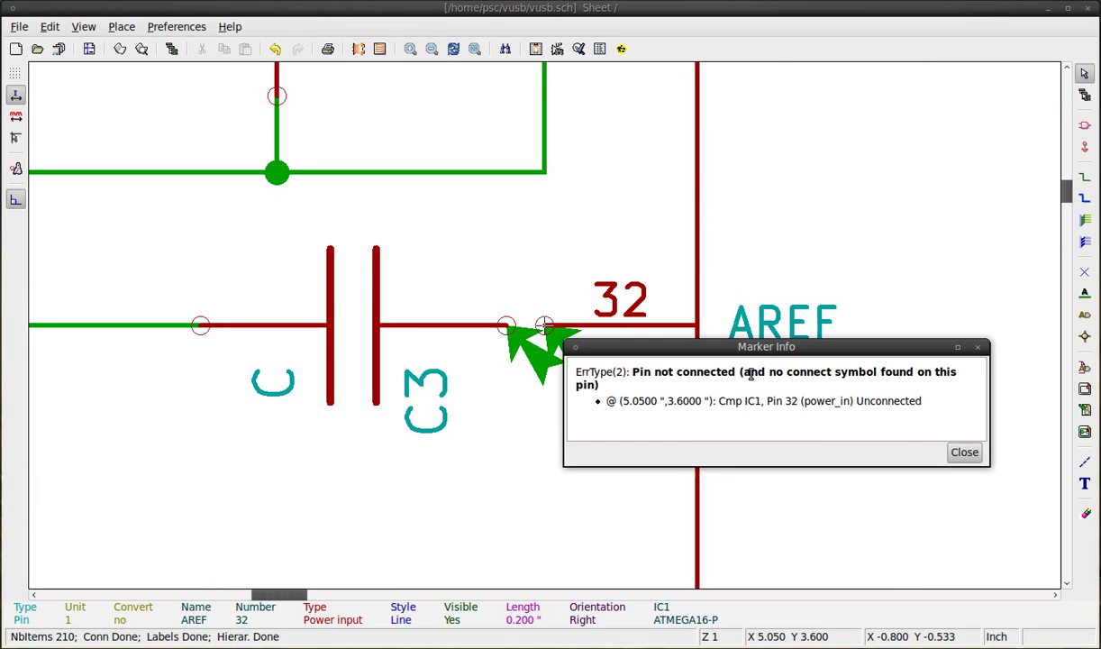
{"action": "left_click", "coordinate": [966, 453]}
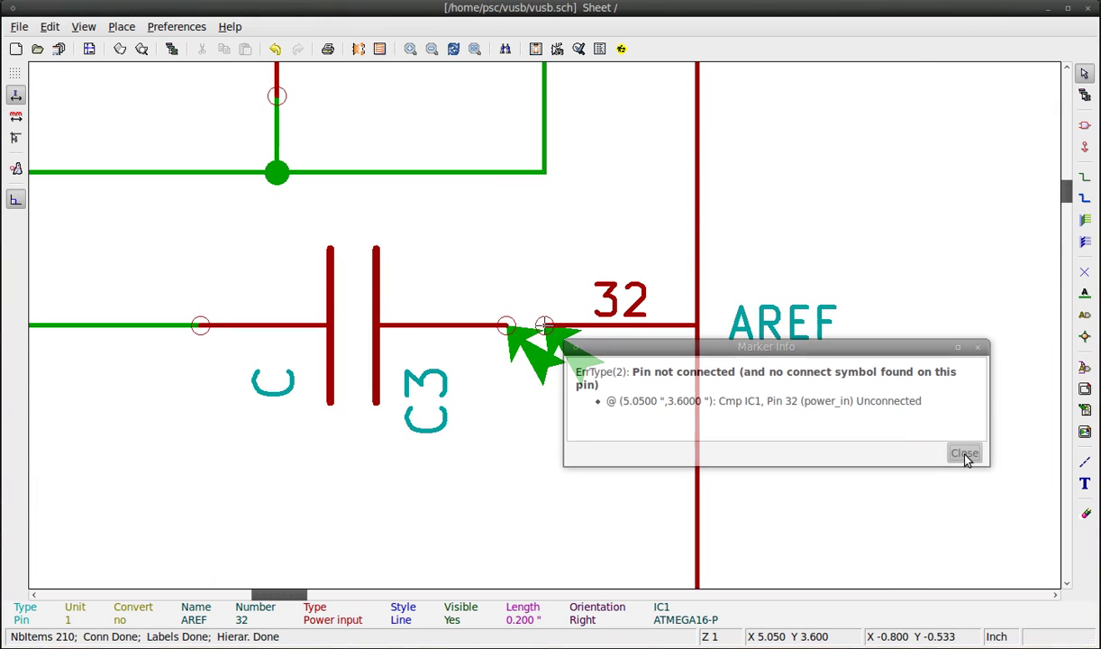
{"action": "double_click", "coordinate": [507, 328]}
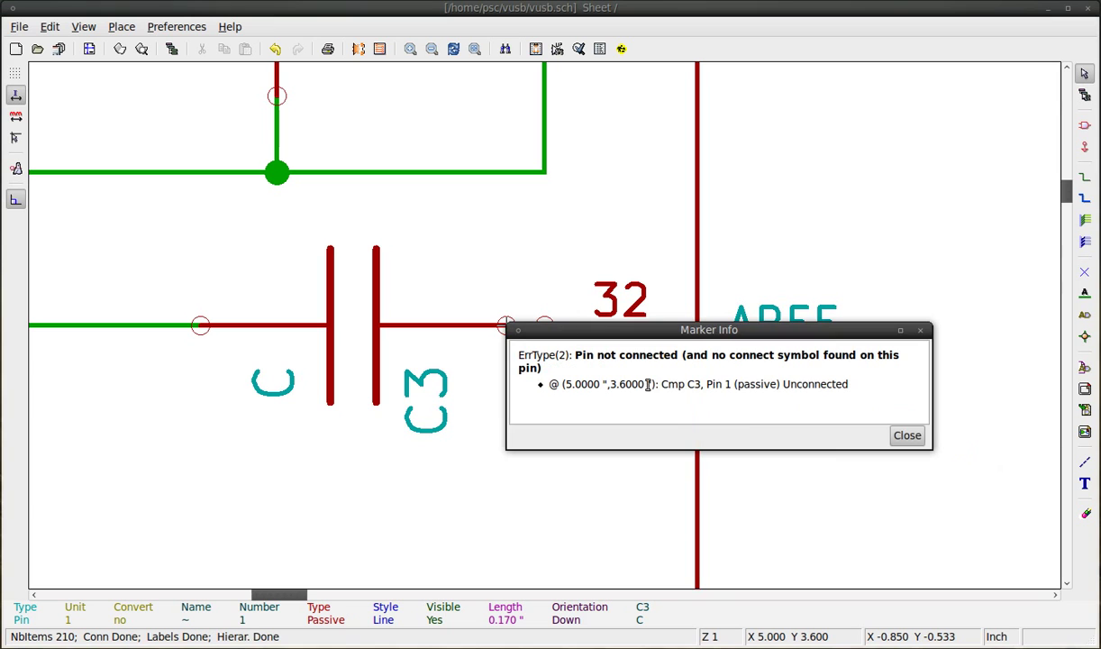
{"action": "left_click", "coordinate": [897, 437]}
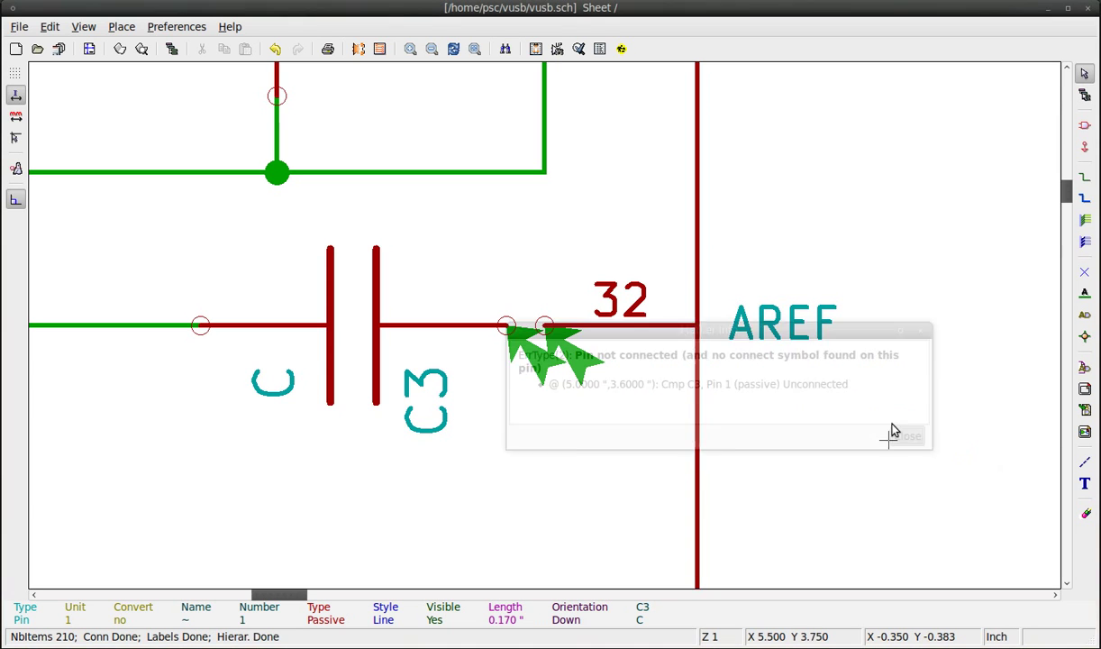
Place a rotated PWR_FLAG power symbol just below capacitor C3.
{"action": "key", "text": "p"}
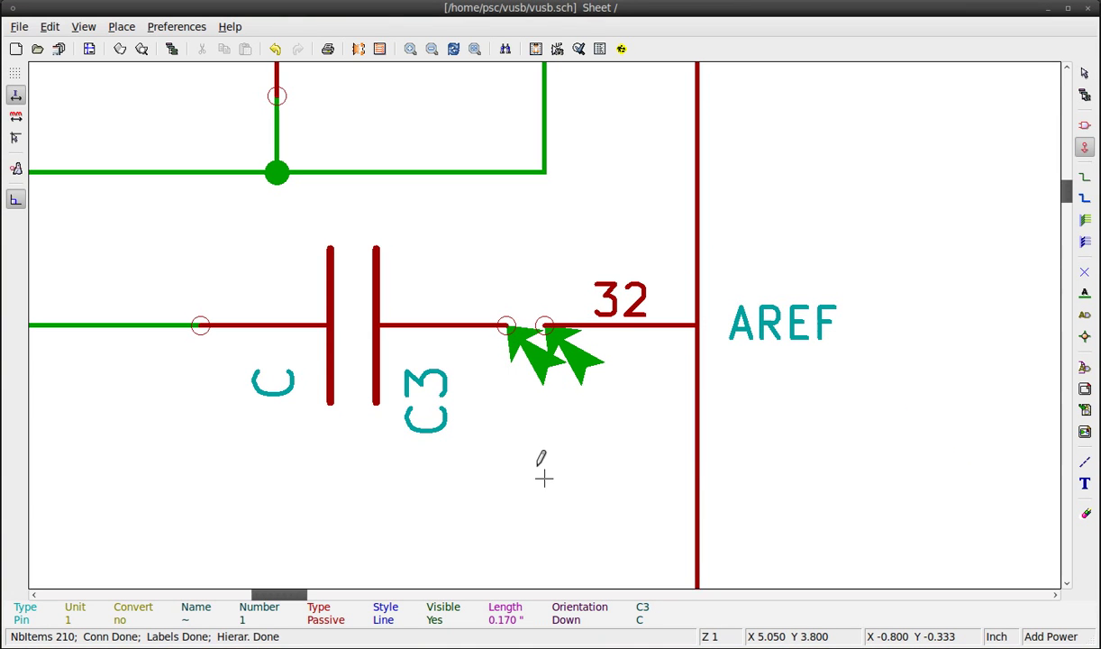
{"action": "scroll", "coordinate": [466, 474], "scroll_direction": "down", "scroll_amount": 1}
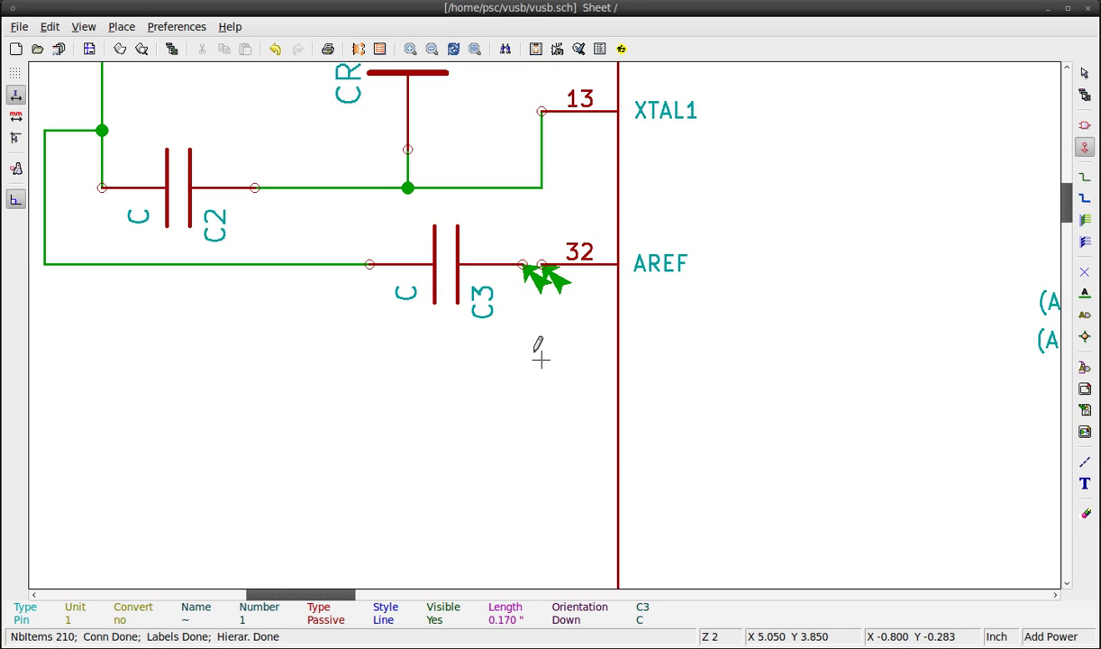
{"action": "left_click", "coordinate": [540, 358]}
{"action": "left_click", "coordinate": [694, 428]}
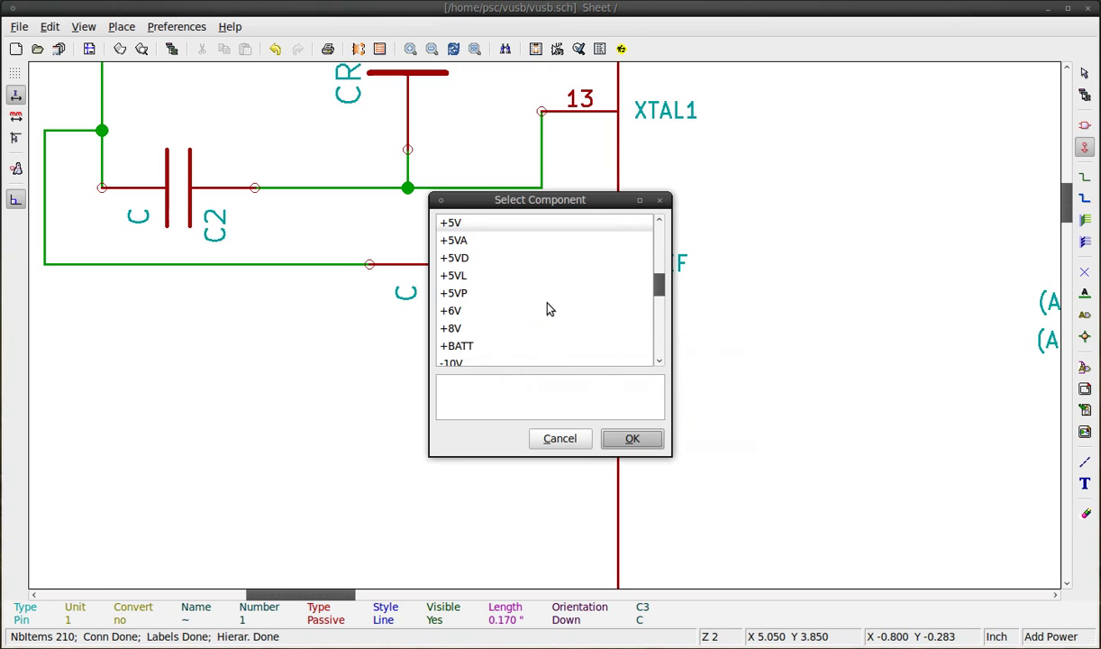
{"action": "scroll", "coordinate": [549, 310], "scroll_direction": "down", "scroll_amount": 7}
{"action": "left_click", "coordinate": [472, 335]}
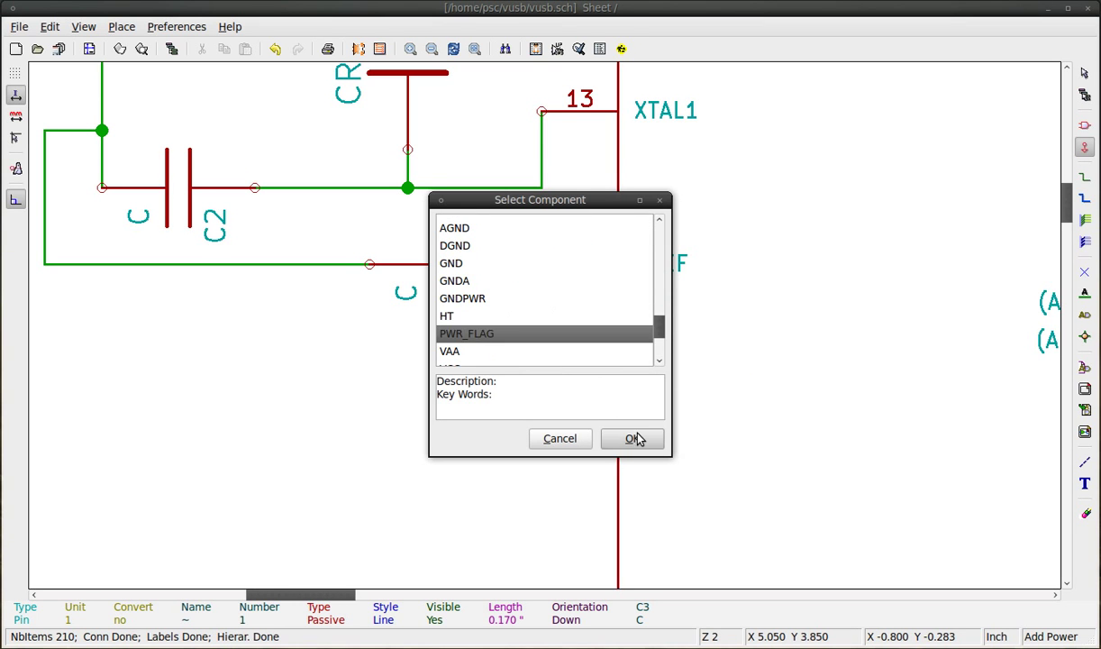
{"action": "left_click", "coordinate": [631, 438]}
{"action": "key", "text": "r"}
{"action": "key", "text": "r"}
{"action": "key", "text": "r"}
{"action": "key", "text": "r"}
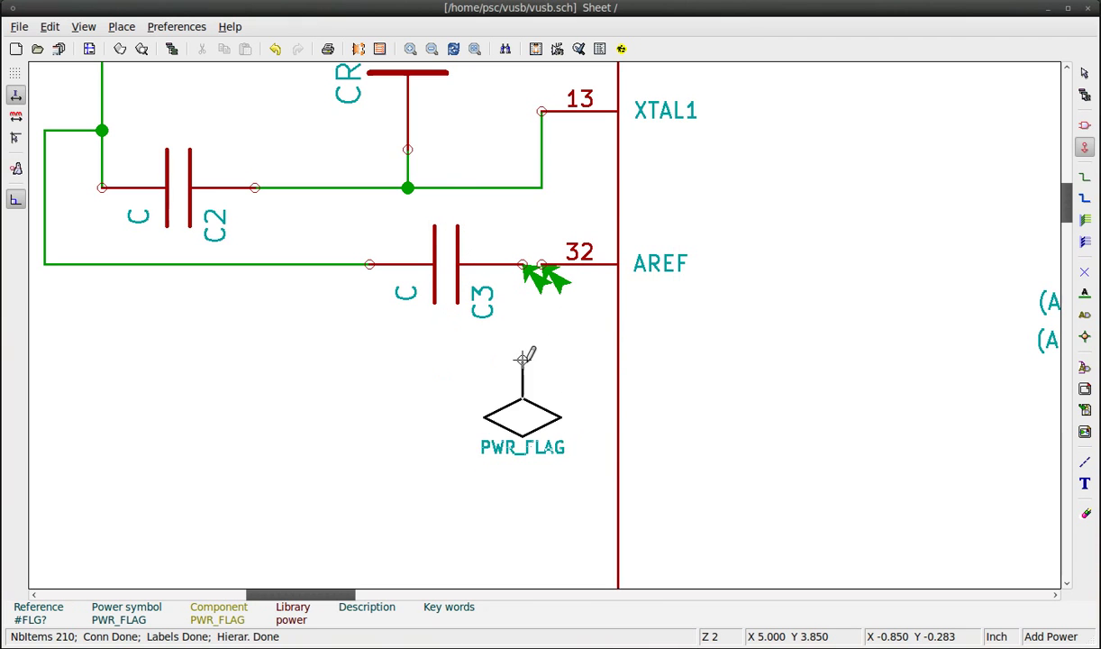
{"action": "left_click", "coordinate": [540, 321]}
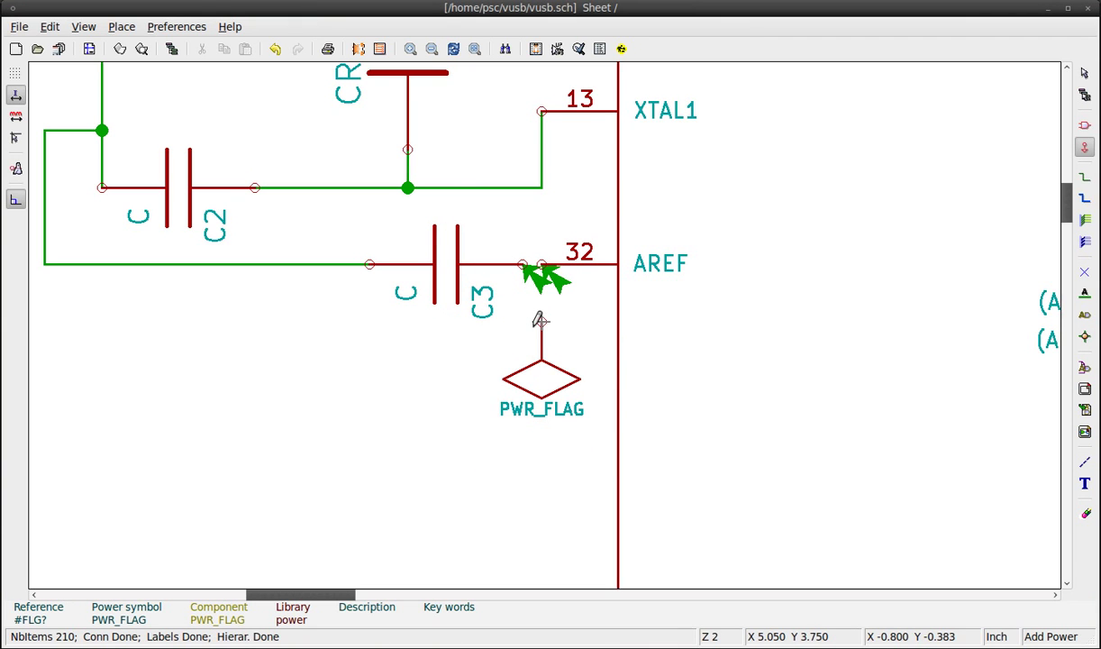
Wire the PWR_FLAG to C3's pin at the AREF pin 32 node.
{"action": "key", "text": "w"}
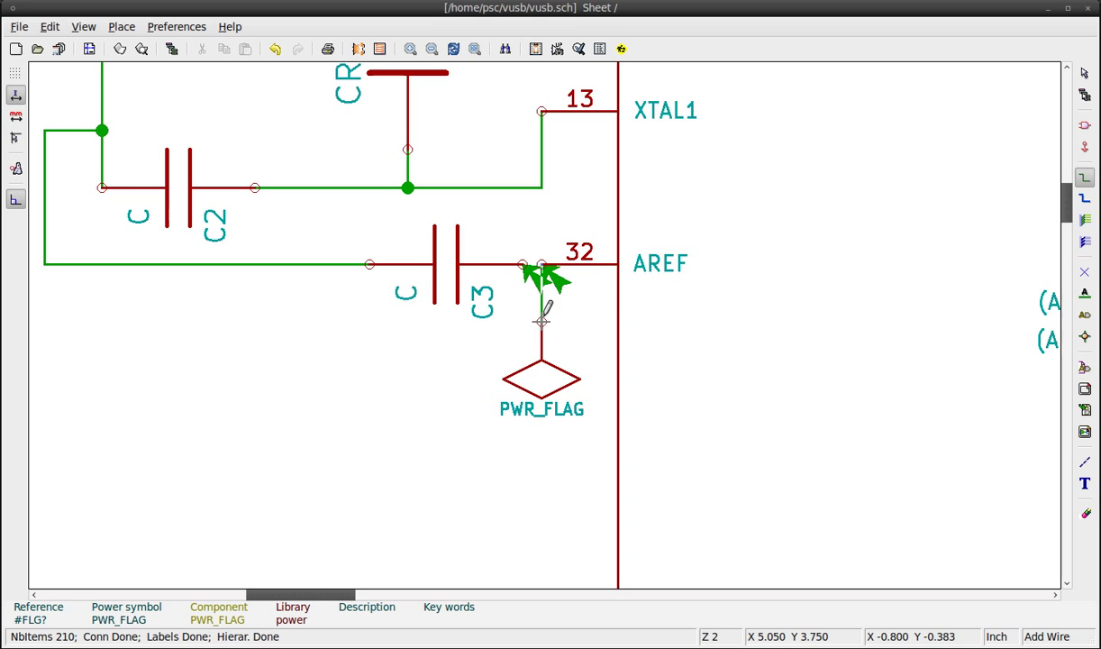
{"action": "left_click", "coordinate": [522, 264]}
{"action": "left_click", "coordinate": [542, 302]}
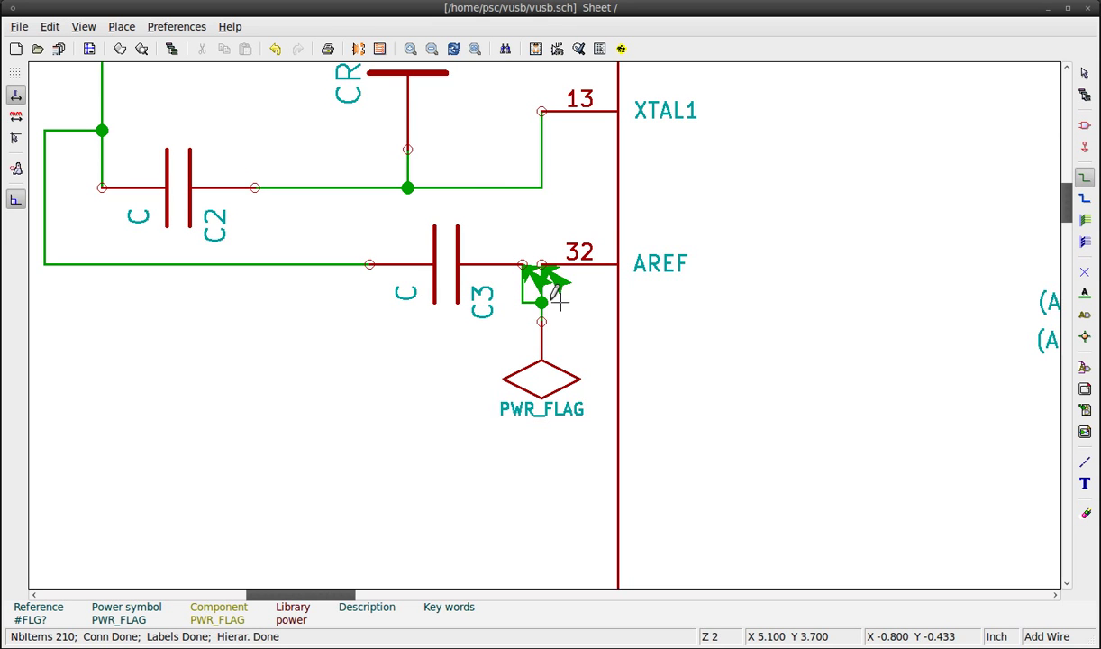
{"action": "scroll", "coordinate": [658, 322], "scroll_direction": "down", "scroll_amount": 1}
{"action": "scroll", "coordinate": [535, 290], "scroll_direction": "down", "scroll_amount": 1}
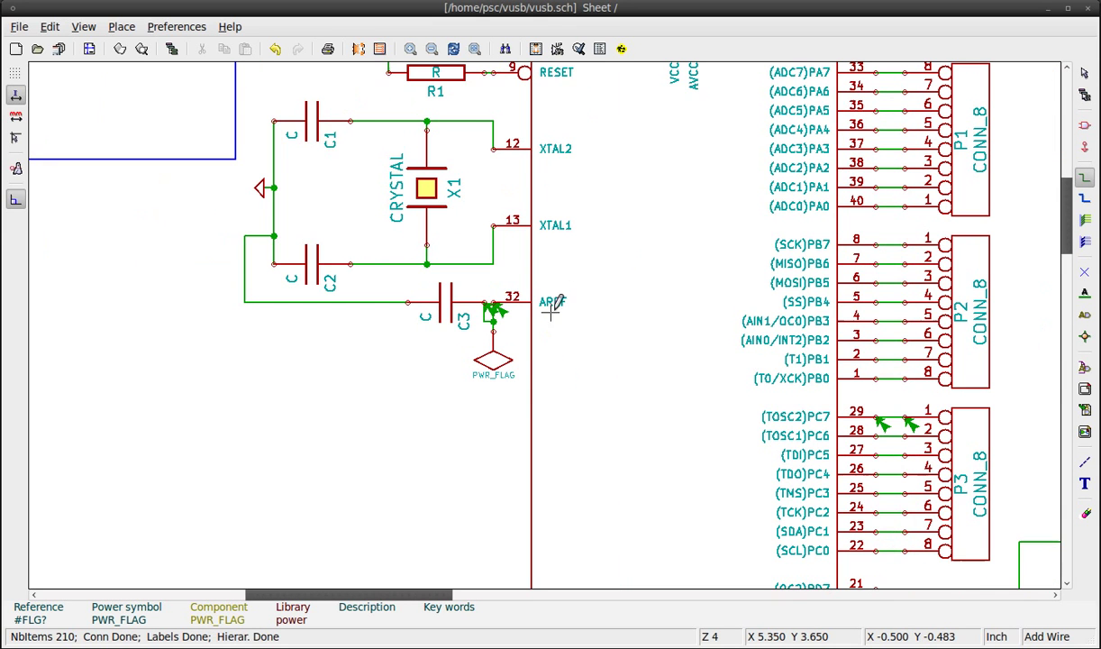
{"action": "scroll", "coordinate": [602, 185], "scroll_direction": "down", "scroll_amount": 2}
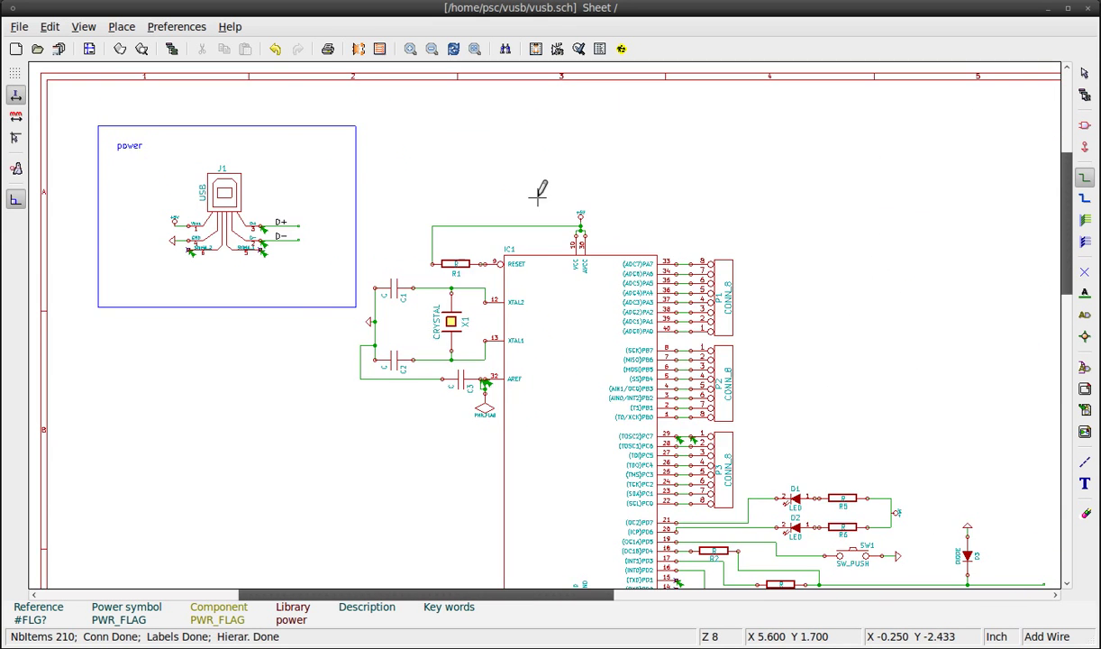
Rerun the electrical rules check and inspect the remaining warning at J1 pin 3.
{"action": "left_click", "coordinate": [579, 50]}
{"action": "left_click", "coordinate": [775, 152]}
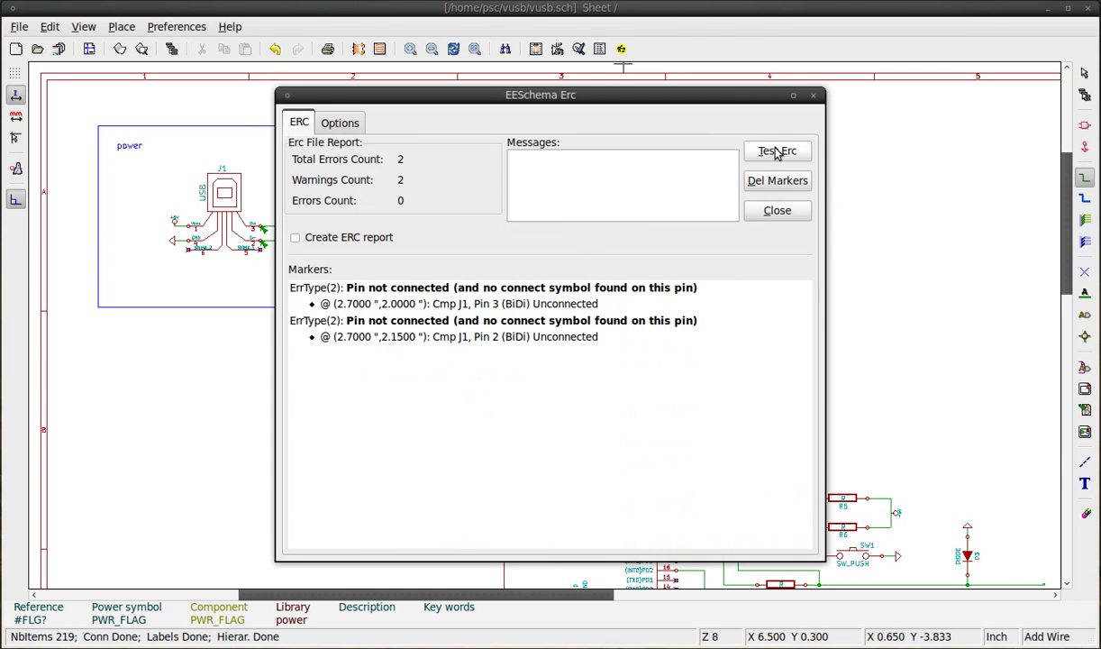
{"action": "double_click", "coordinate": [543, 297]}
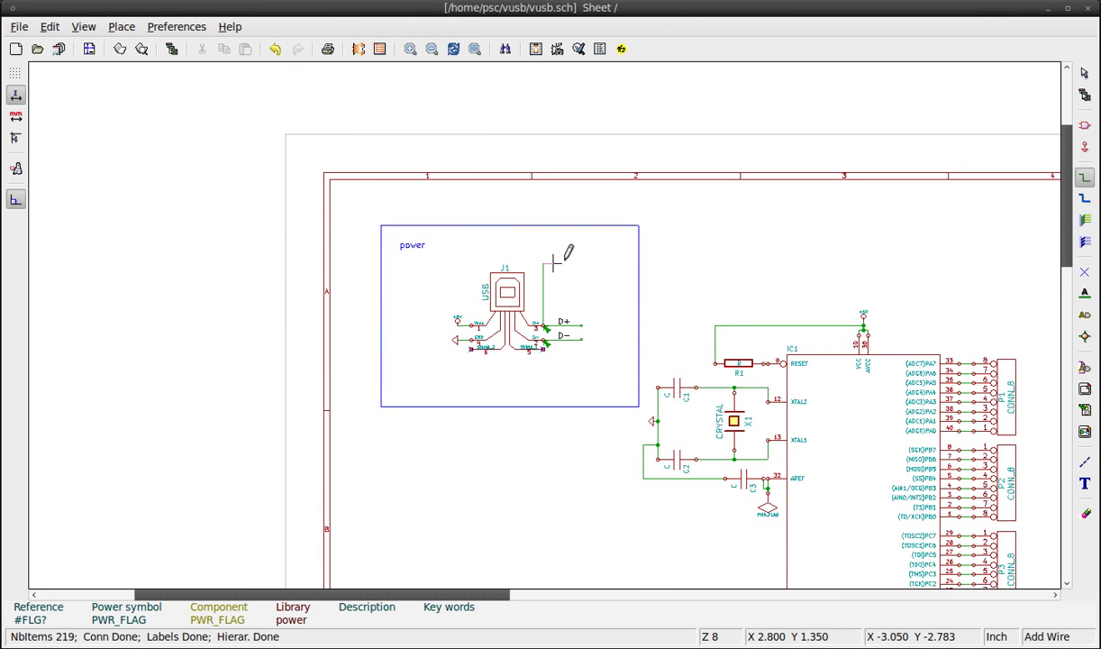
{"action": "scroll", "coordinate": [590, 287], "scroll_direction": "up", "scroll_amount": 4}
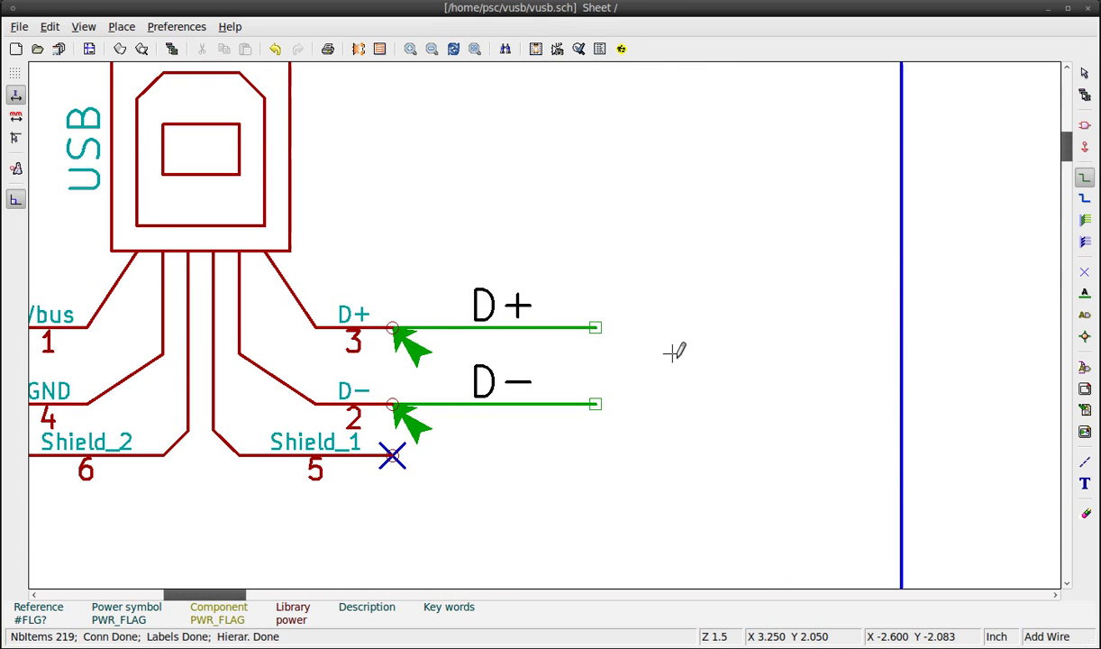
{"action": "scroll", "coordinate": [612, 370], "scroll_direction": "down", "scroll_amount": 6}
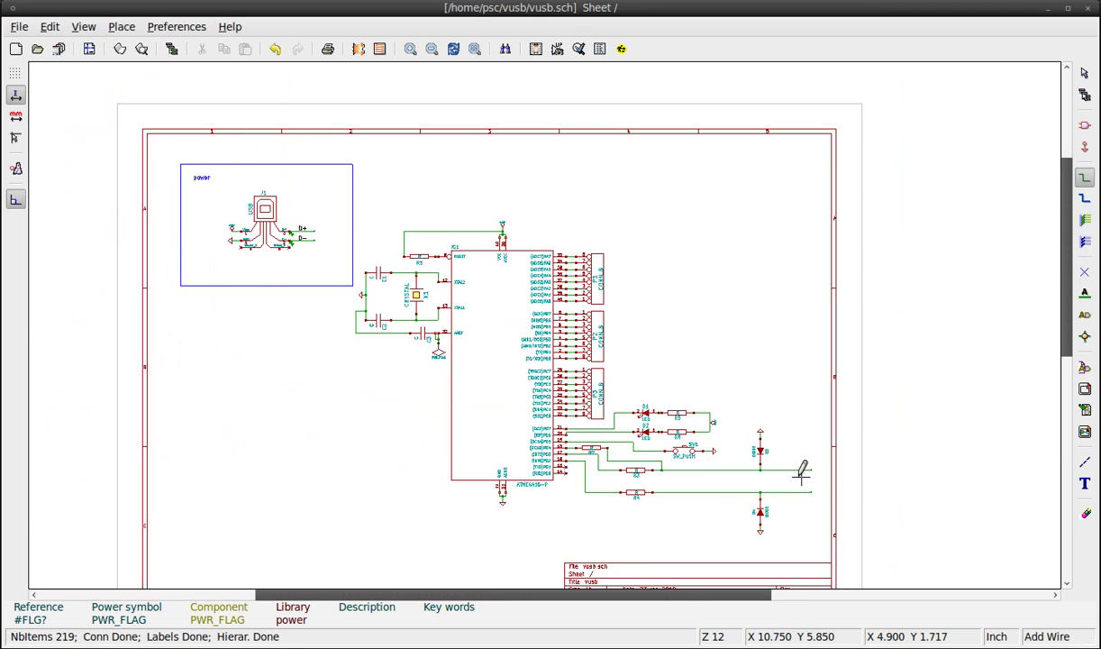
{"action": "scroll", "coordinate": [762, 461], "scroll_direction": "up", "scroll_amount": 4}
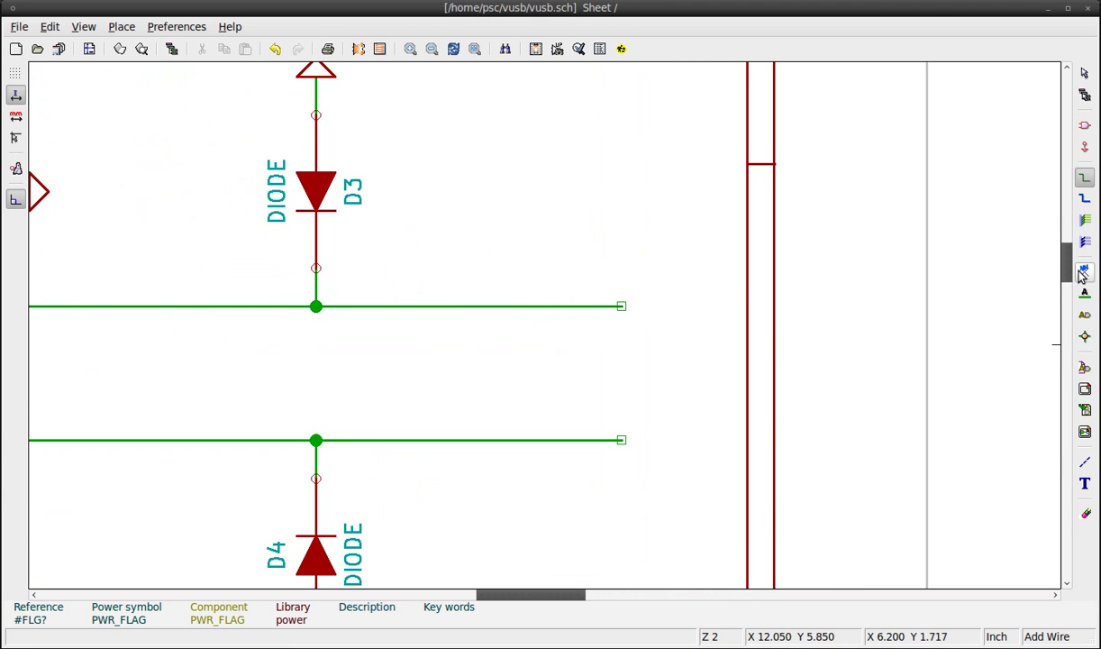
Label the upper data wire by D3 as D- and the lower wire by D4 as D+.
{"action": "left_click", "coordinate": [1085, 293]}
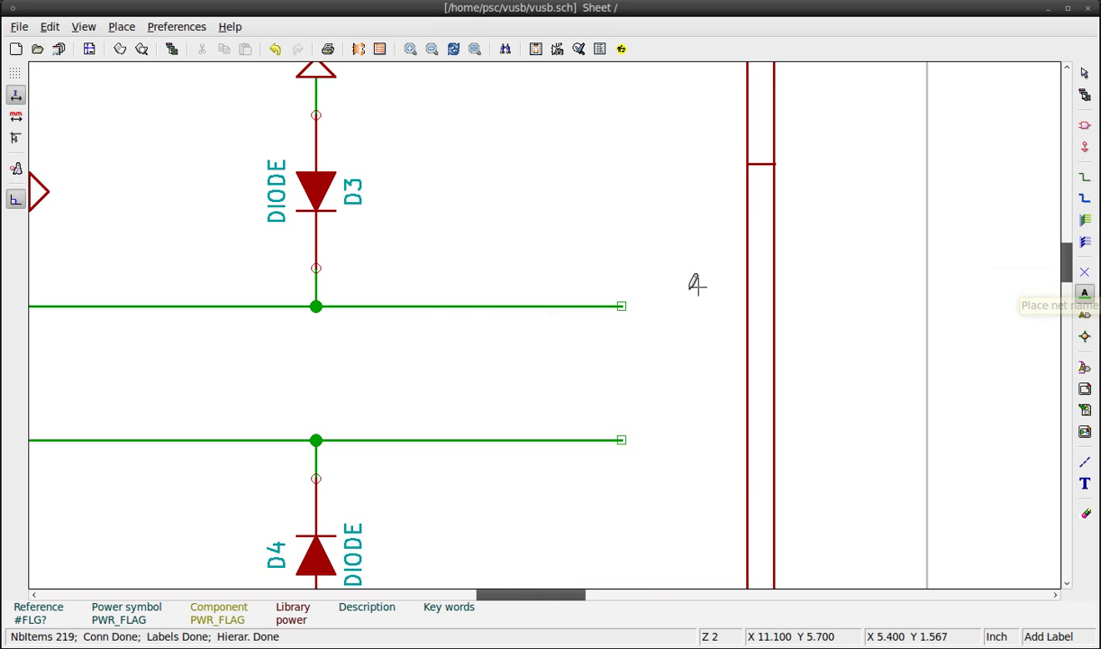
{"action": "left_click", "coordinate": [491, 307]}
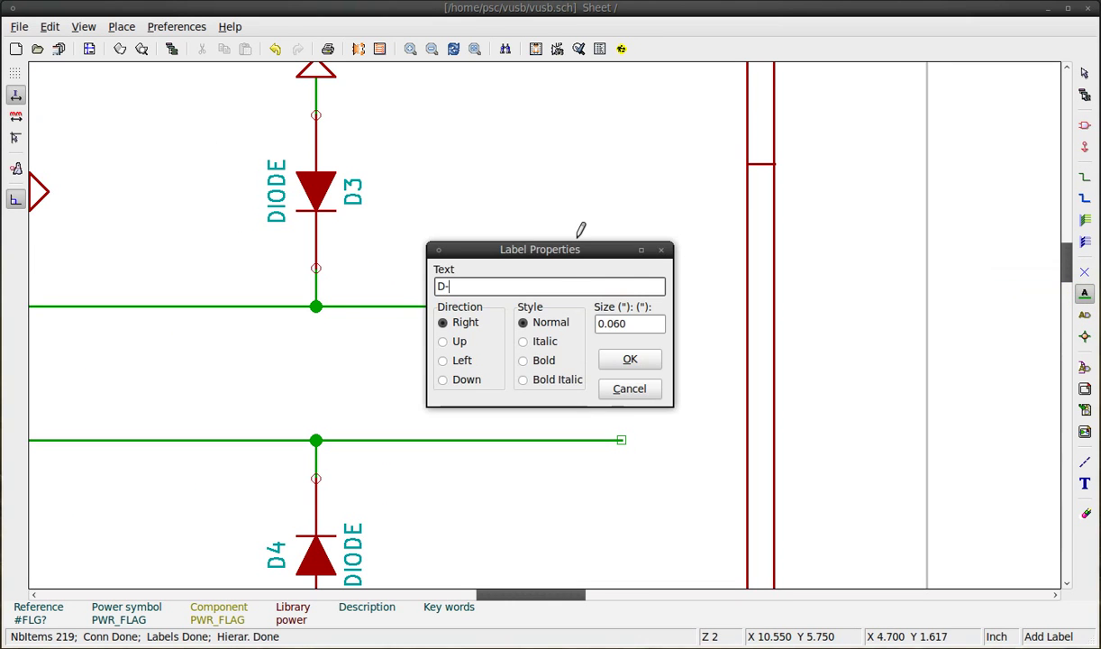
{"action": "type", "text": "D-"}
{"action": "key", "text": "Return"}
{"action": "left_click", "coordinate": [488, 306]}
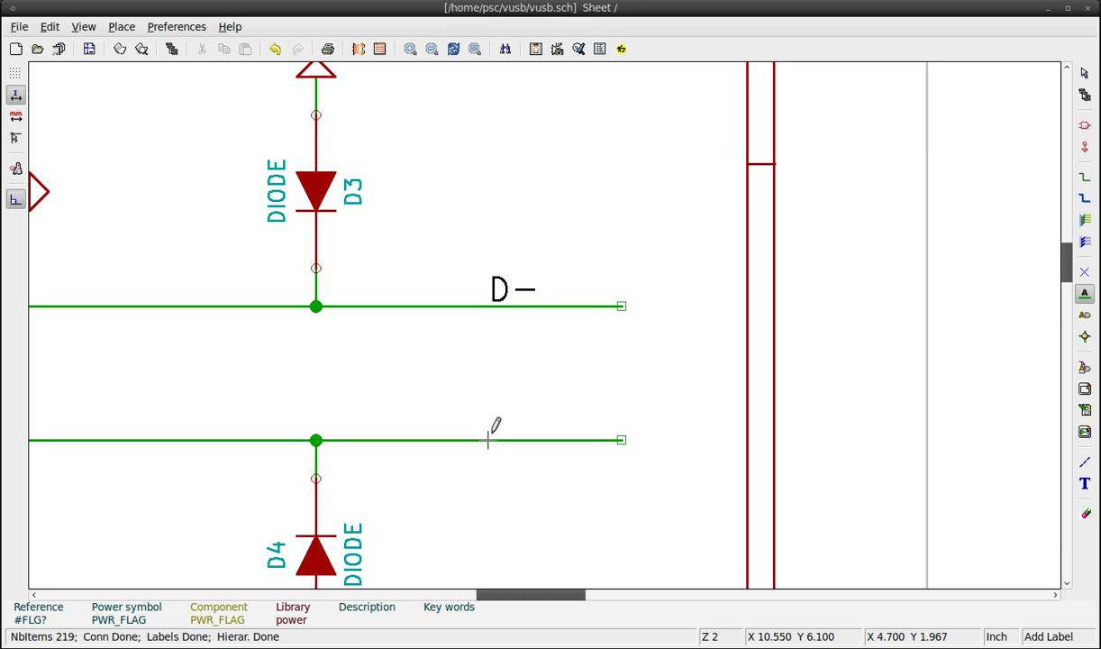
{"action": "left_click", "coordinate": [487, 440]}
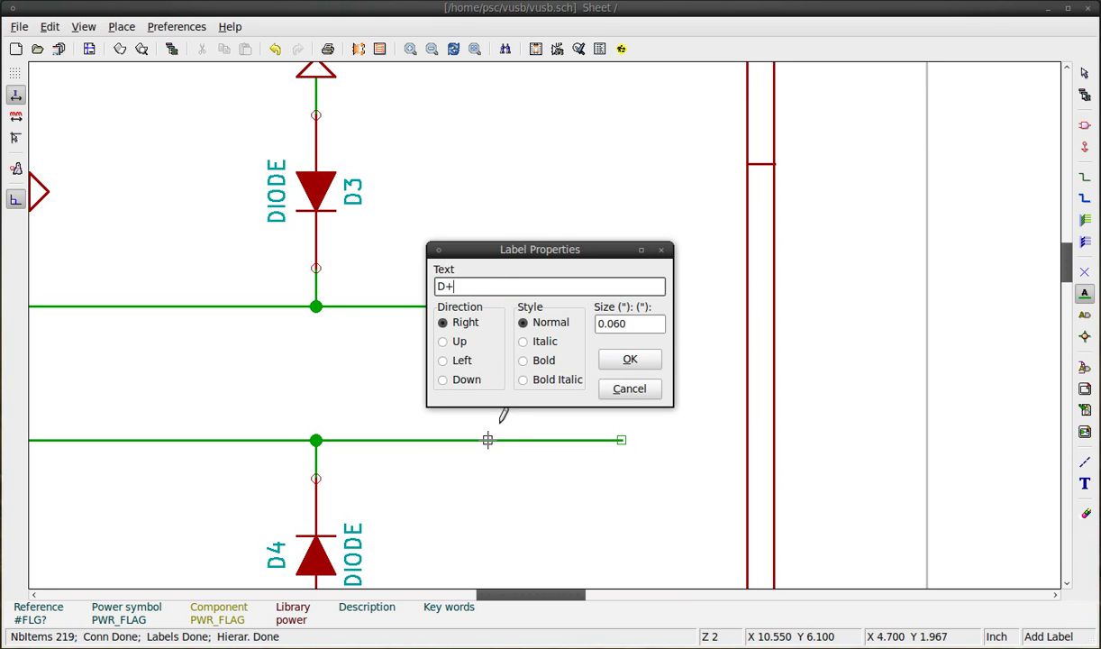
{"action": "key", "text": "Return"}
{"action": "left_click", "coordinate": [488, 440]}
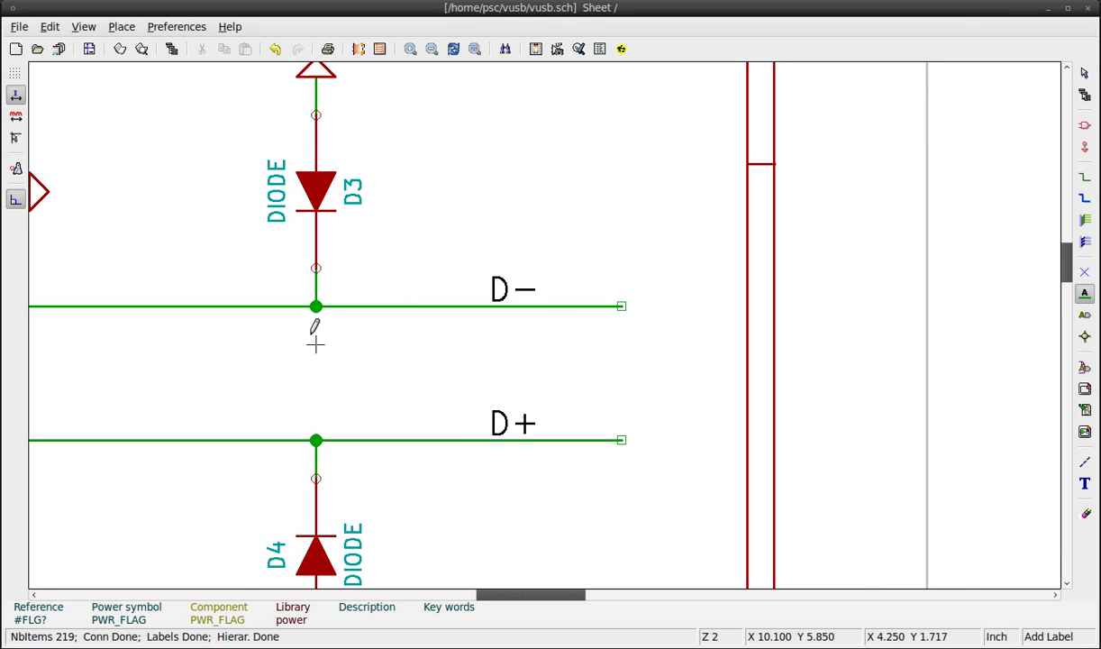
{"action": "scroll", "coordinate": [491, 289], "scroll_direction": "down", "scroll_amount": 5}
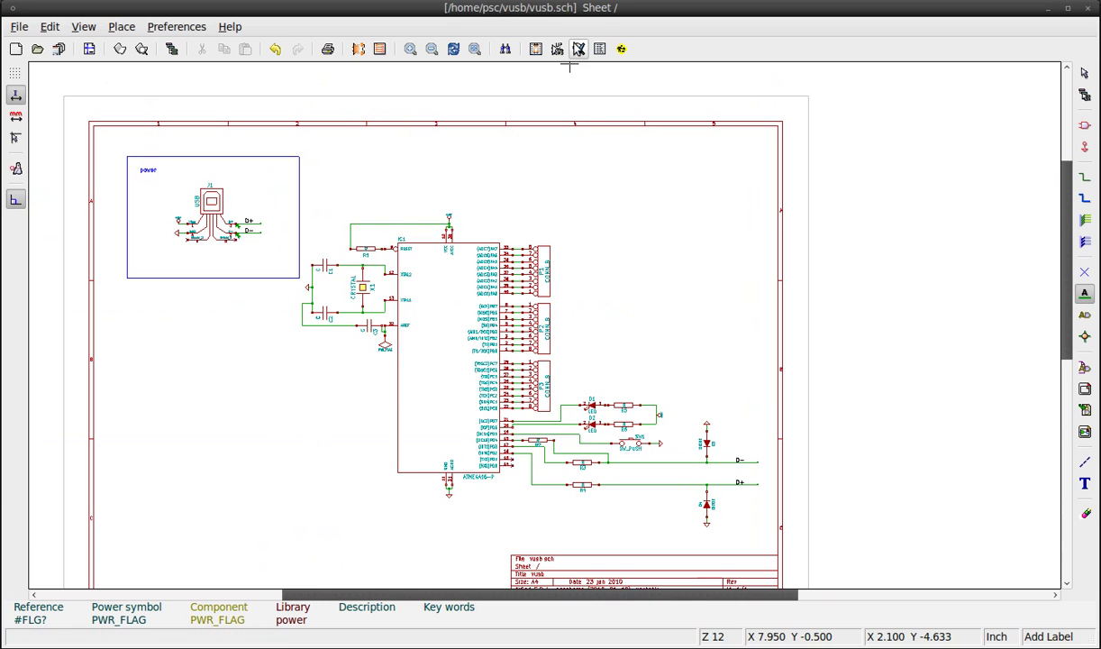
Run the electrical rules check and confirm it reports zero errors.
{"action": "left_click", "coordinate": [578, 48]}
{"action": "left_click", "coordinate": [776, 151]}
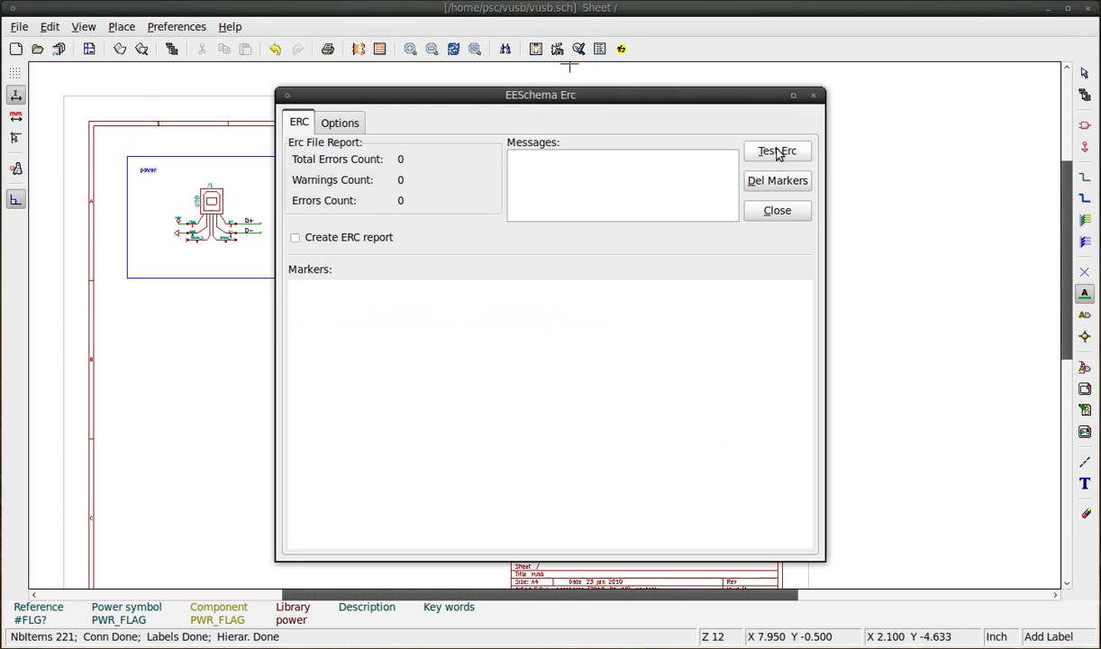
{"action": "left_click", "coordinate": [777, 211]}
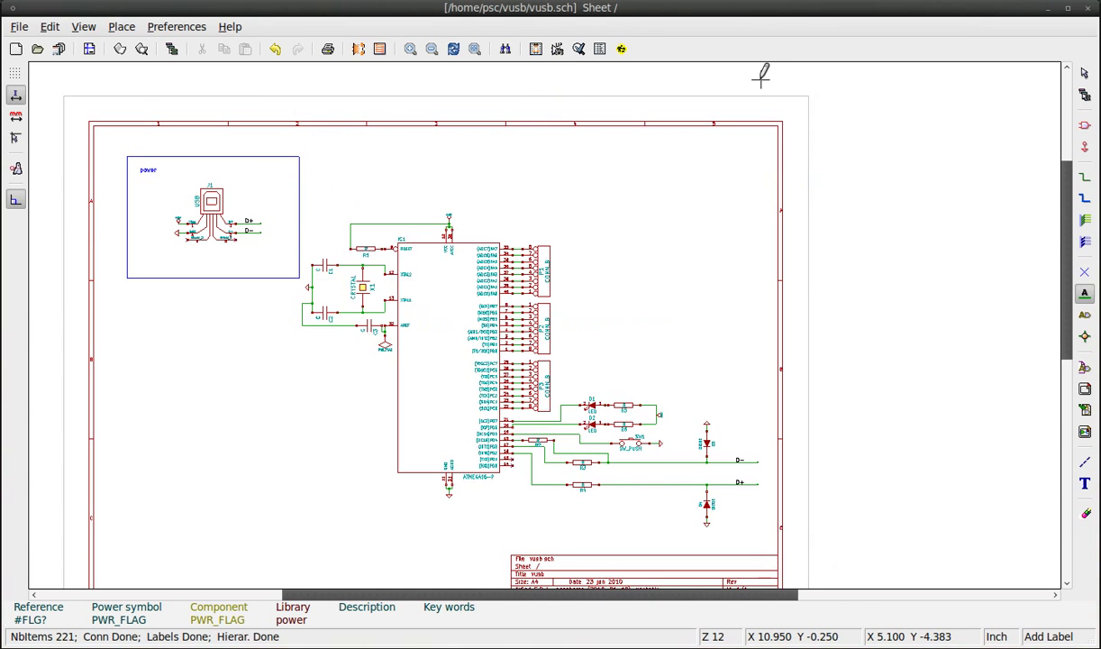
Generate the Pcbnew-format netlist and save it as vusb.net.
{"action": "left_click", "coordinate": [536, 50]}
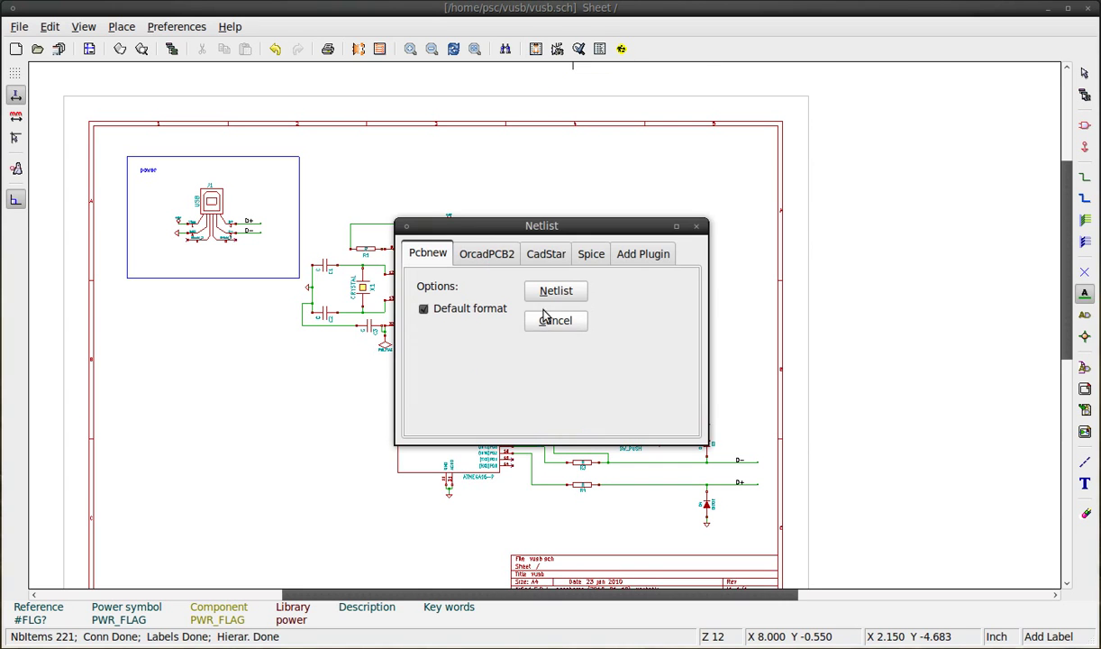
{"action": "left_click", "coordinate": [546, 318]}
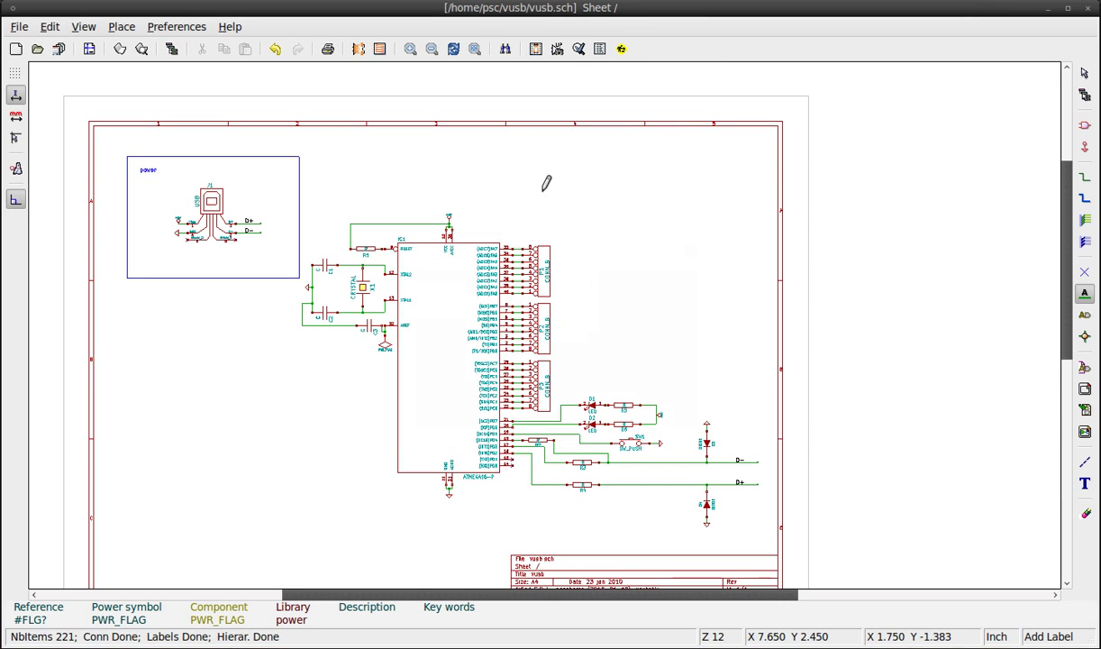
{"action": "left_click", "coordinate": [536, 49]}
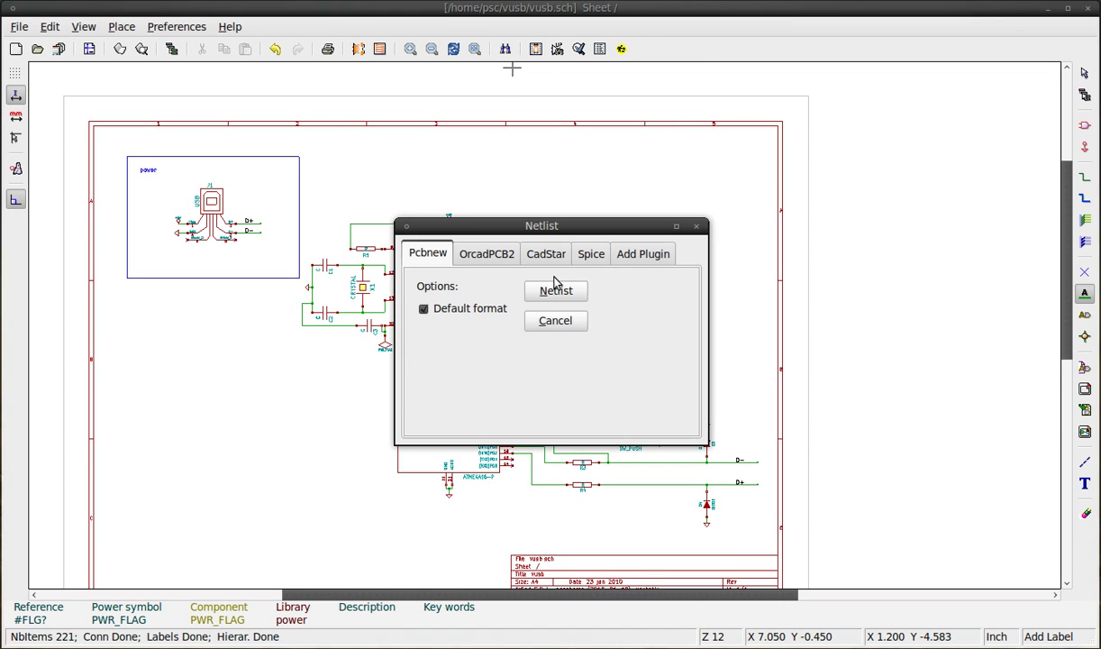
{"action": "left_click", "coordinate": [556, 289]}
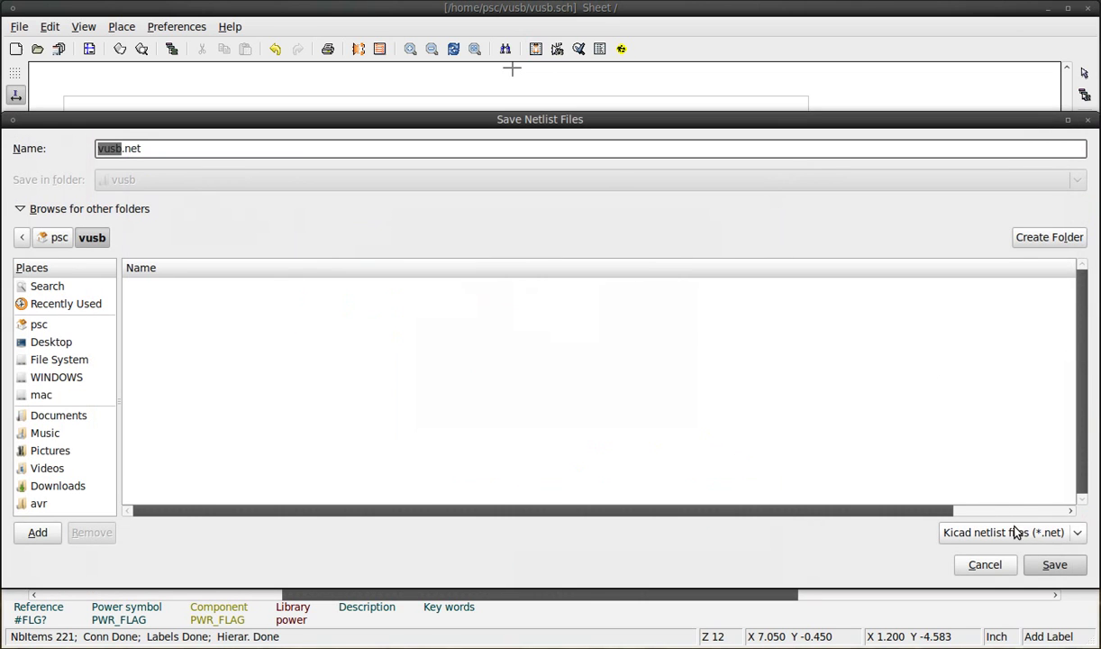
{"action": "left_click", "coordinate": [1045, 565]}
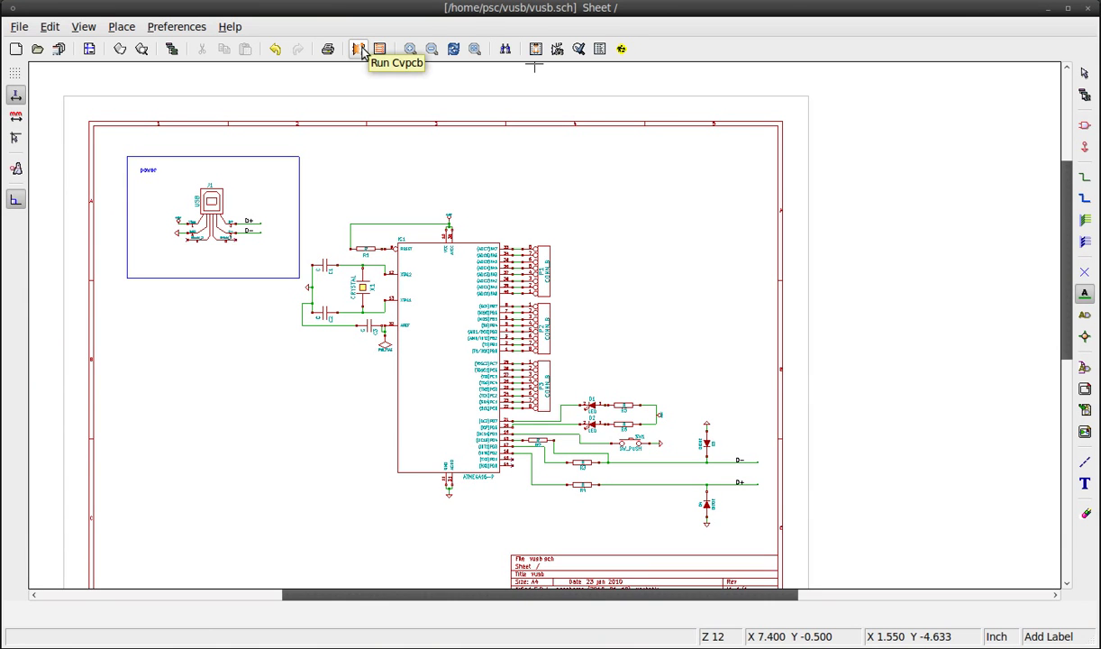
Launch CvPCB on vusb.net, dismiss the library error, and browse the footprint list and footprints.pdf.
{"action": "left_click", "coordinate": [360, 50]}
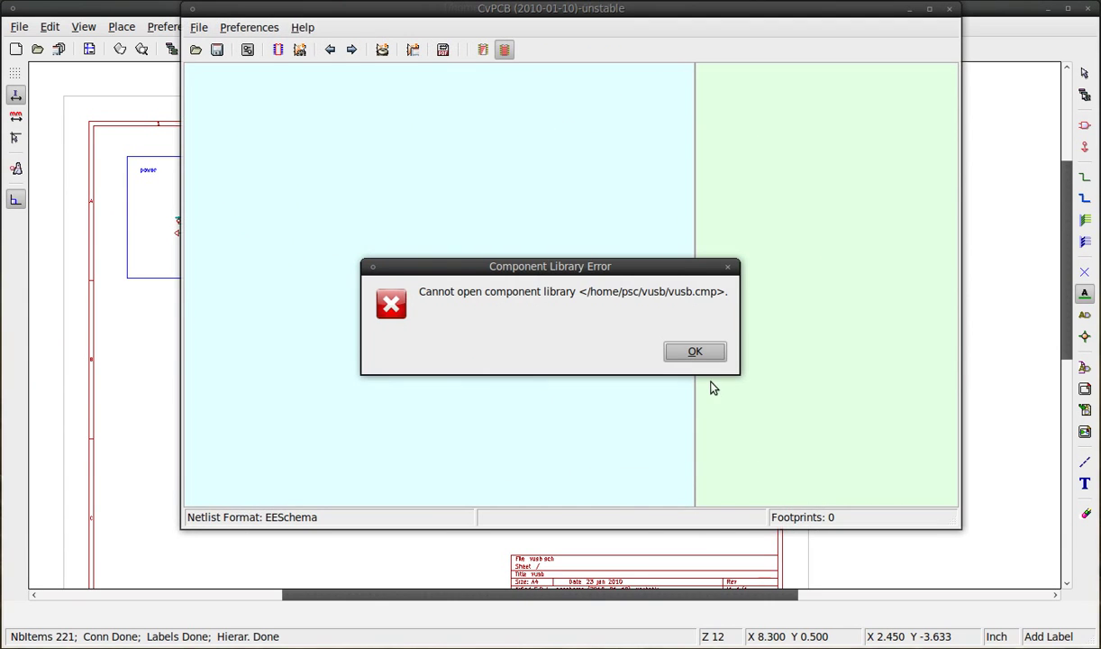
{"action": "left_click", "coordinate": [696, 352]}
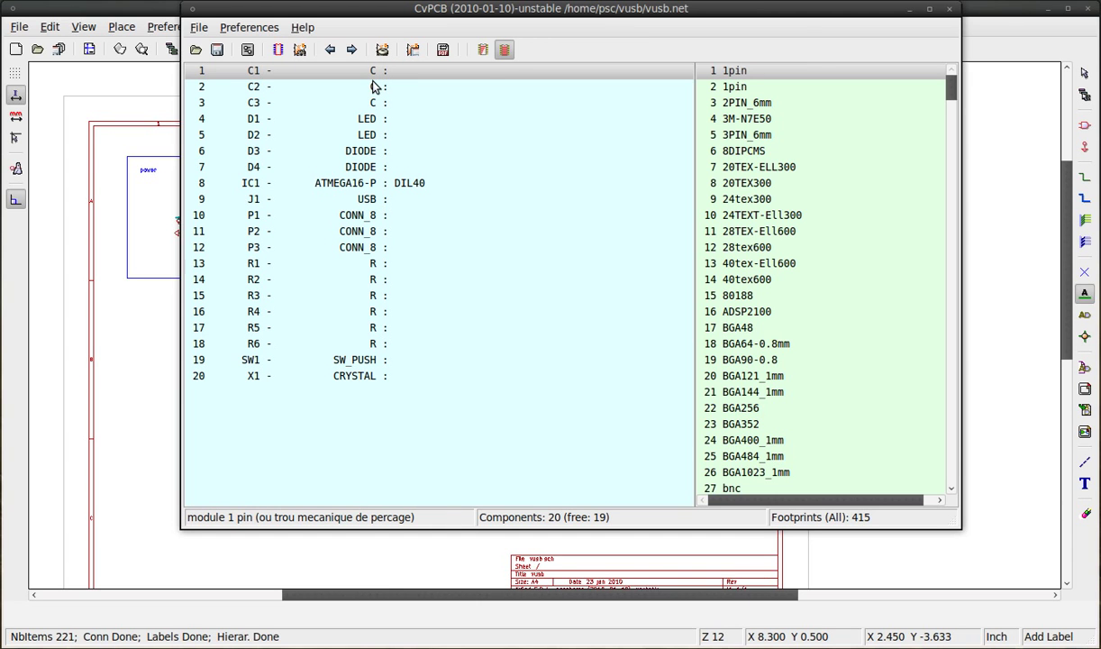
{"action": "left_click_drag", "start_coordinate": [952, 83], "coordinate": [628, 81]}
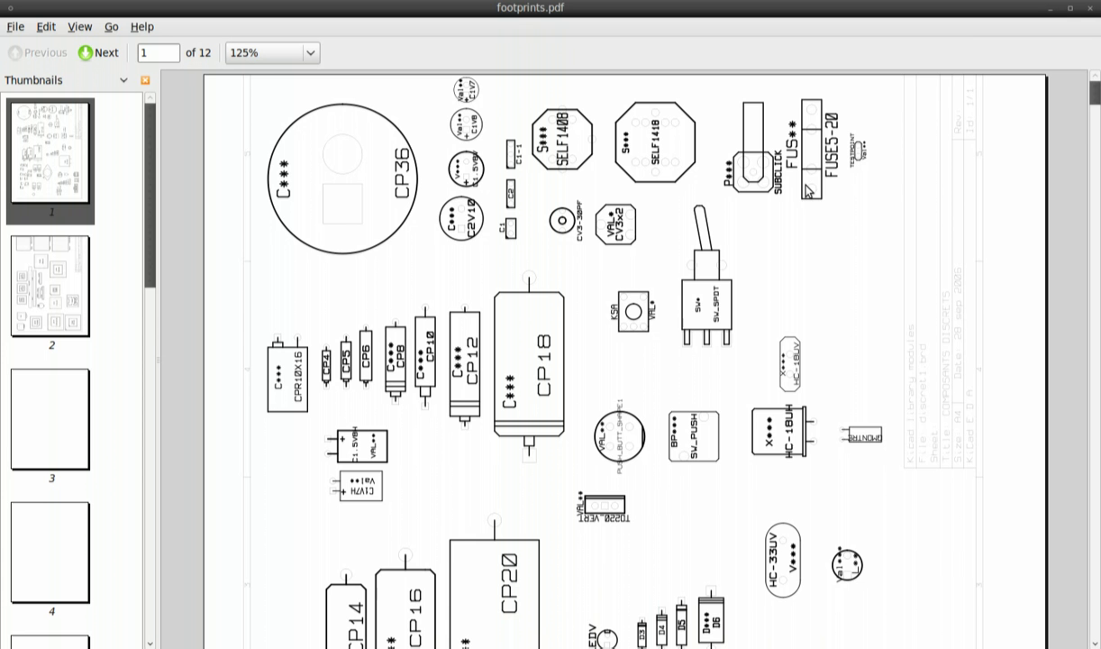
{"action": "scroll", "coordinate": [856, 345], "scroll_direction": "down", "scroll_amount": 3}
{"action": "scroll", "coordinate": [874, 345], "scroll_direction": "down", "scroll_amount": 15}
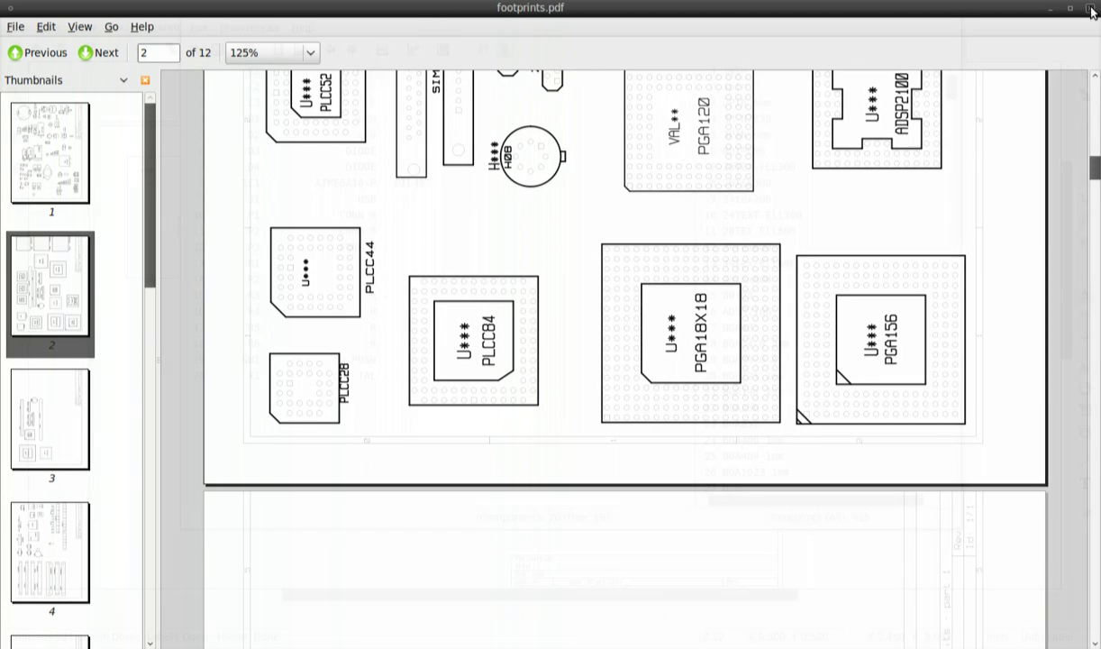
{"action": "key", "text": "ctrl+w"}
{"action": "scroll", "coordinate": [755, 313], "scroll_direction": "down", "scroll_amount": 10}
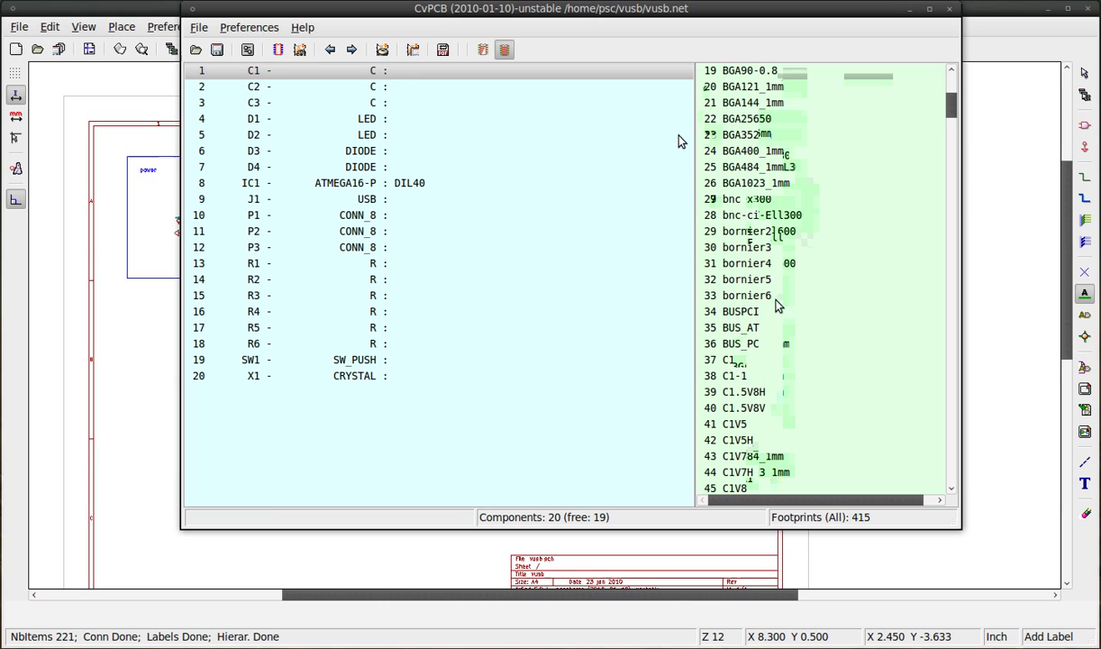
Assign footprint C1 to capacitors C1–C3, LED-3MM to the LEDs and D3 to the diodes.
{"action": "left_click", "coordinate": [732, 167]}
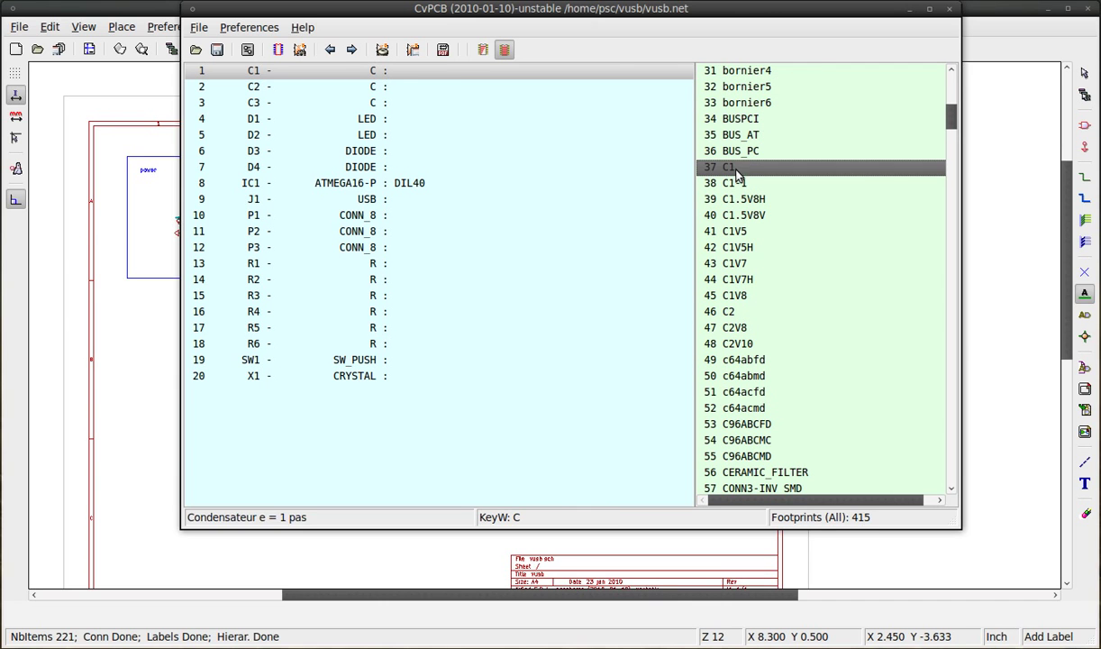
{"action": "left_click", "coordinate": [277, 51]}
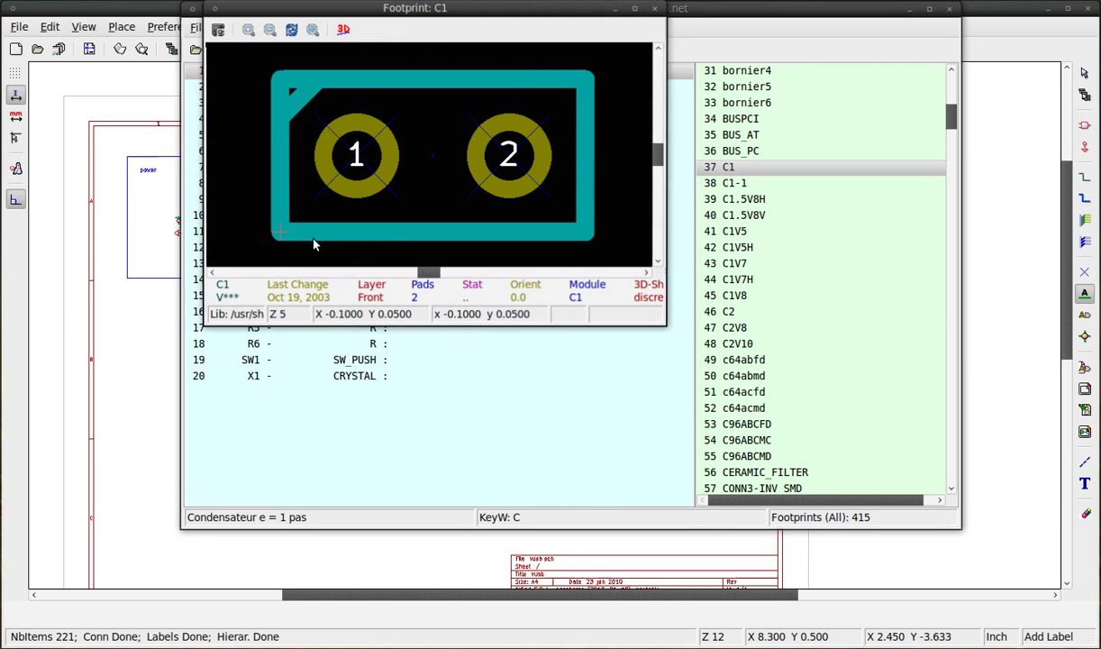
{"action": "key", "text": "space"}
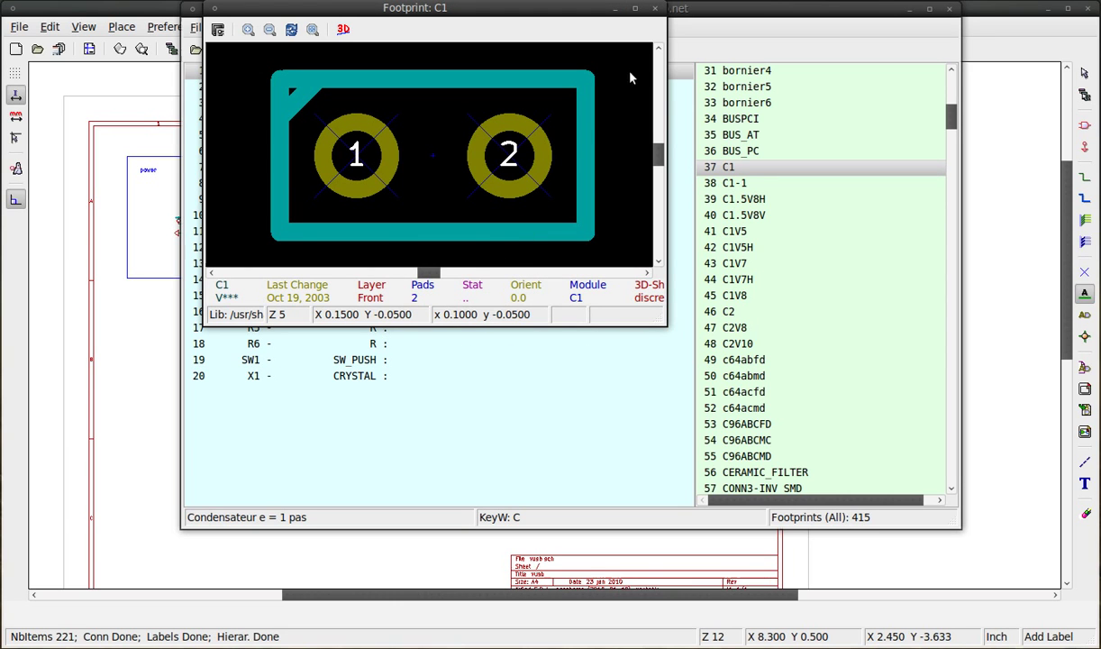
{"action": "left_click", "coordinate": [655, 8]}
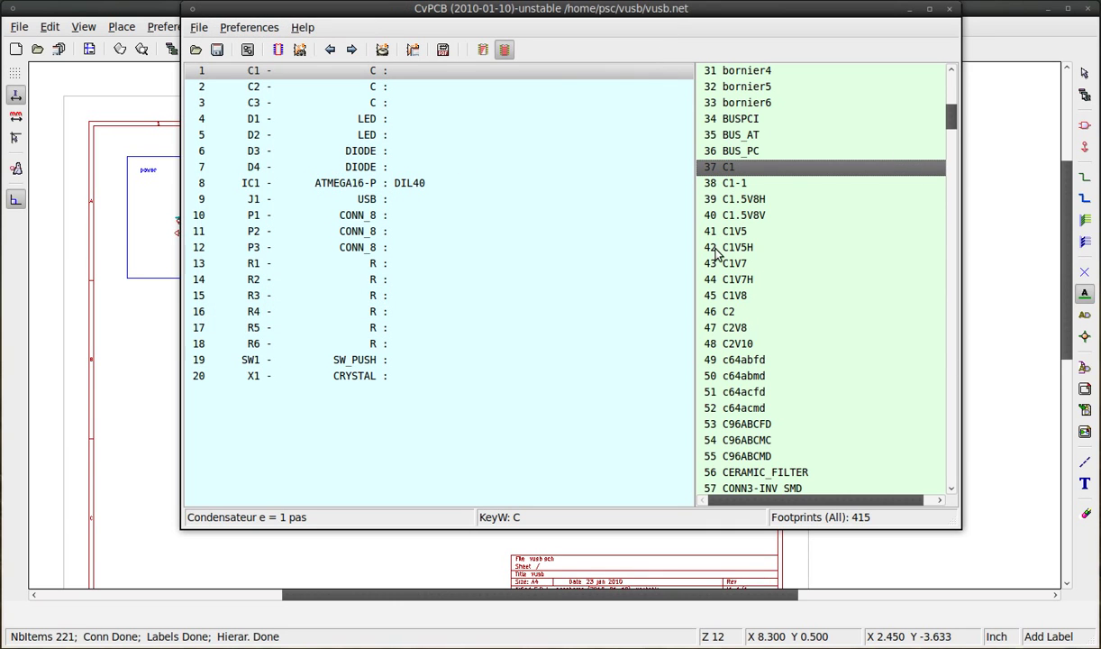
{"action": "key", "text": "Up"}
{"action": "left_click", "coordinate": [735, 167]}
{"action": "double_click", "coordinate": [735, 167]}
{"action": "double_click", "coordinate": [735, 167]}
{"action": "double_click", "coordinate": [735, 167]}
{"action": "scroll", "coordinate": [787, 327], "scroll_direction": "down", "scroll_amount": 10}
{"action": "double_click", "coordinate": [744, 376]}
{"action": "double_click", "coordinate": [743, 376]}
{"action": "scroll", "coordinate": [741, 215], "scroll_direction": "up", "scroll_amount": 7}
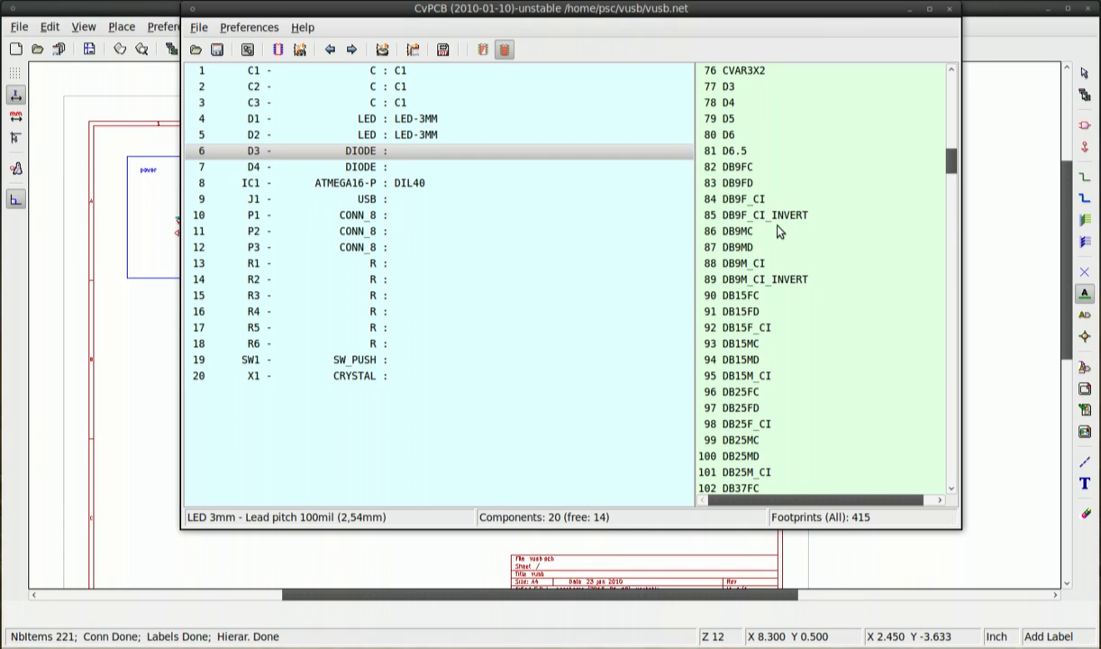
{"action": "double_click", "coordinate": [735, 86]}
{"action": "double_click", "coordinate": [734, 86]}
Assign DIP-40_600 to IC1 and inspect the chip in the 3D viewer.
{"action": "left_click", "coordinate": [721, 311]}
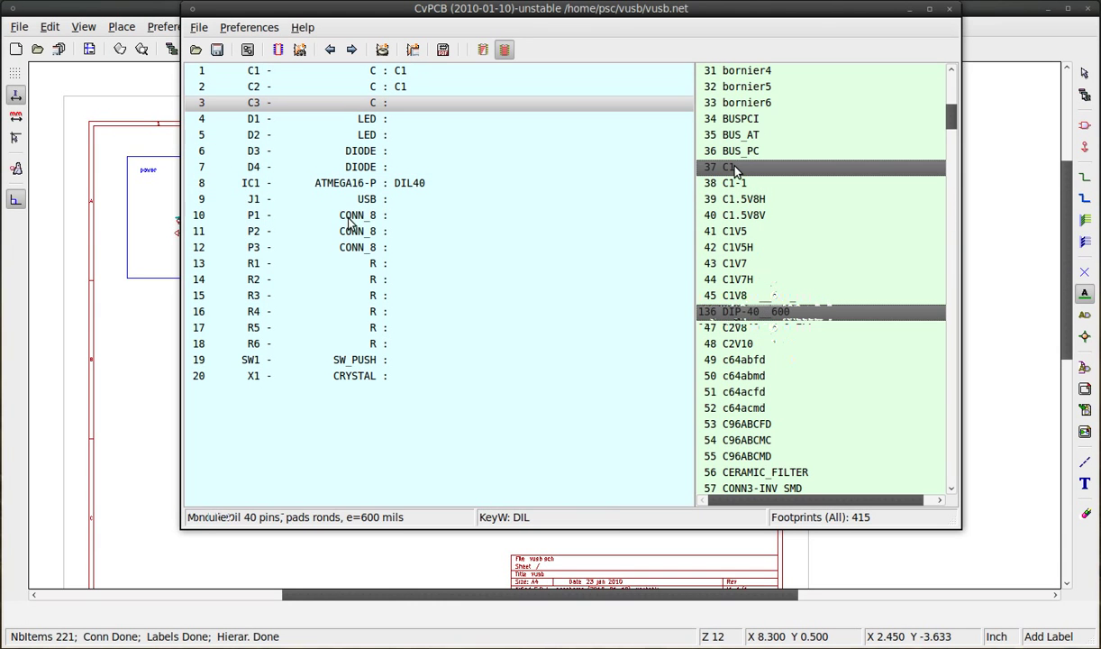
{"action": "left_click", "coordinate": [288, 50]}
{"action": "left_click", "coordinate": [330, 29]}
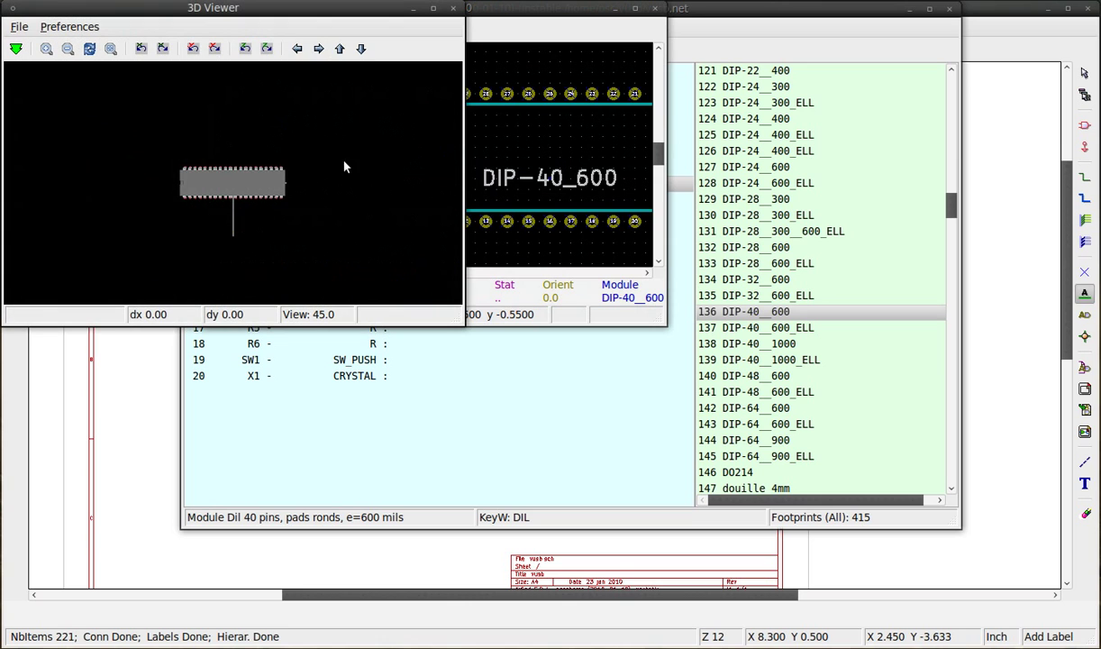
{"action": "left_click_drag", "start_coordinate": [258, 212], "coordinate": [268, 109]}
{"action": "scroll", "coordinate": [735, 361], "scroll_direction": "down", "scroll_amount": 10}
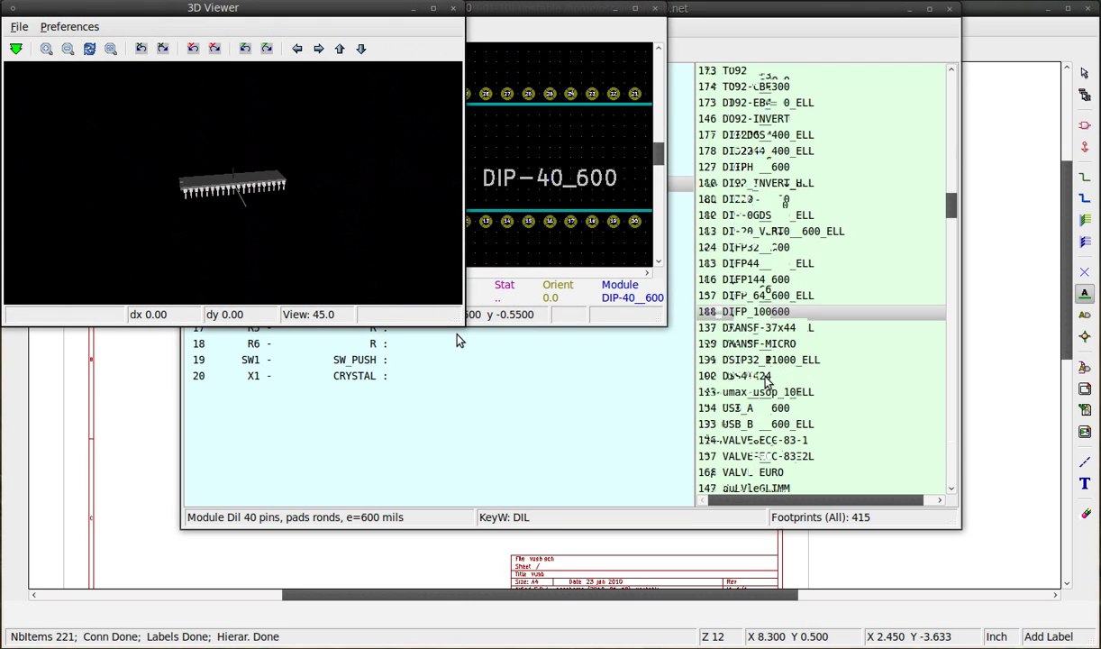
Assign USB_A to J1, SIL-8 to the connectors, R3 to the resistors, a switch footprint to SW1, and save.
{"action": "left_click", "coordinate": [737, 311]}
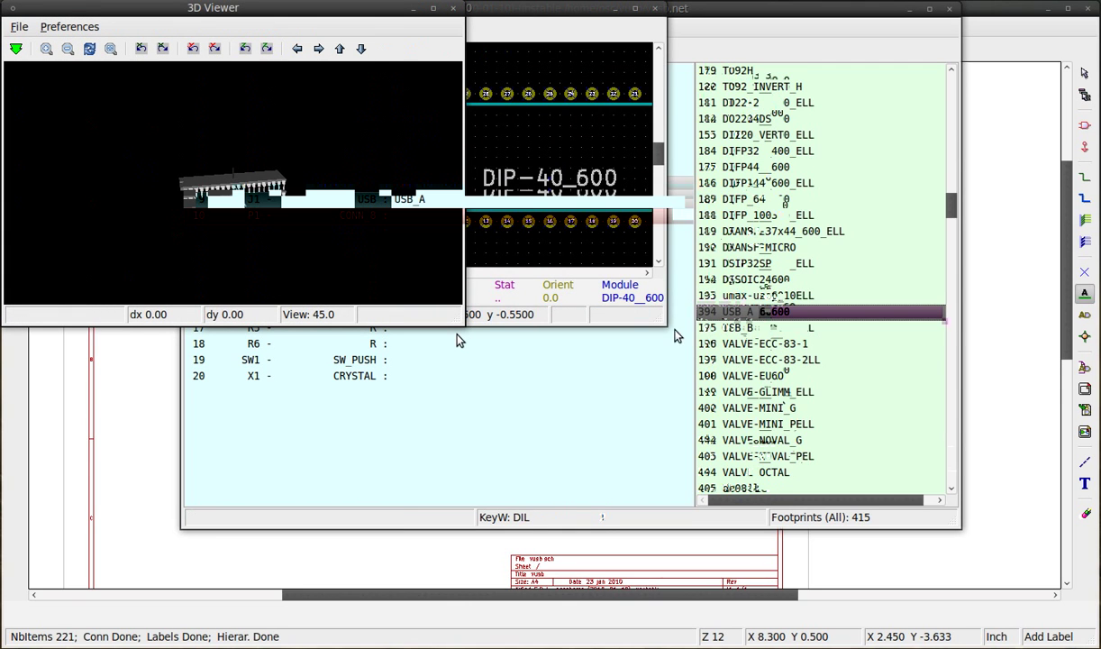
{"action": "left_click_drag", "start_coordinate": [948, 446], "coordinate": [952, 320]}
{"action": "left_click", "coordinate": [747, 247]}
{"action": "double_click", "coordinate": [747, 247]}
{"action": "double_click", "coordinate": [747, 247]}
{"action": "double_click", "coordinate": [747, 247]}
{"action": "double_click", "coordinate": [728, 103]}
{"action": "left_click", "coordinate": [748, 357]}
{"action": "double_click", "coordinate": [748, 358]}
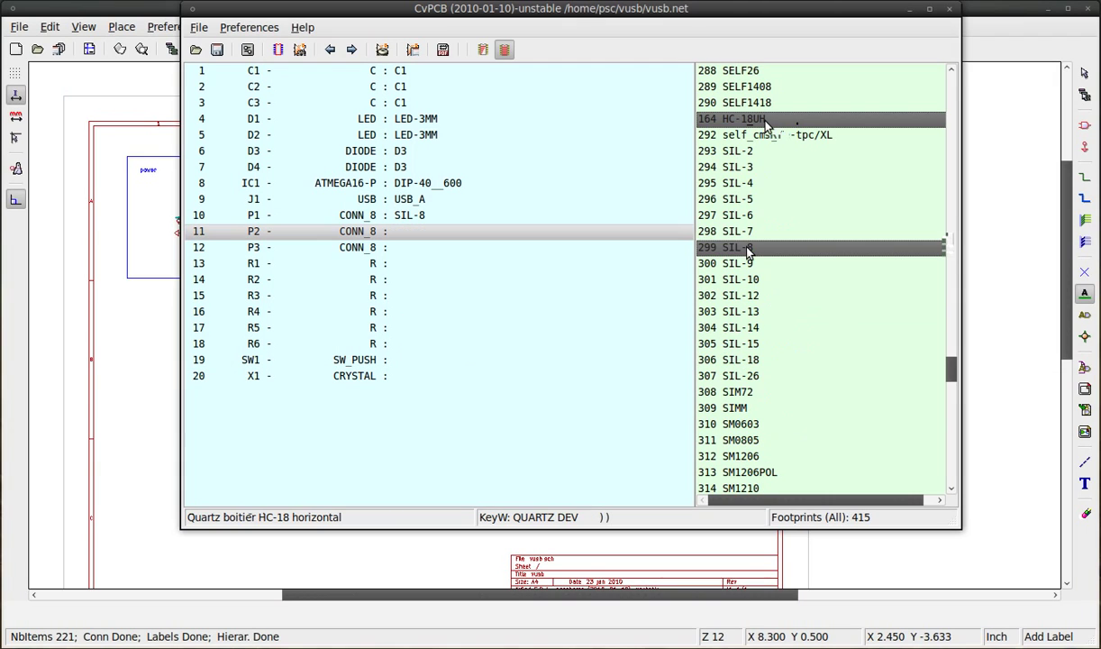
{"action": "left_click", "coordinate": [216, 49]}
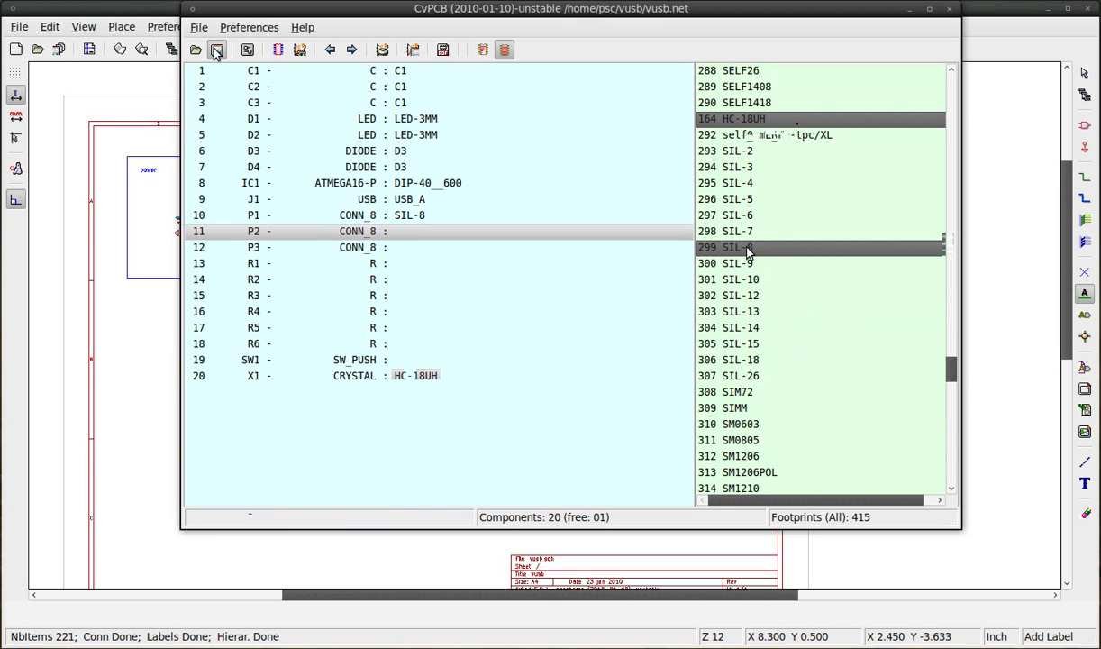
{"action": "left_click", "coordinate": [1053, 497]}
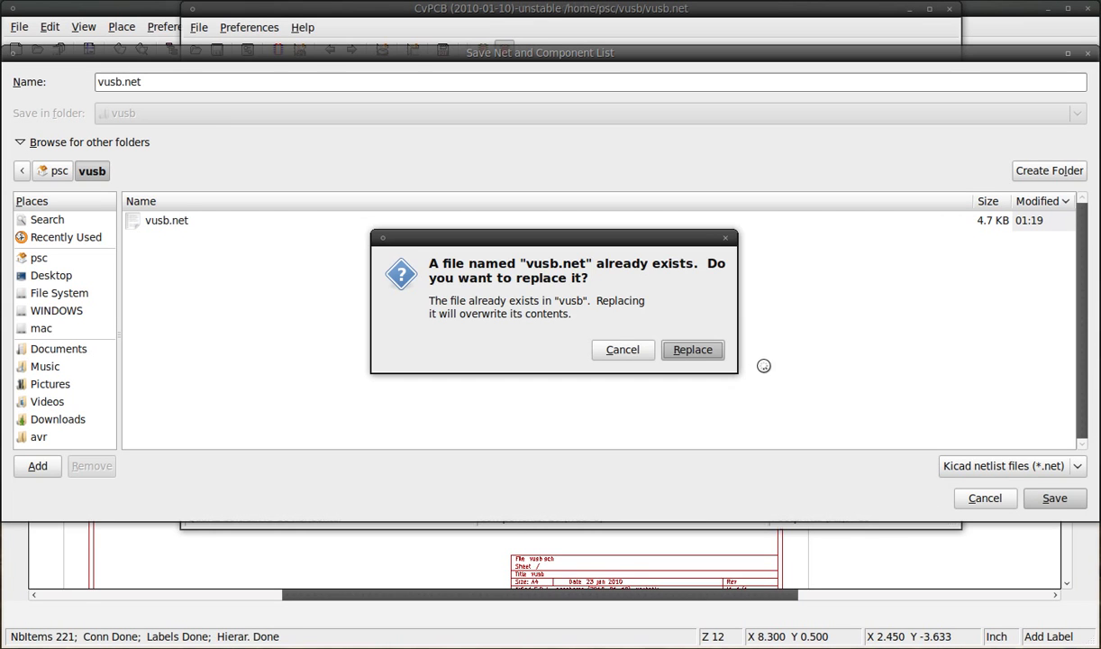